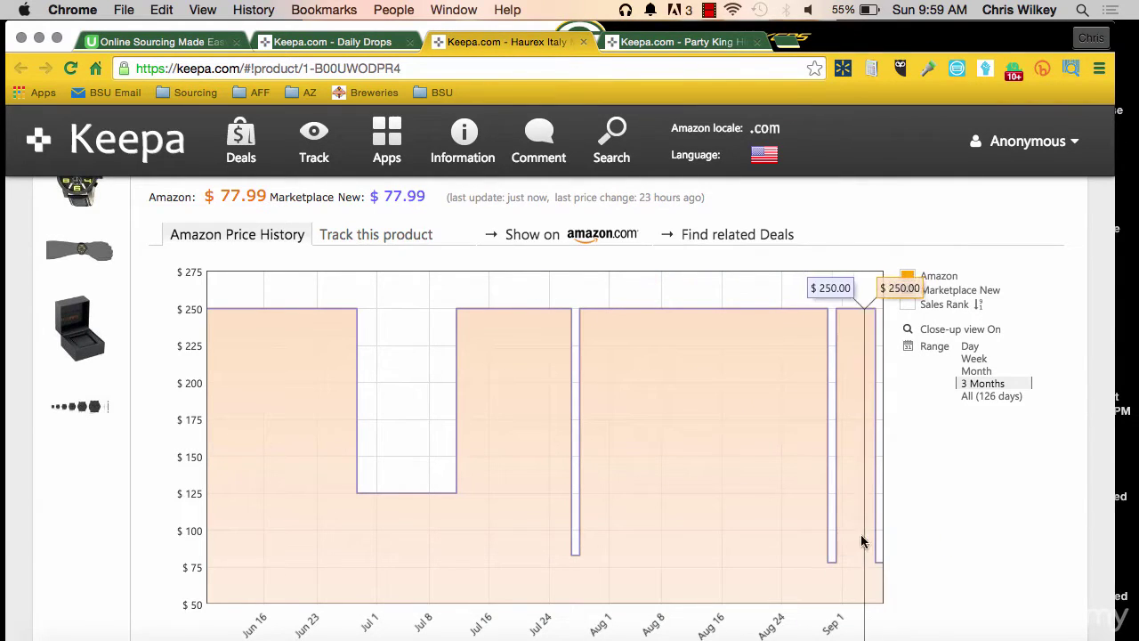
- Review the Haurex Italy watch's three-month price history chart and close its product page
scroll(837, 534, down, 2)
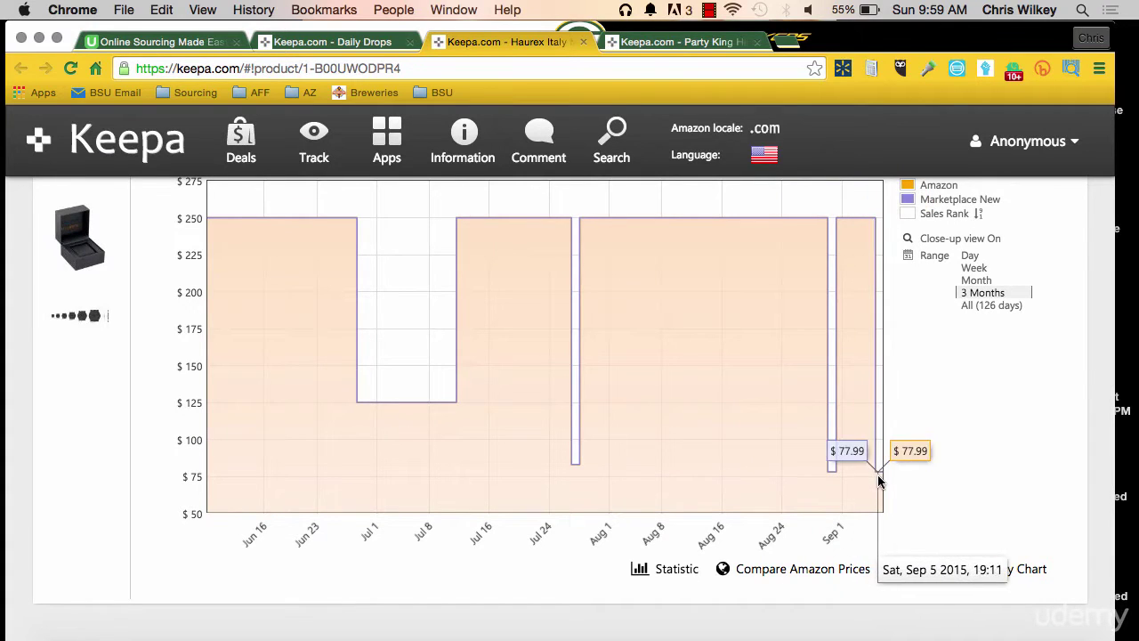
scroll(646, 411, up, 1)
scroll(645, 409, up, 2)
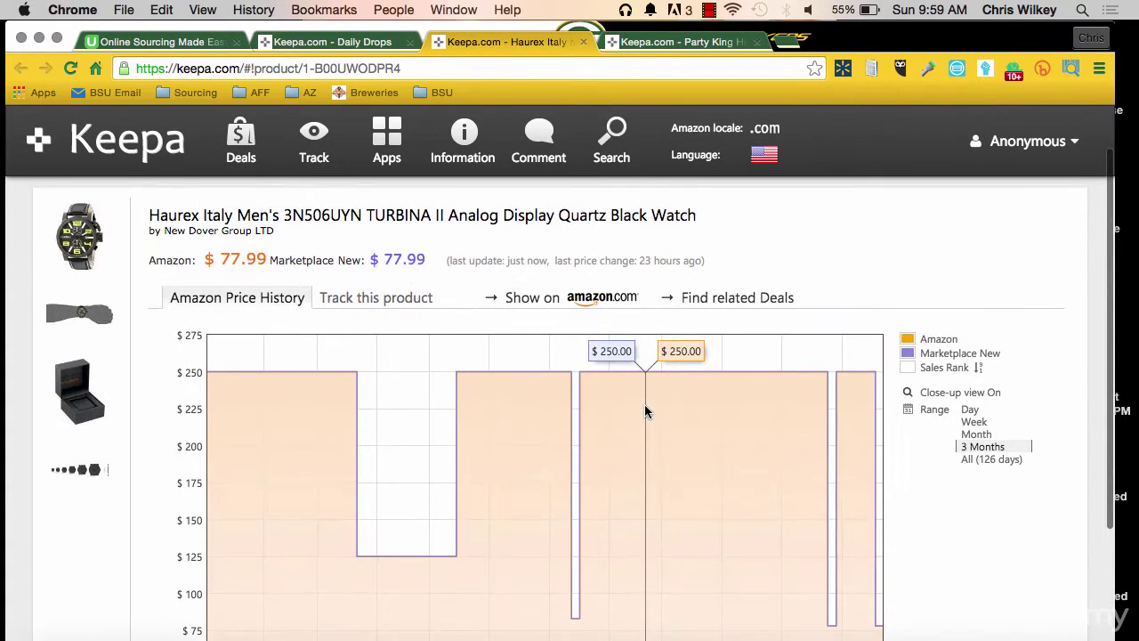
click(583, 42)
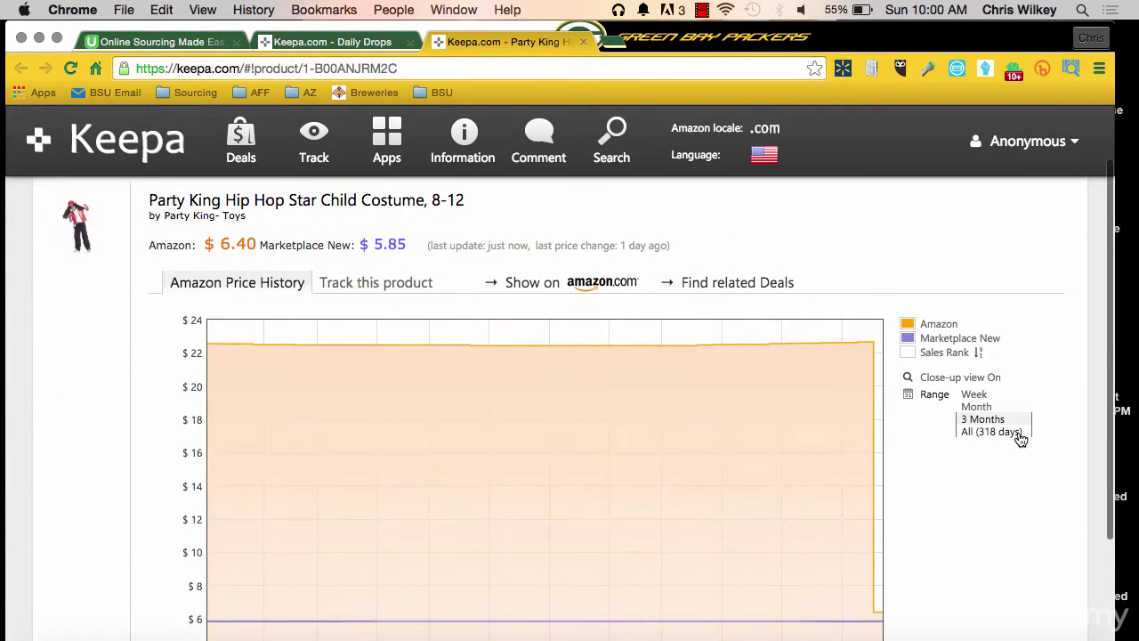
- Show the Party King Hip Hop Star costume's price history for the full 318-day range and examine its price swings
click(1015, 435)
scroll(572, 539, down, 2)
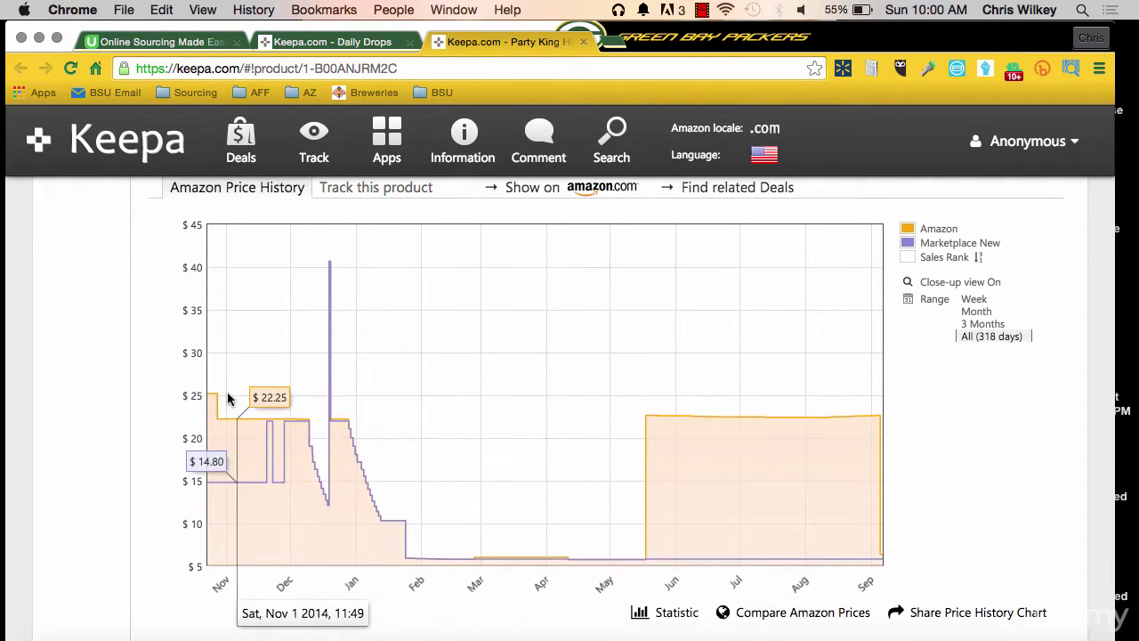
scroll(227, 391, up, 4)
scroll(75, 297, down, 4)
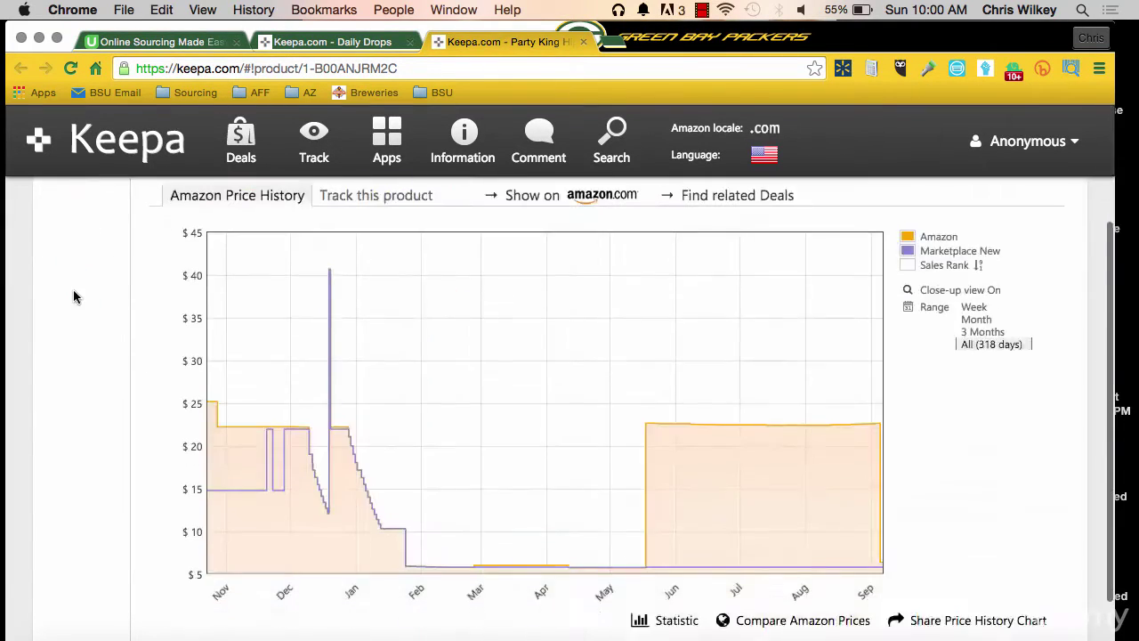
scroll(75, 296, down, 1)
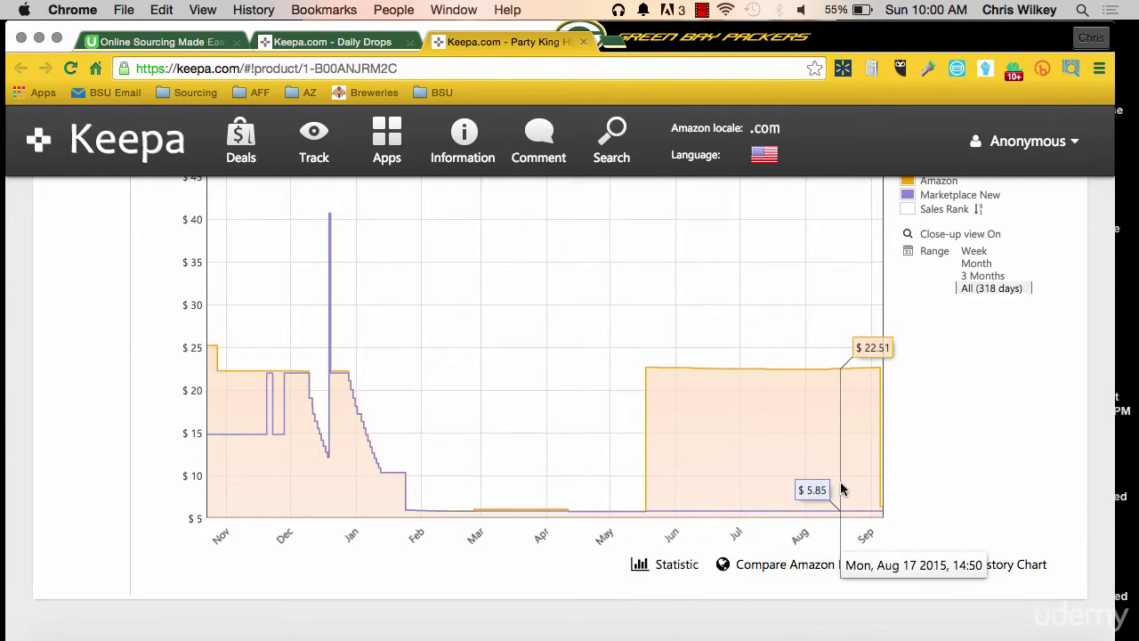
- Open the costume's listing on Amazon and check its offers, other sellers and Best Sellers Rank
scroll(814, 497, up, 3)
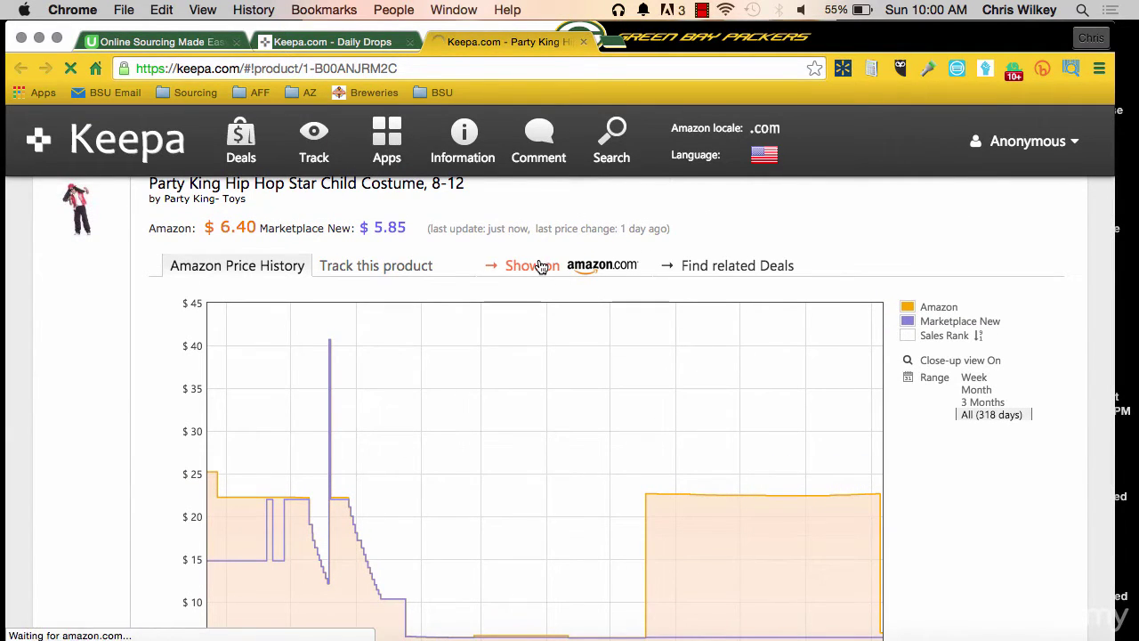
scroll(690, 397, down, 1)
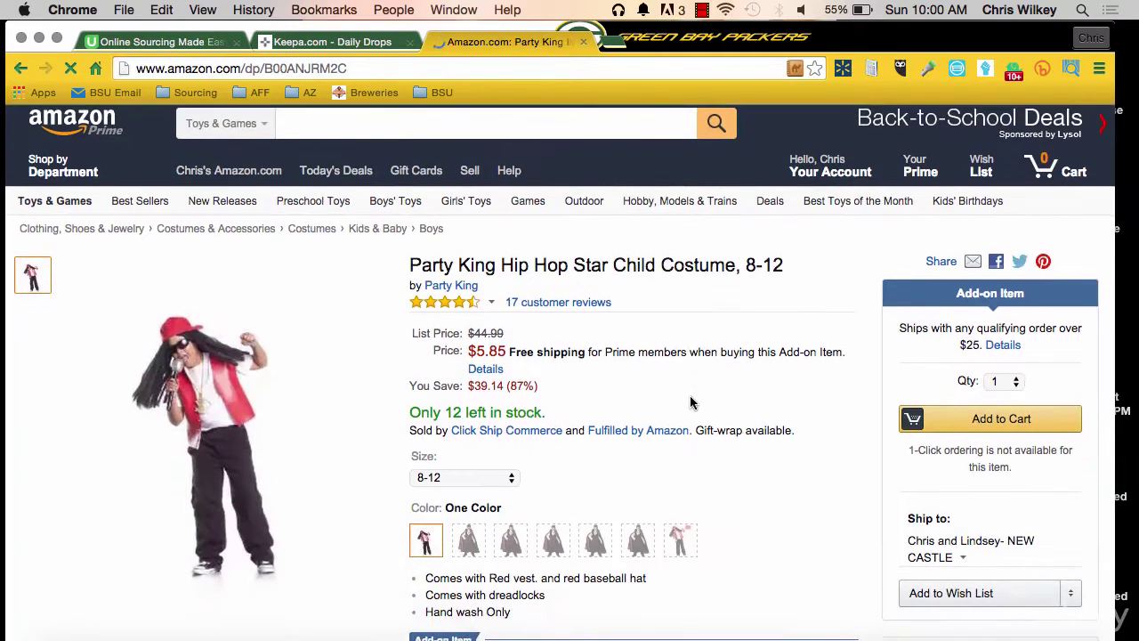
scroll(690, 400, down, 4)
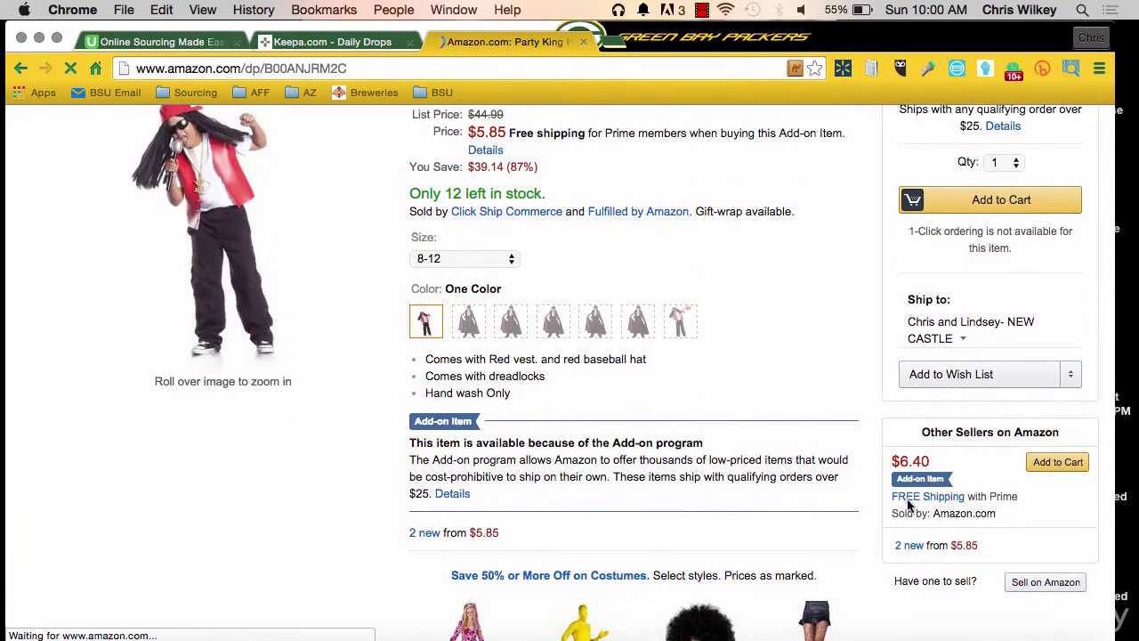
mouse_move(924, 502)
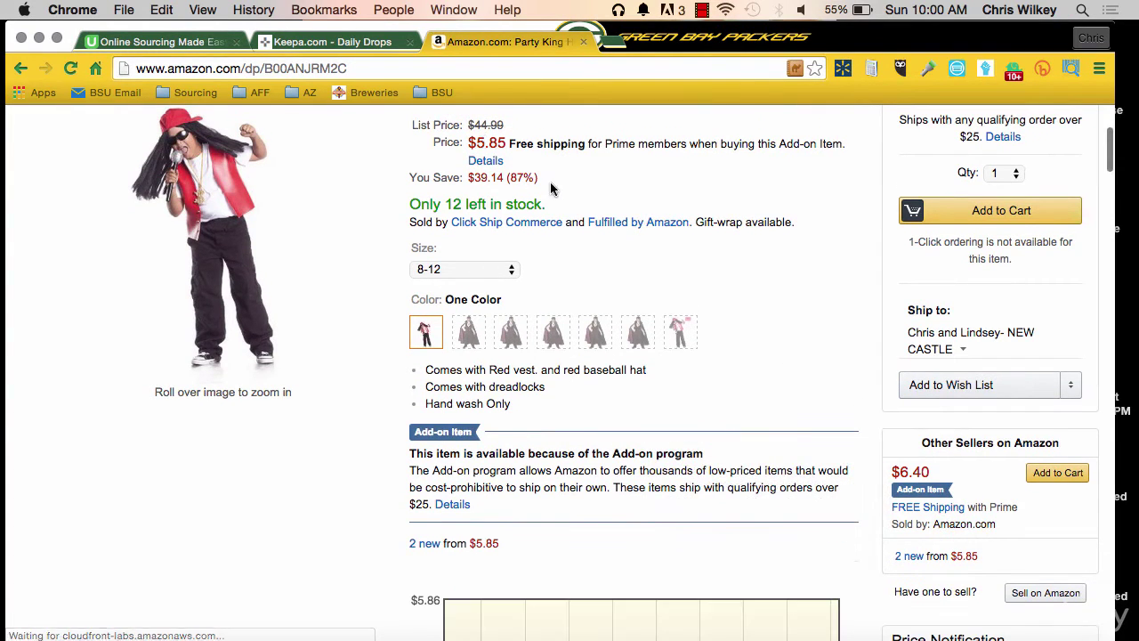
scroll(839, 416, down, 10)
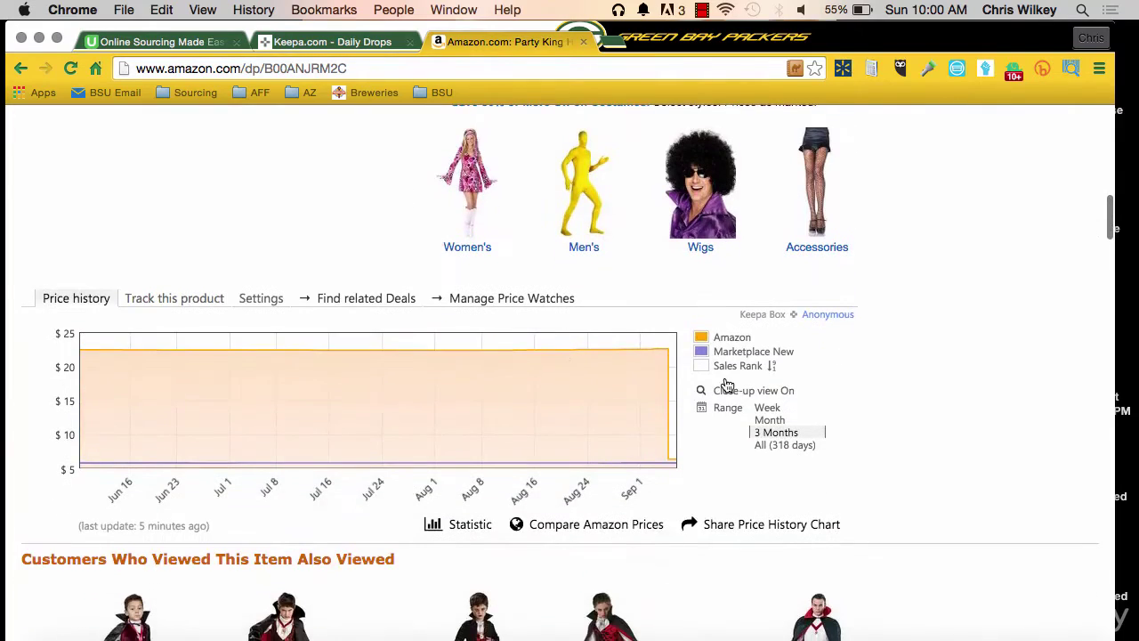
scroll(551, 356, down, 6)
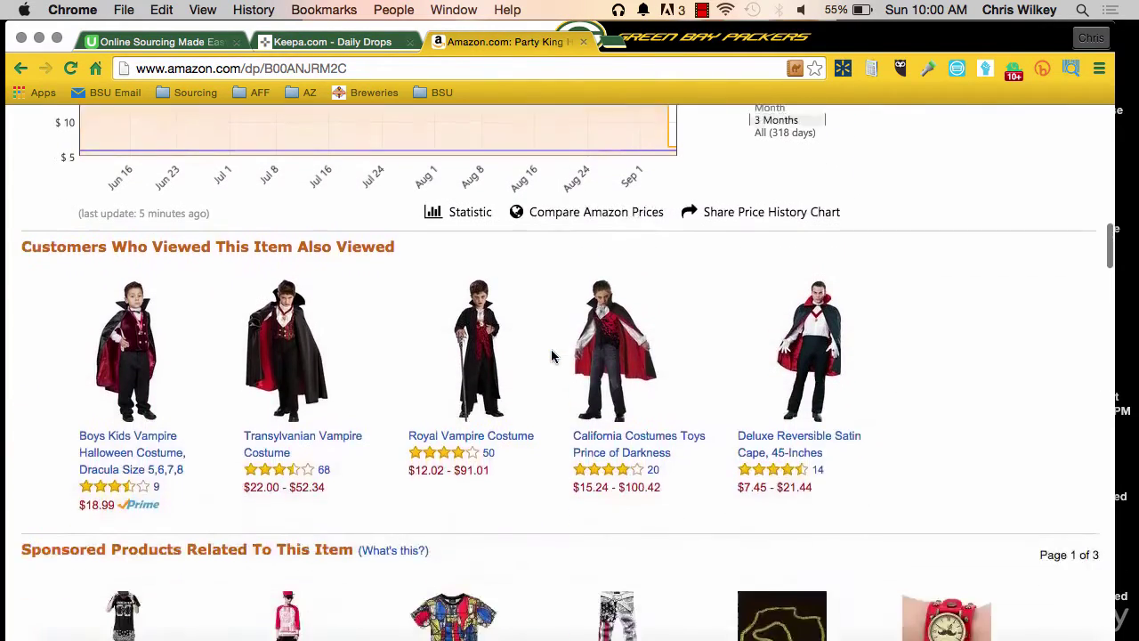
scroll(551, 356, down, 6)
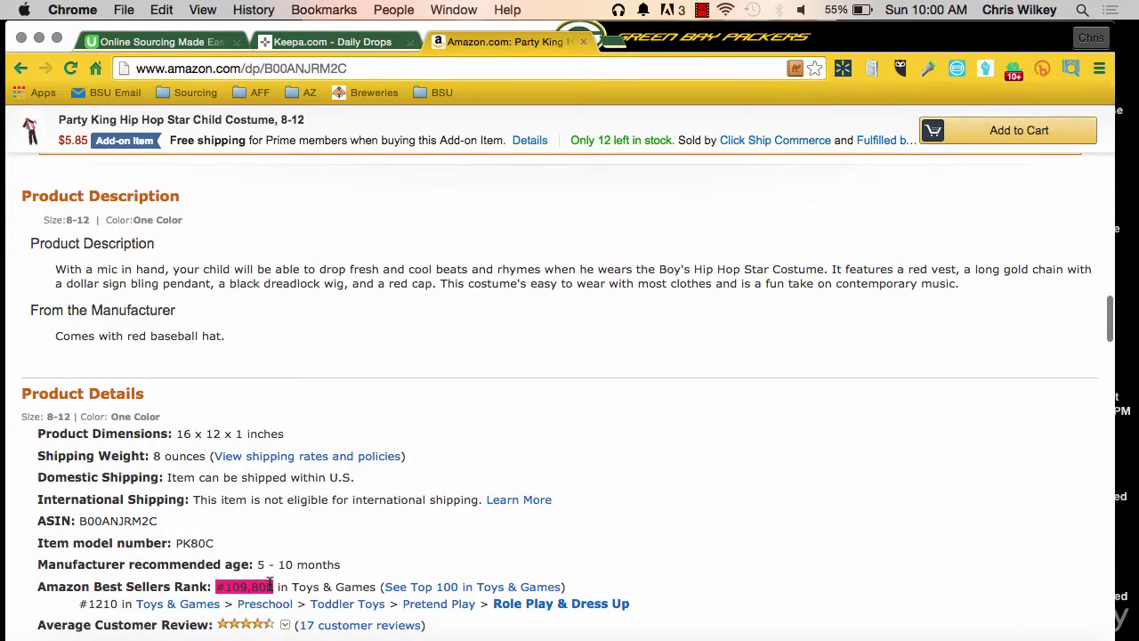
scroll(270, 585, down, 3)
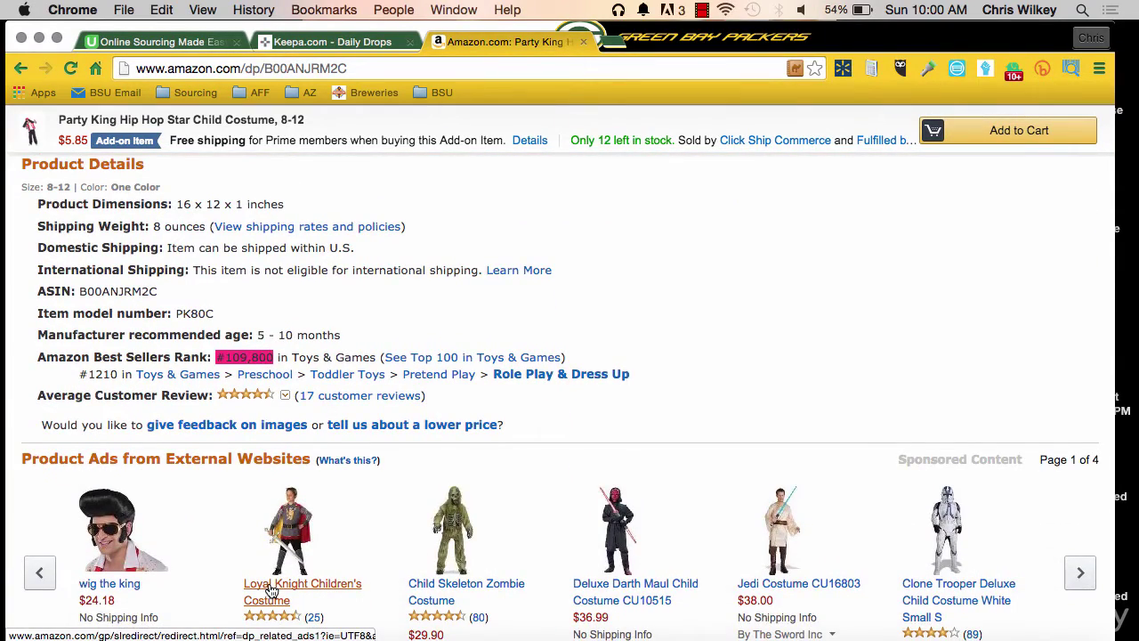
- Compare Amazon and marketplace prices in the costume listing's price history chart, and close the listing
scroll(271, 592, up, 12)
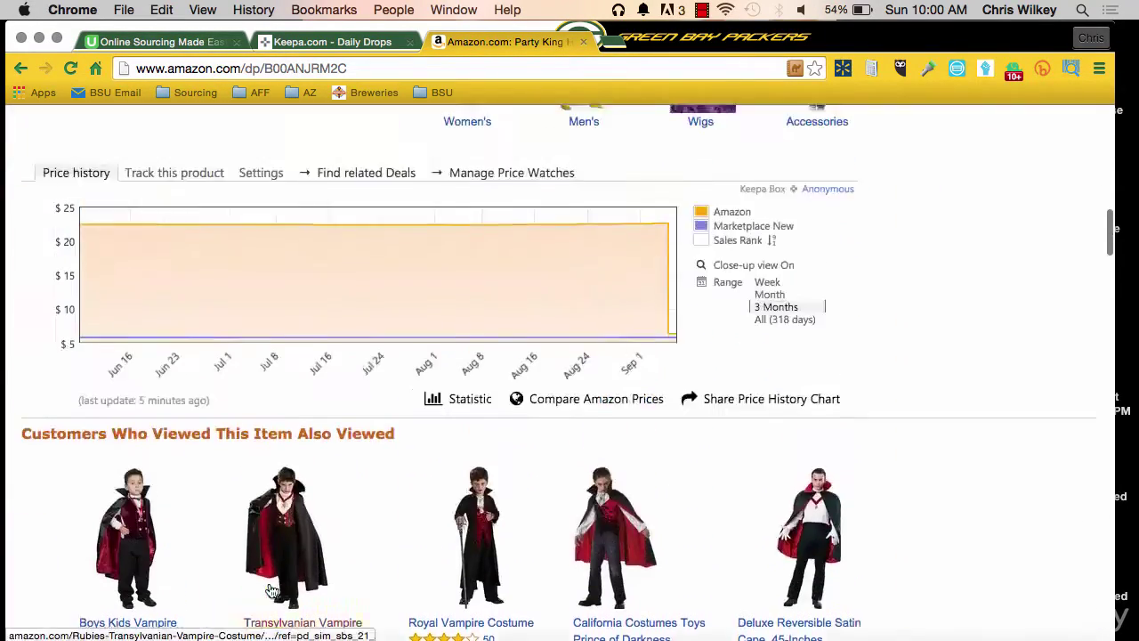
scroll(272, 592, up, 5)
scroll(412, 610, down, 1)
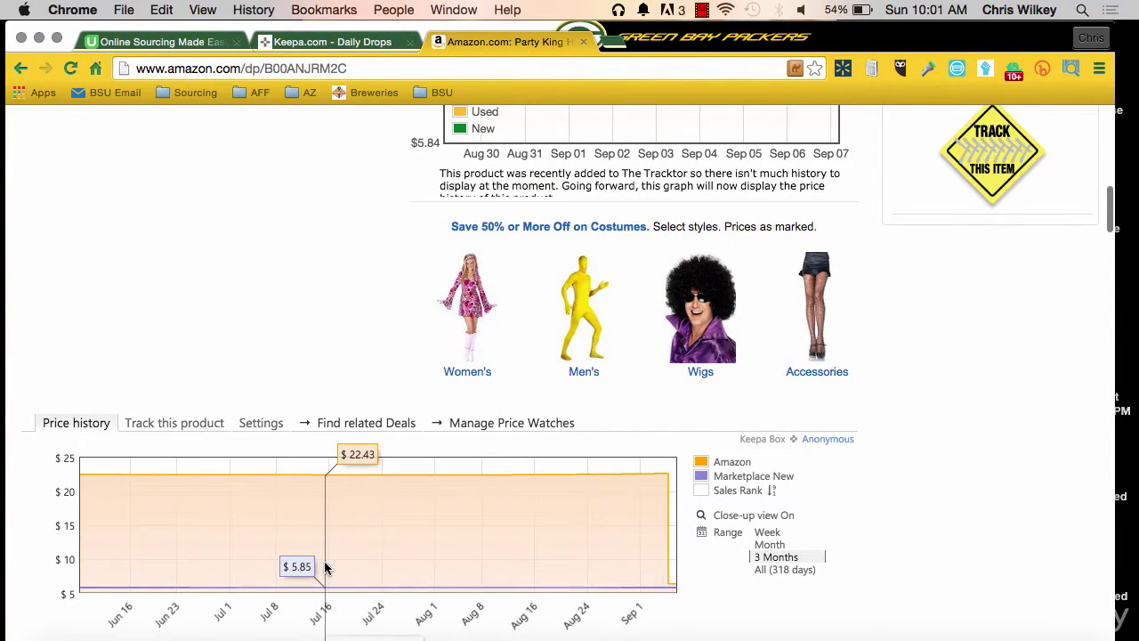
scroll(418, 565, up, 1)
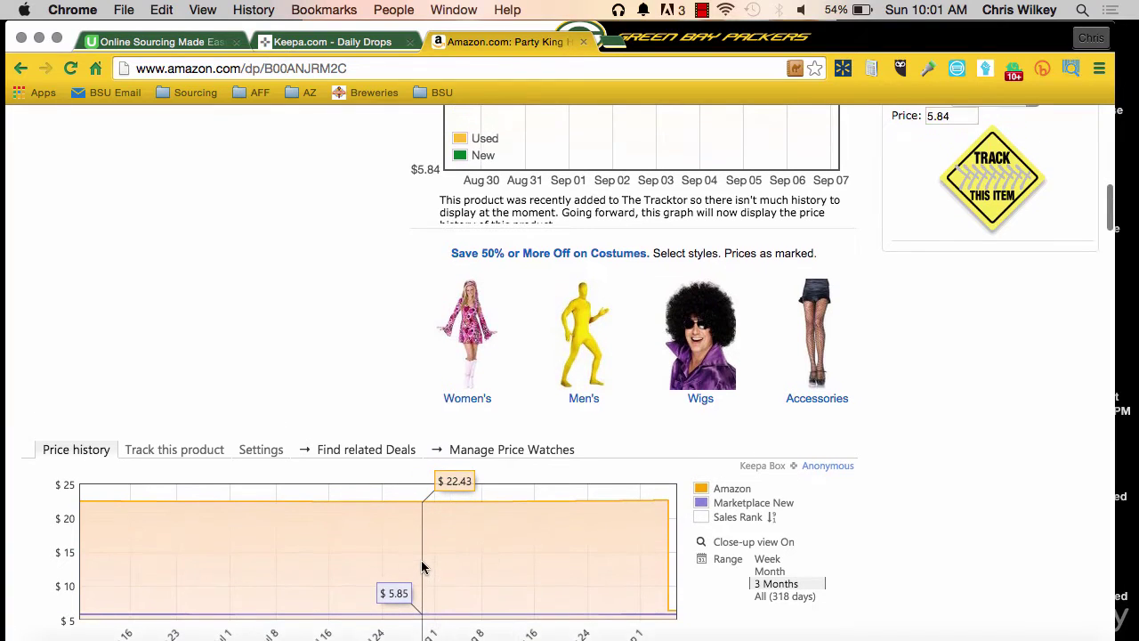
scroll(422, 567, down, 1)
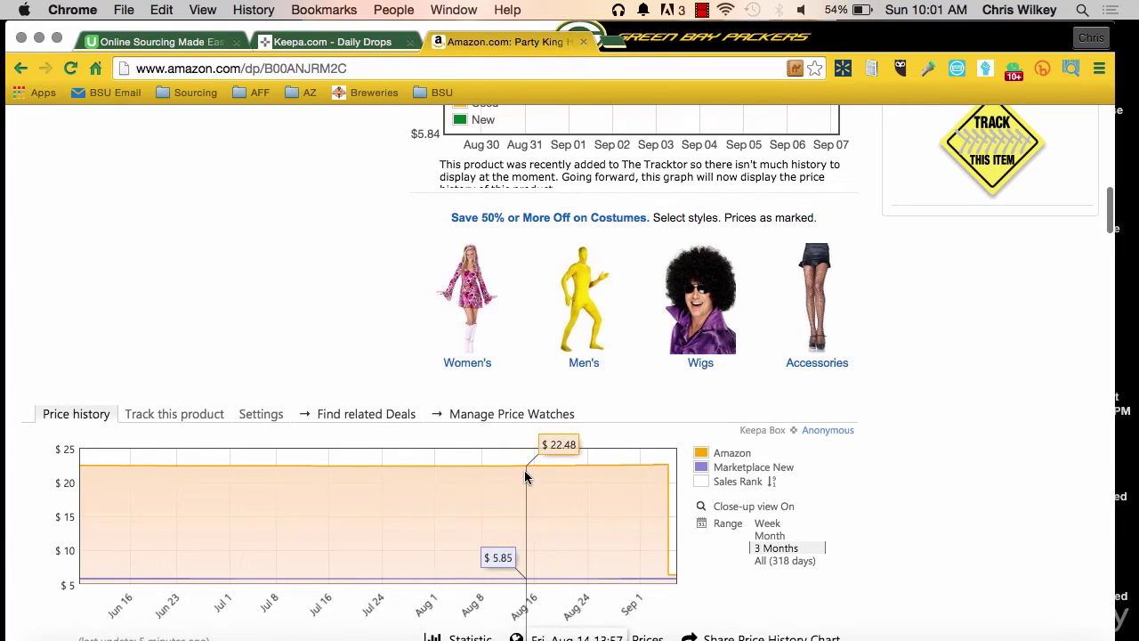
scroll(524, 471, down, 6)
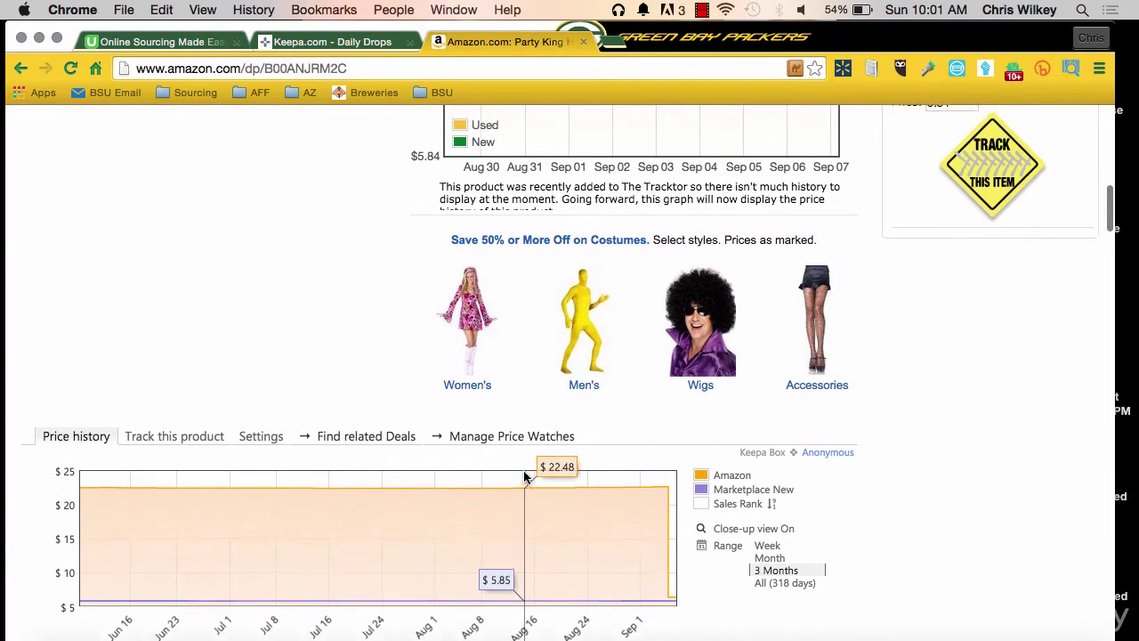
scroll(524, 474, up, 10)
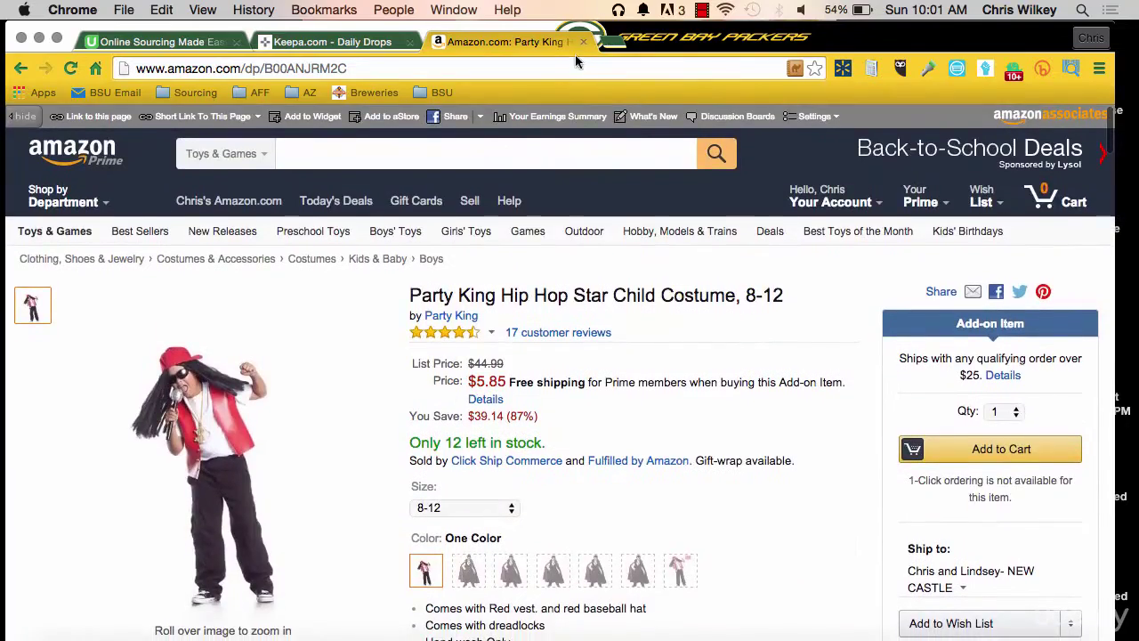
click(584, 43)
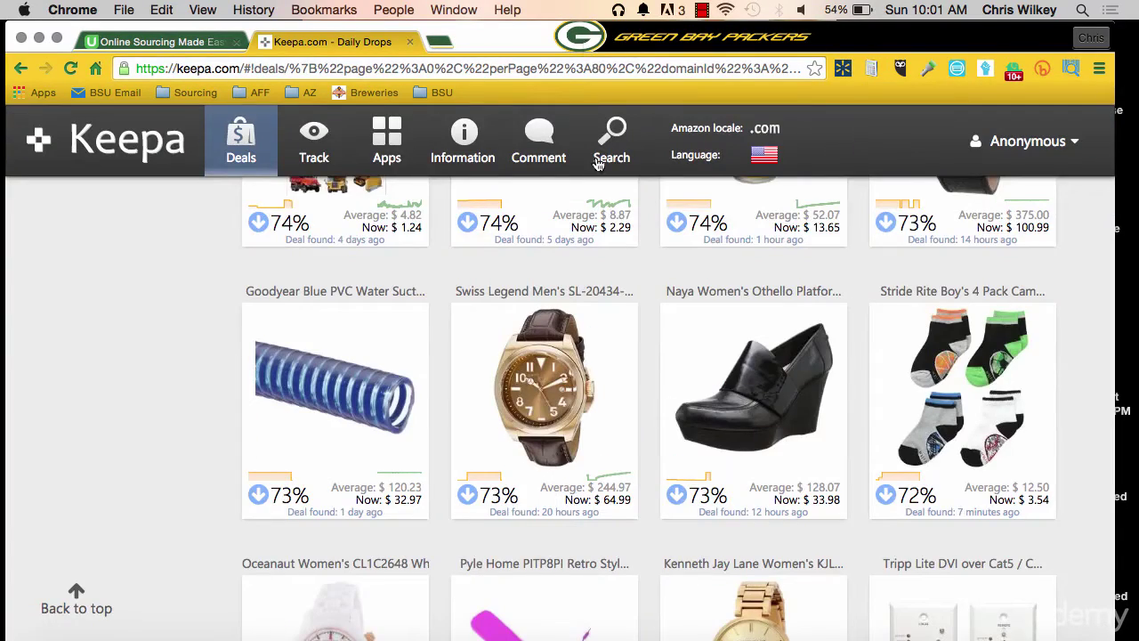
- Browse the daily price-drop deals, comparing each product's average price, current price and percentage drop
scroll(685, 445, down, 5)
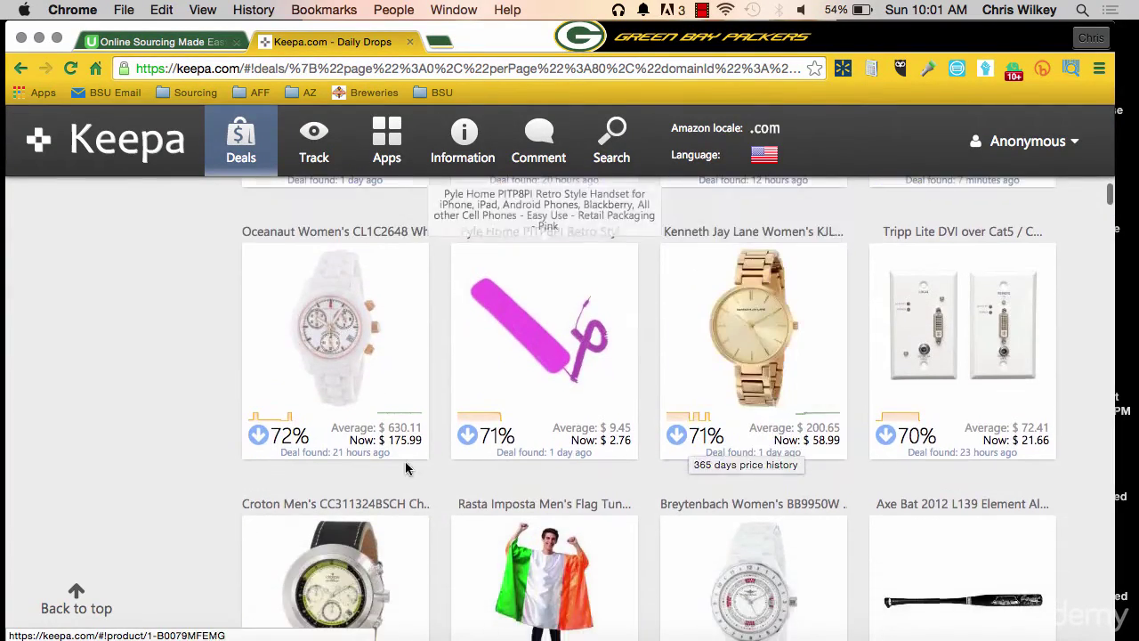
scroll(406, 469, down, 15)
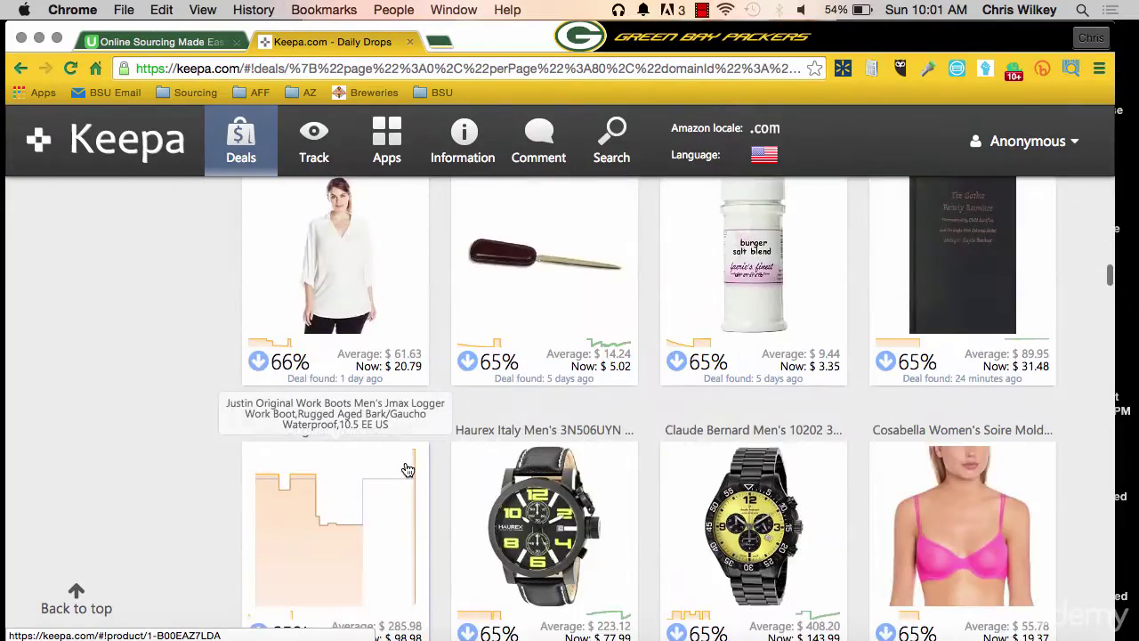
scroll(406, 469, down, 15)
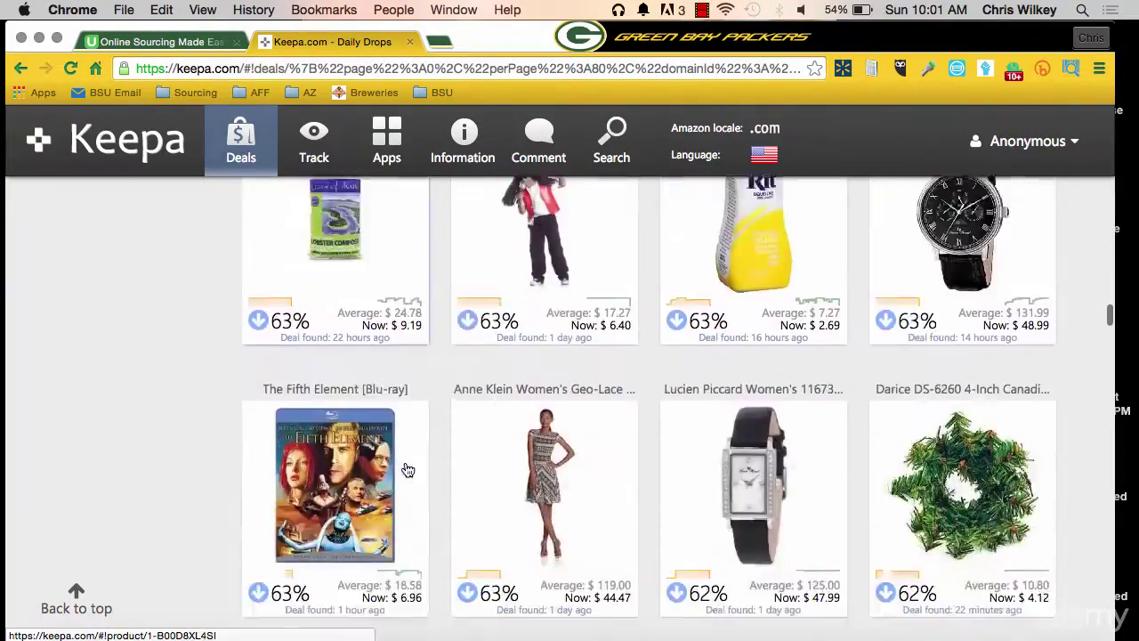
scroll(216, 470, down, 15)
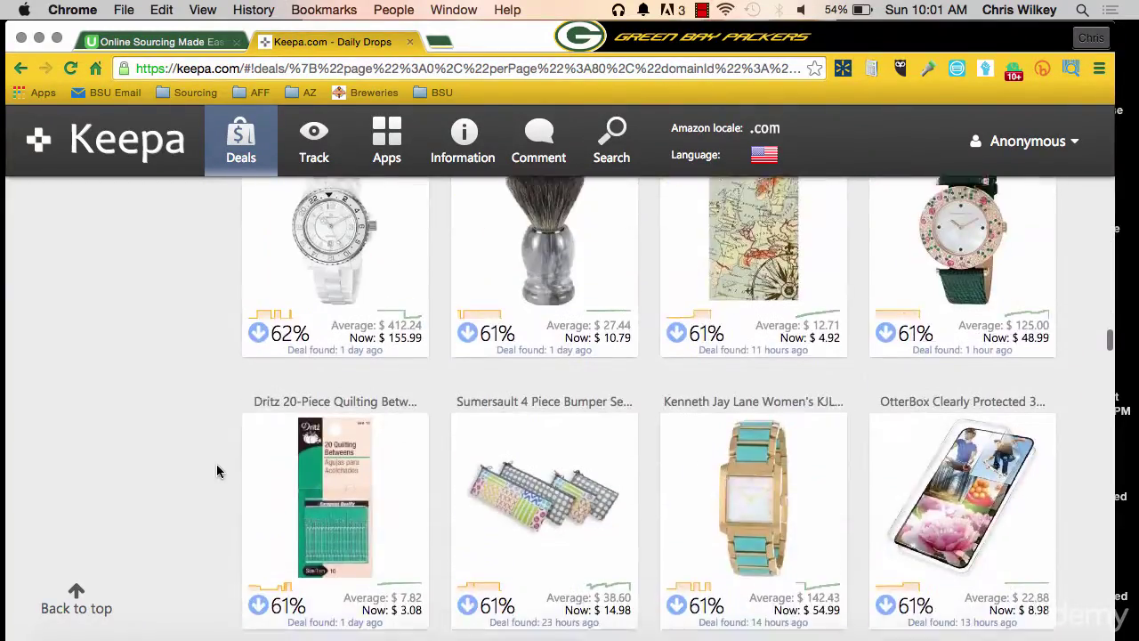
scroll(652, 399, down, 1)
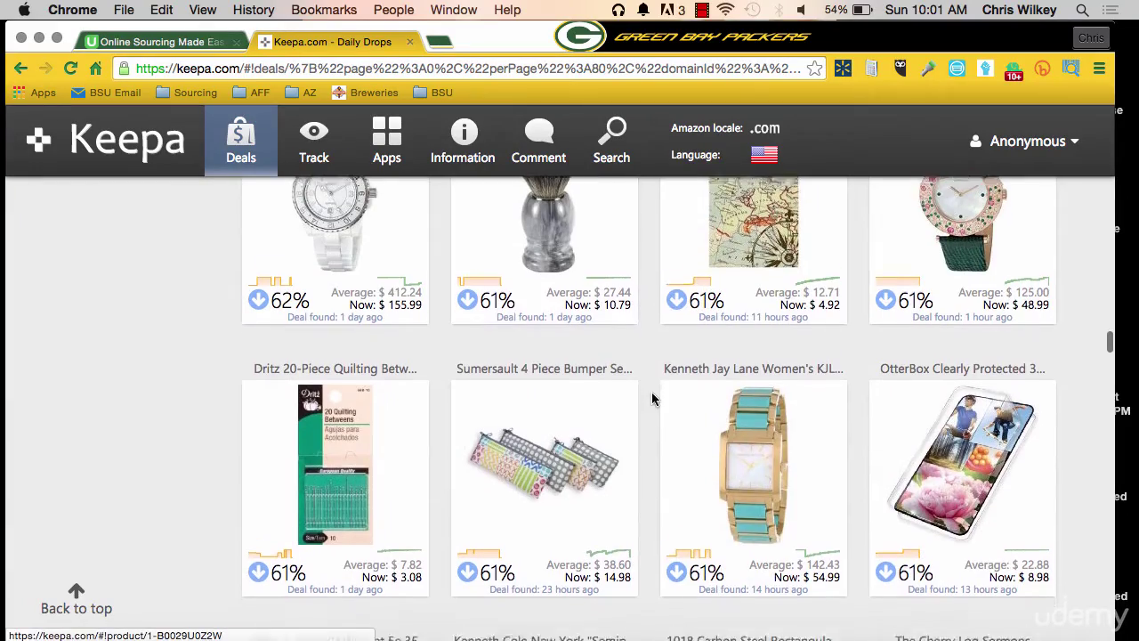
scroll(652, 398, down, 3)
scroll(651, 397, up, 15)
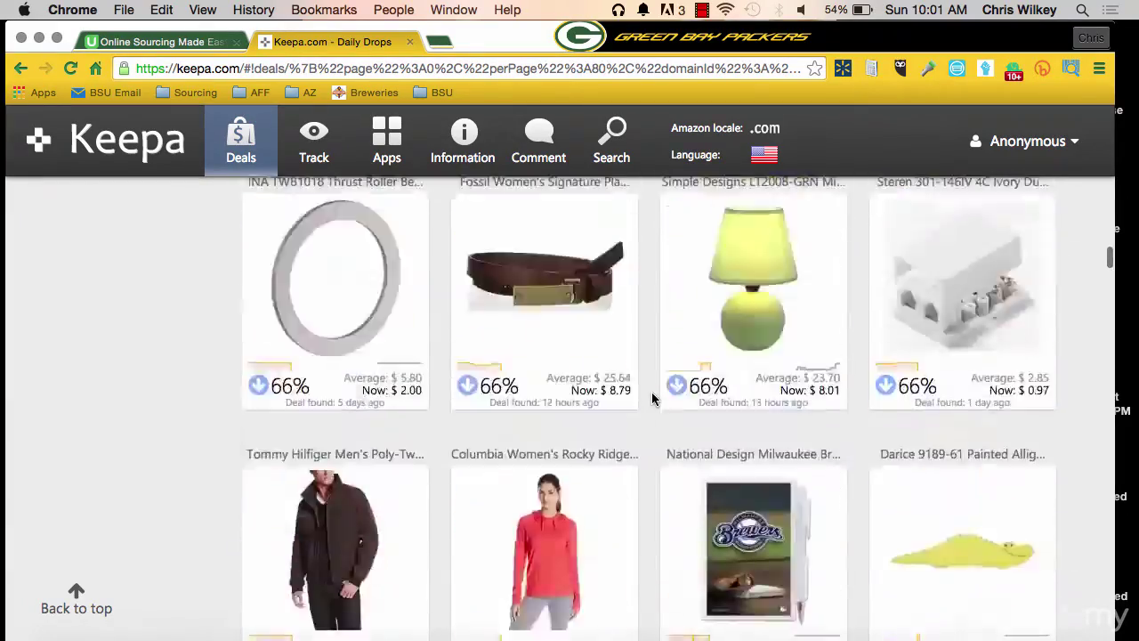
scroll(651, 398, up, 15)
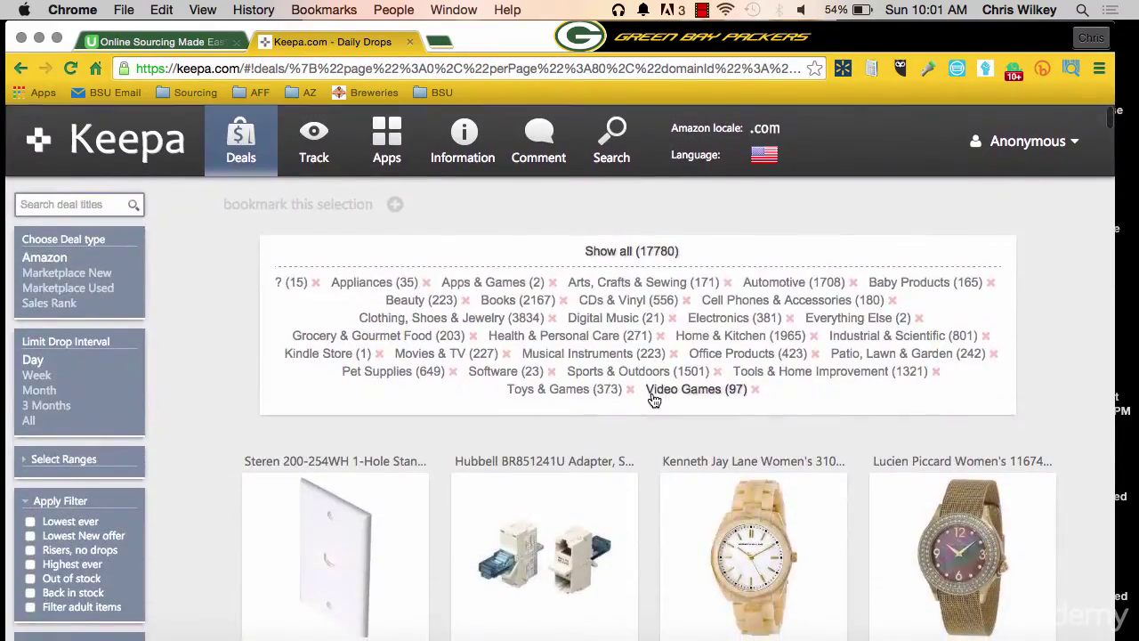
- Limit the deals' drop interval to Week and browse the resulting products
click(32, 378)
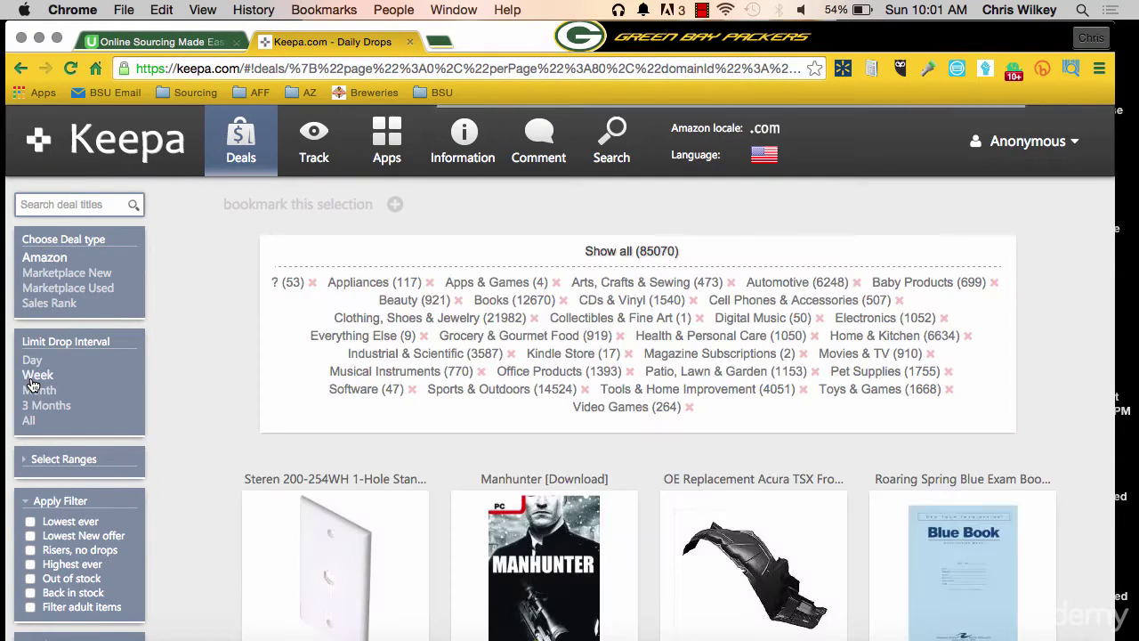
scroll(351, 392, down, 15)
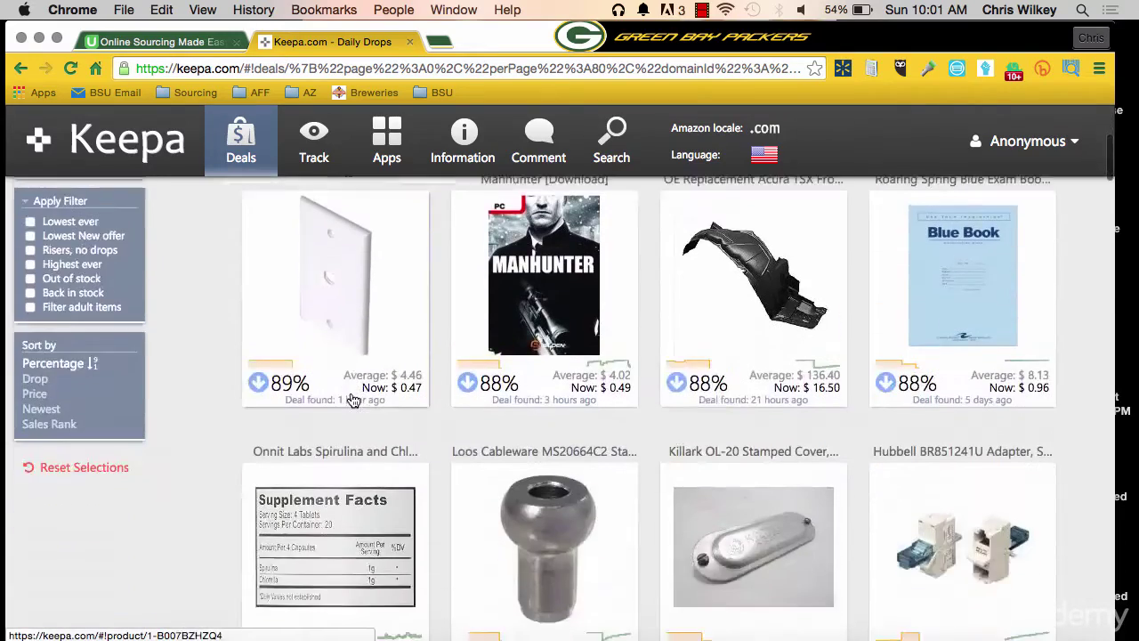
scroll(353, 400, down, 5)
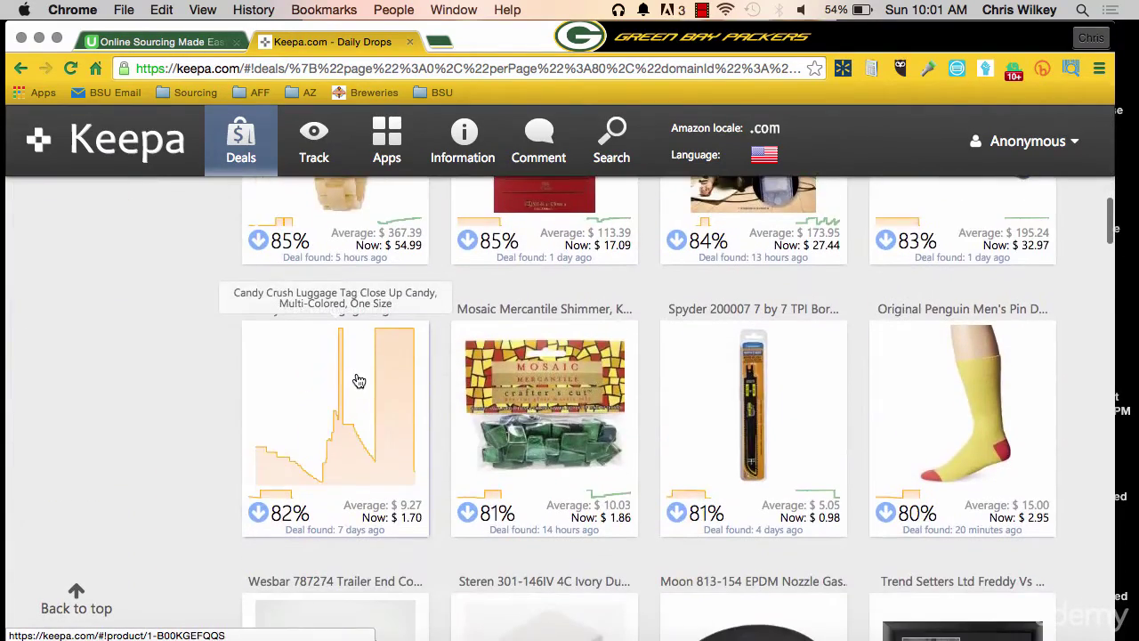
scroll(154, 472, down, 10)
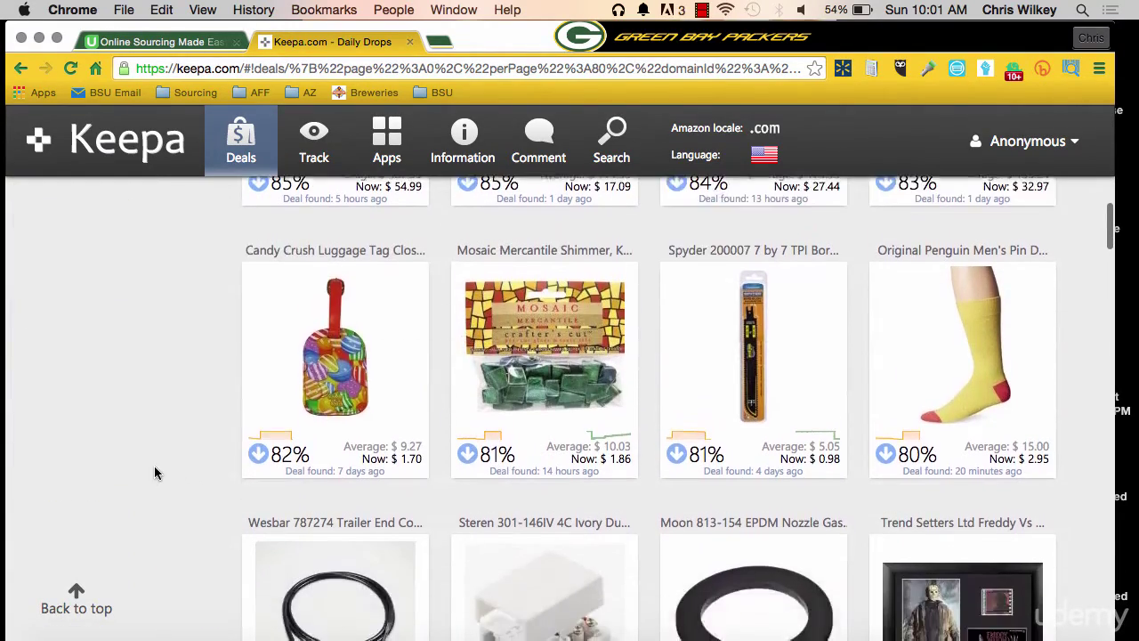
scroll(154, 470, down, 4)
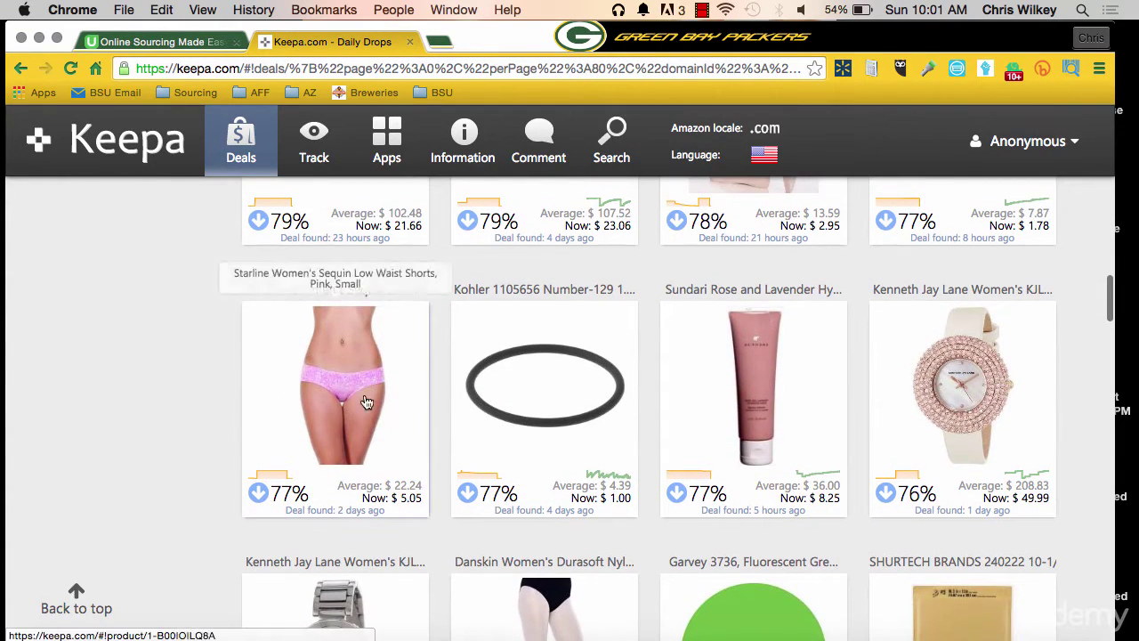
scroll(1076, 464, down, 8)
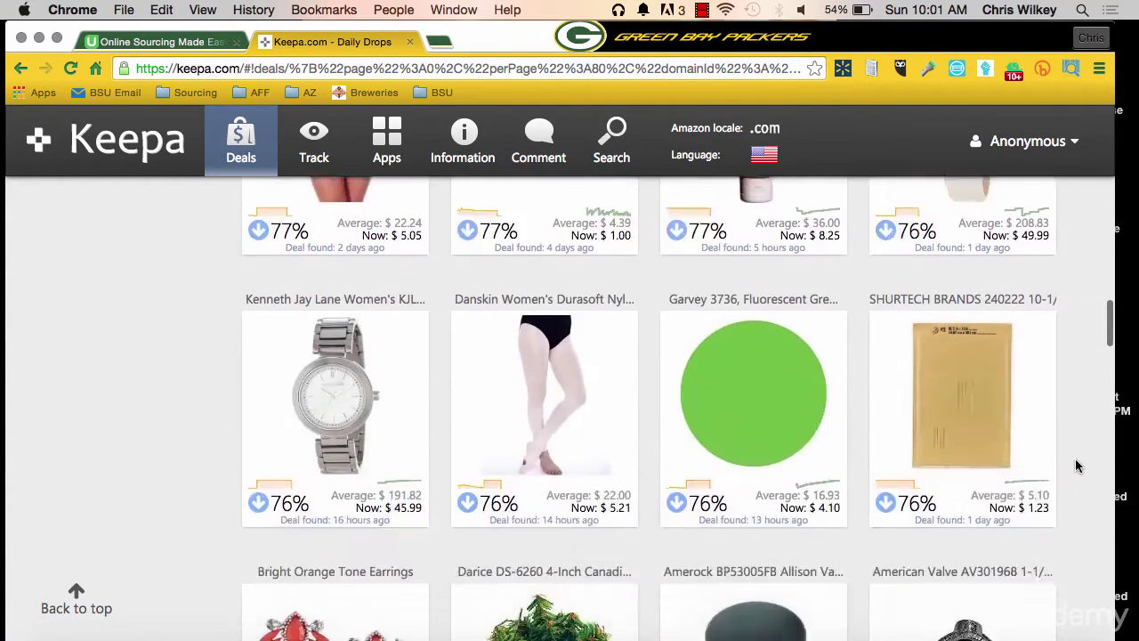
scroll(1075, 464, down, 11)
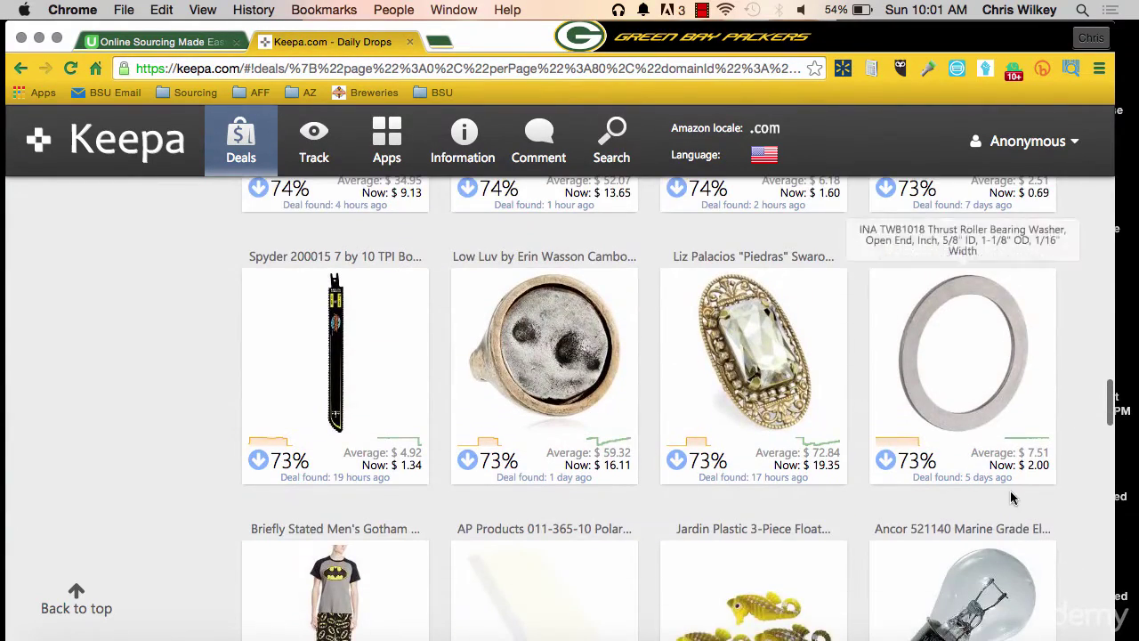
- Browse further down the weekly deals and open the Hanna Instruments HI96706 photometer deal in a new tab
scroll(1050, 476, down, 3)
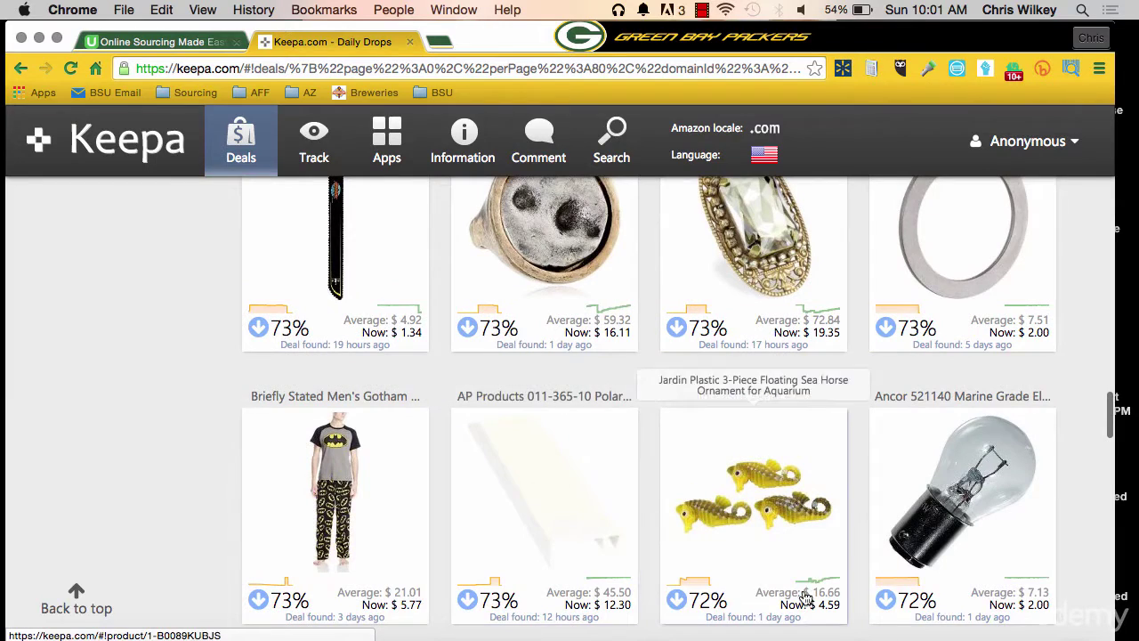
scroll(913, 596, down, 6)
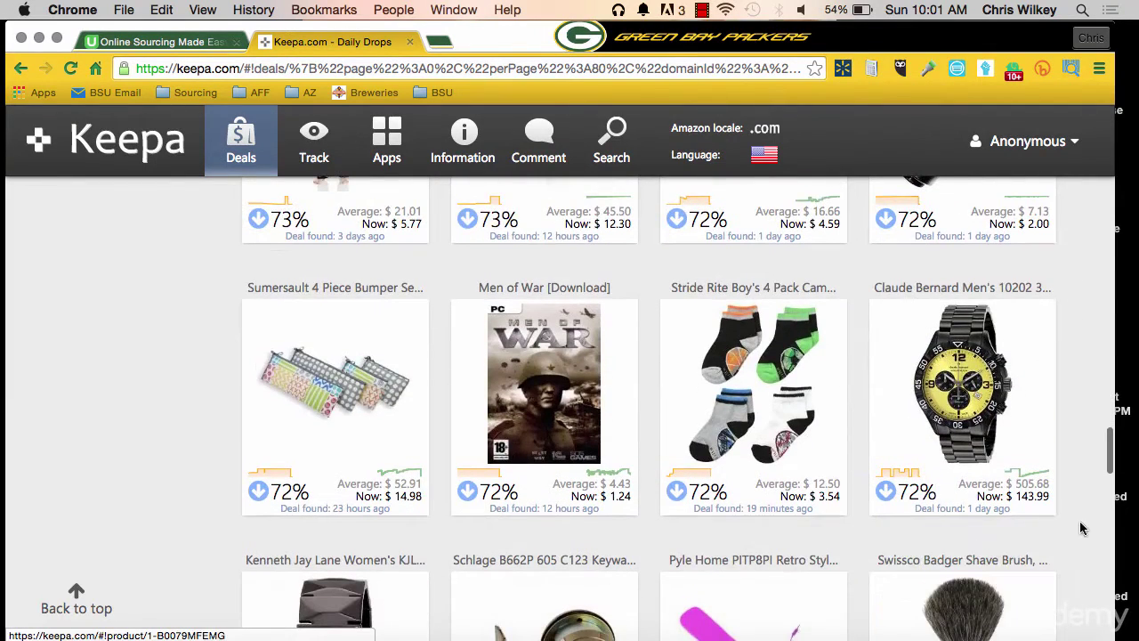
scroll(1064, 504, down, 5)
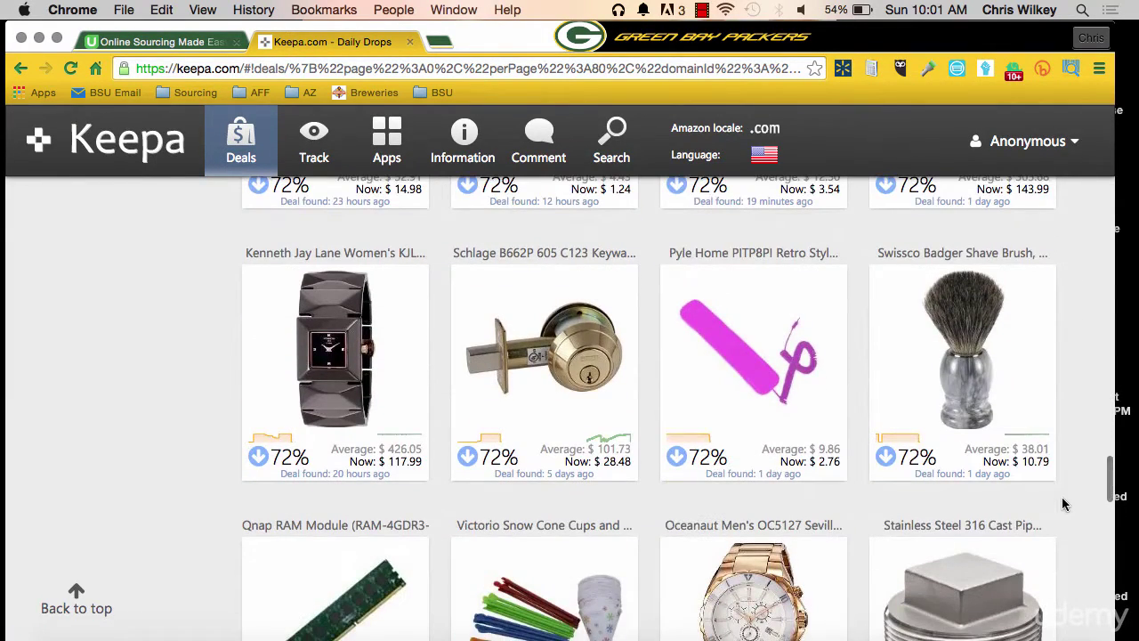
scroll(1064, 505, down, 5)
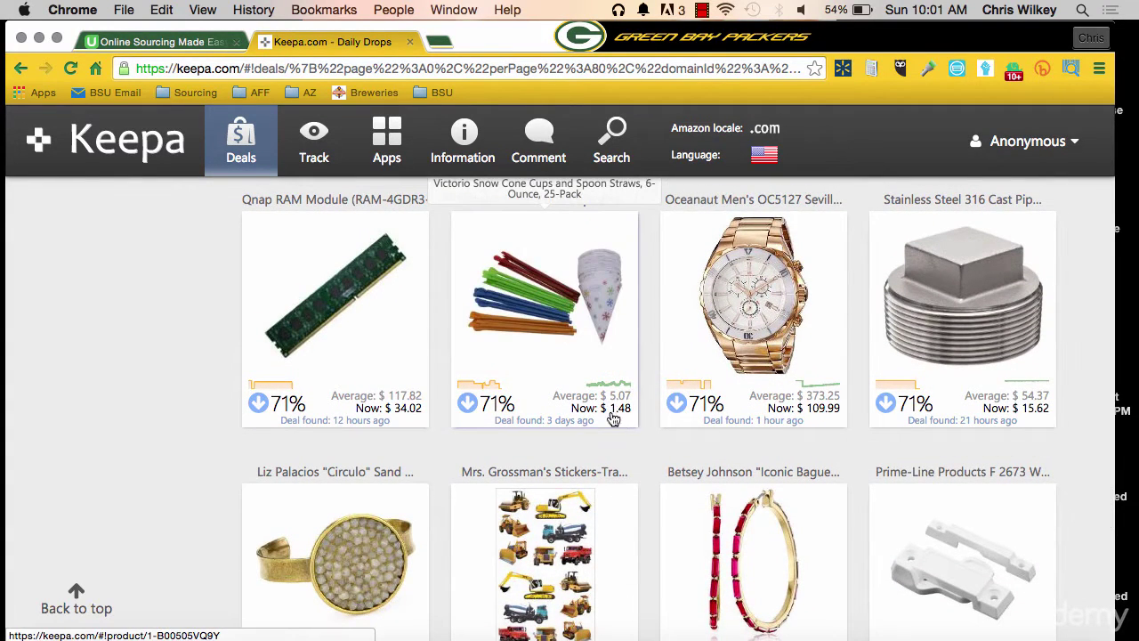
scroll(570, 399, down, 7)
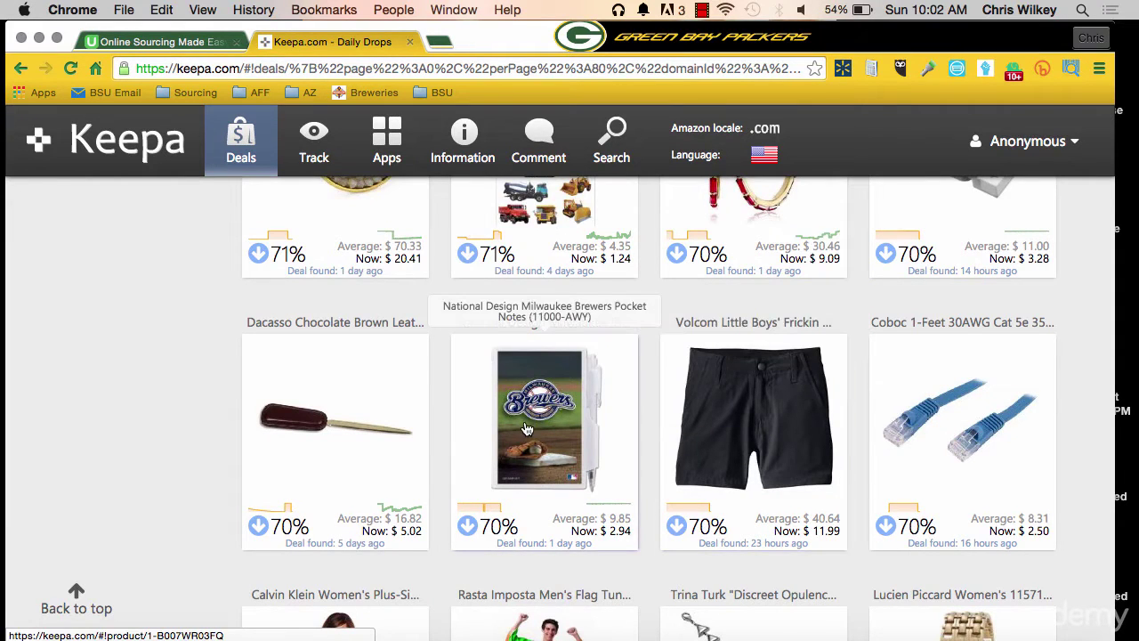
scroll(534, 428, down, 15)
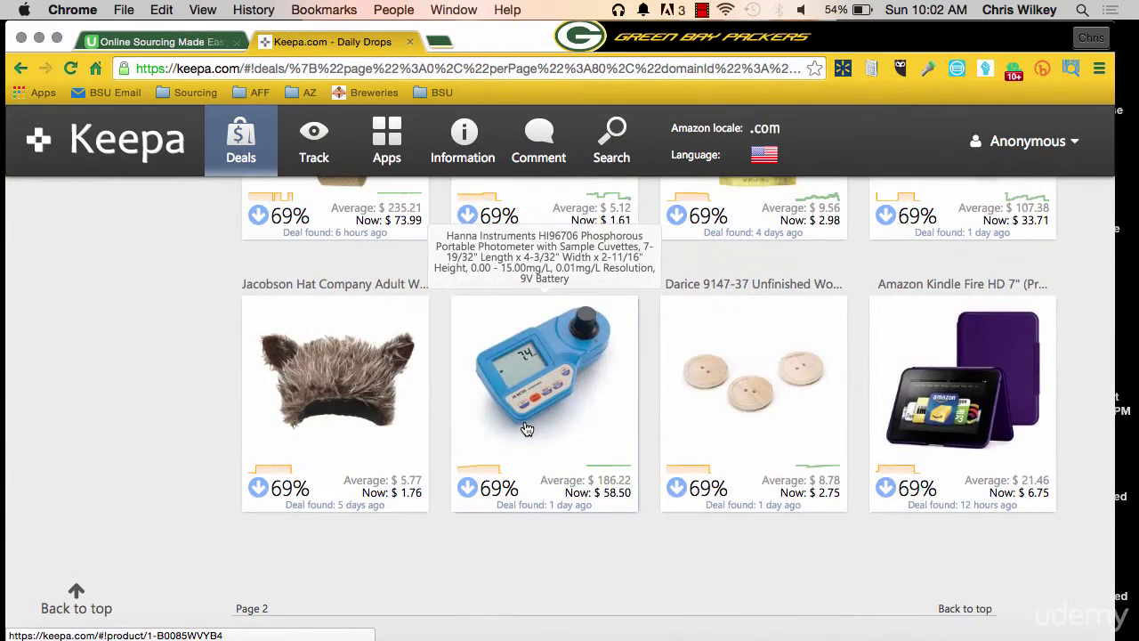
right_click(532, 381)
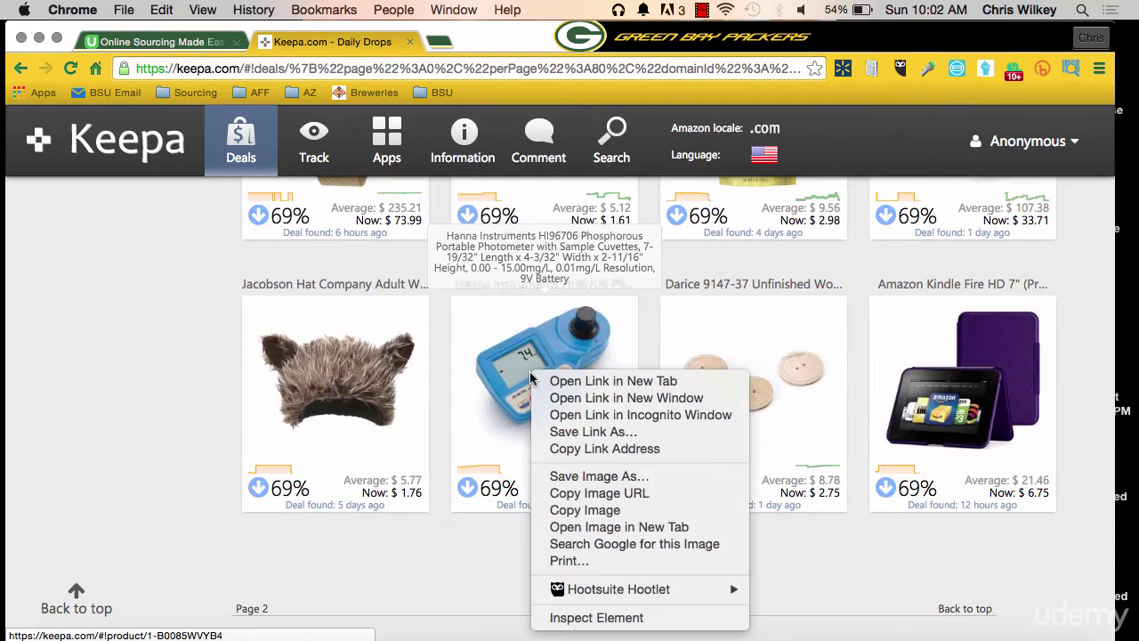
click(556, 387)
- Preview the price history of deals on page 2 and open the Darice 9199-04 lighthouse wood cutout in a new tab
scroll(475, 470, down, 8)
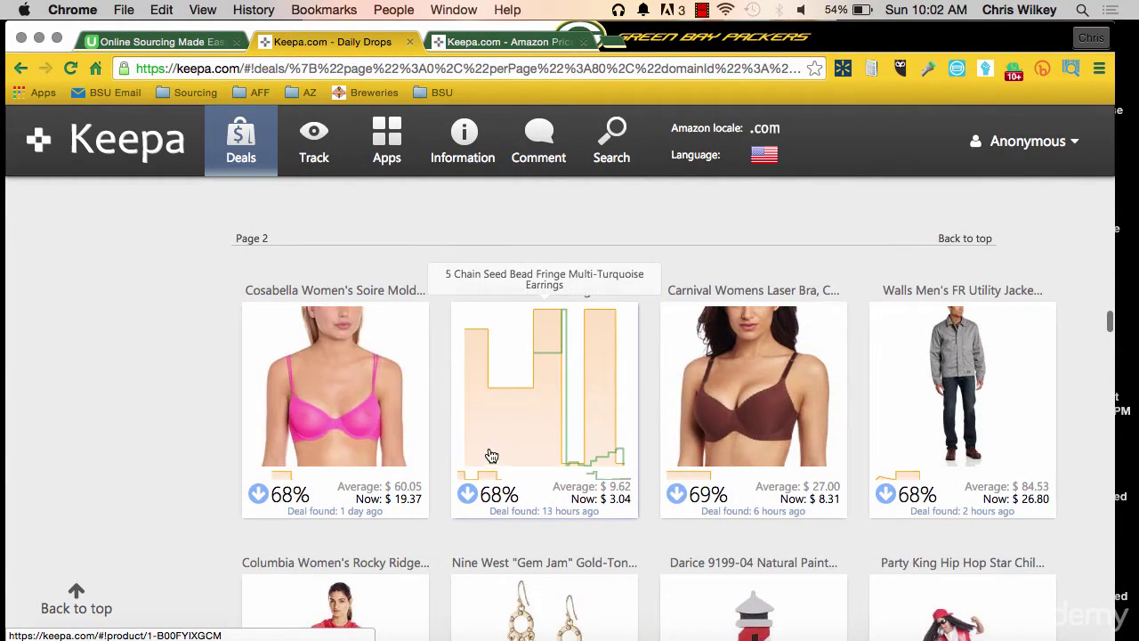
mouse_move(729, 428)
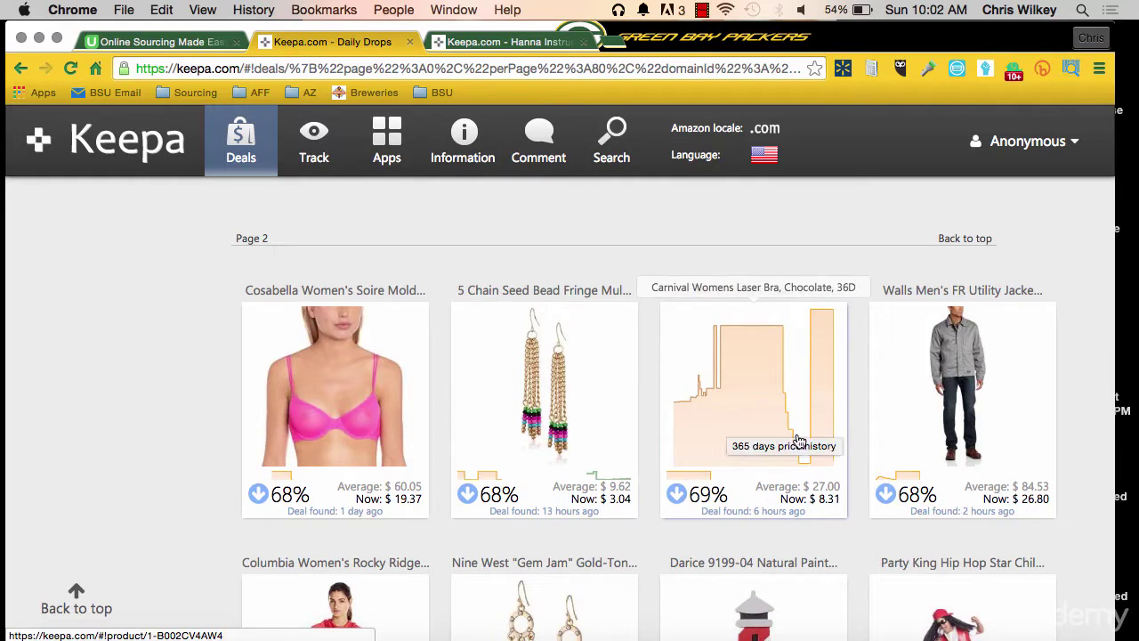
scroll(799, 442, down, 7)
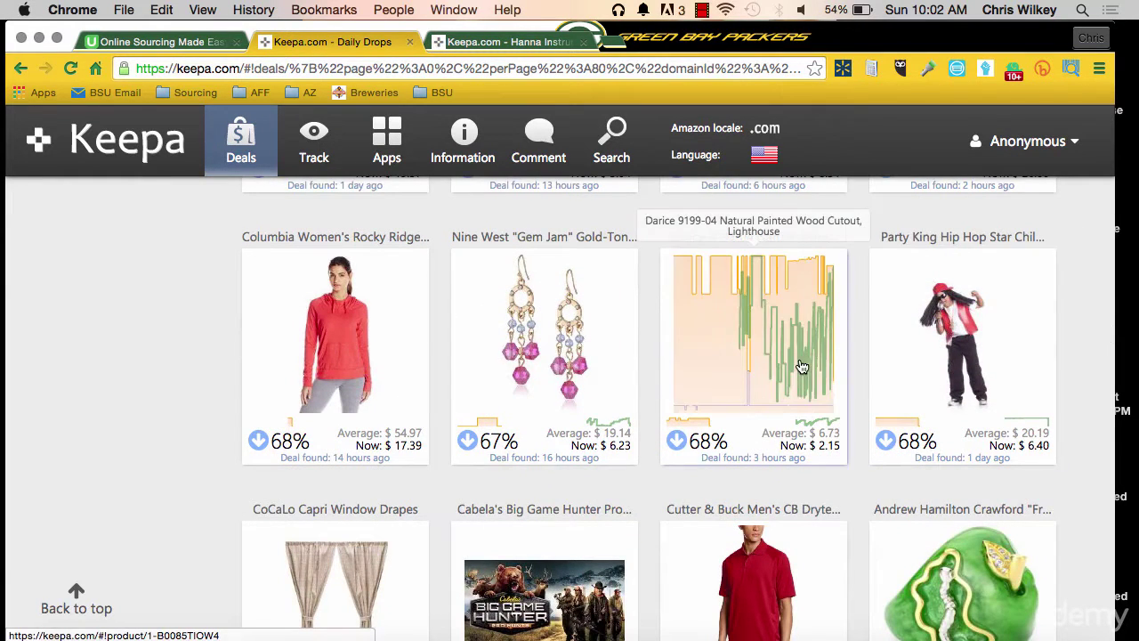
right_click(801, 366)
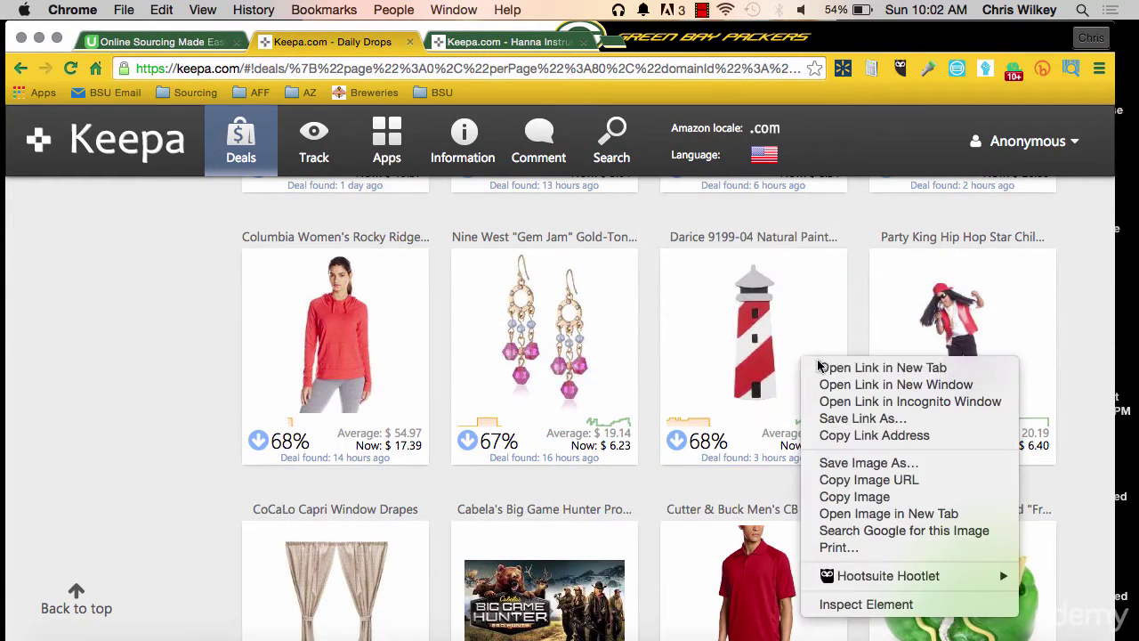
click(817, 364)
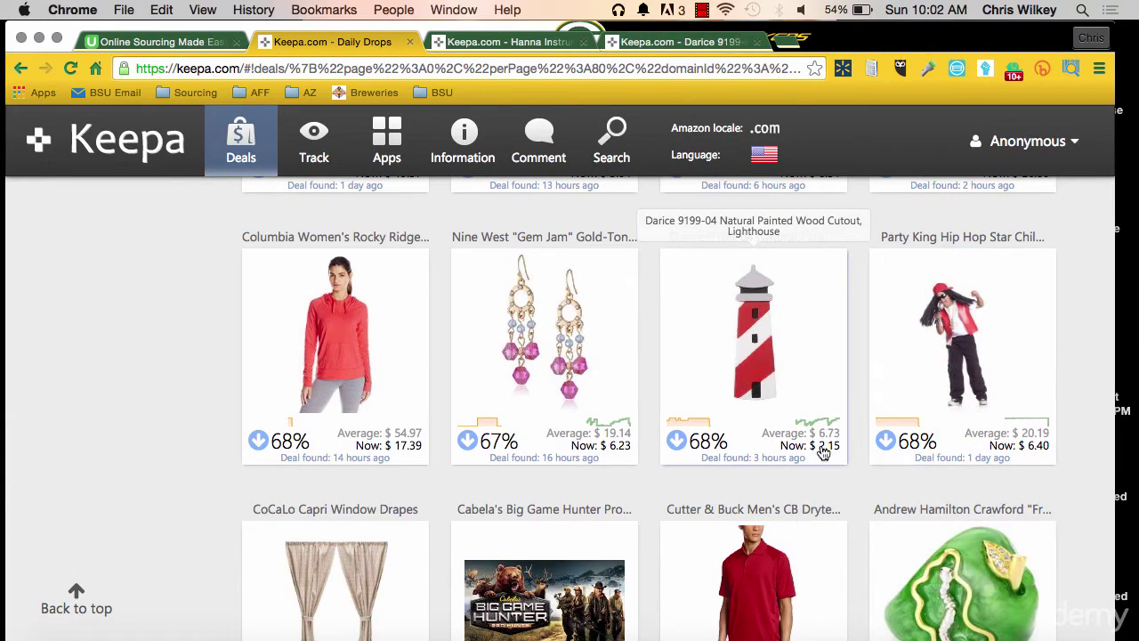
- Open the Brillier Unisex 12-03 watch deal from further down page 2 in a new tab
scroll(787, 430, down, 13)
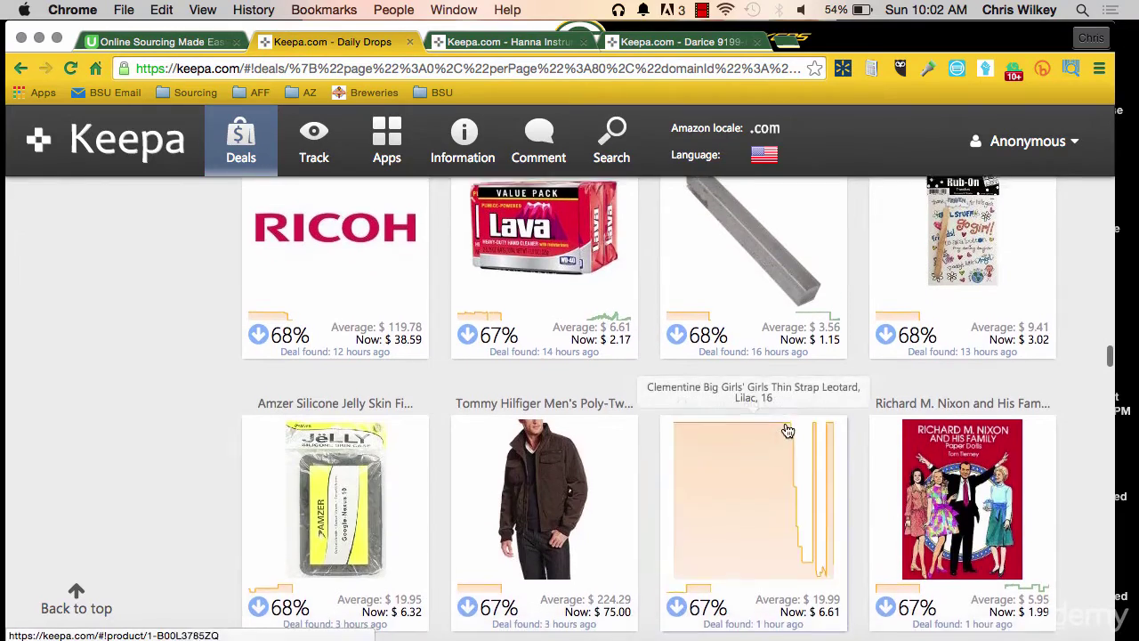
scroll(316, 368, up, 3)
scroll(461, 539, down, 12)
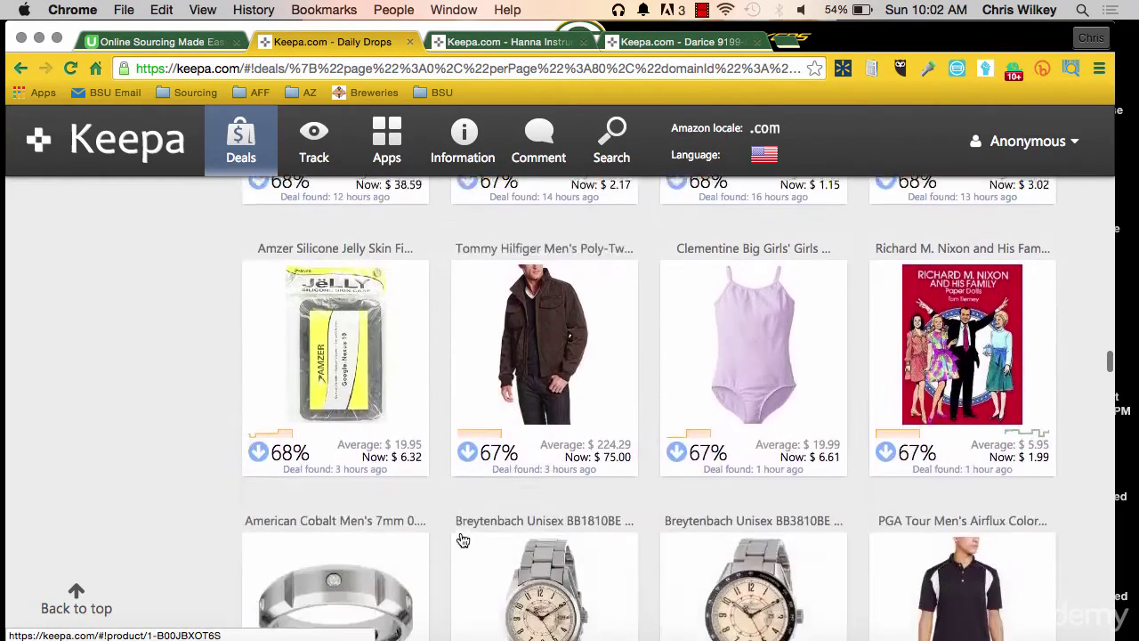
scroll(463, 540, down, 8)
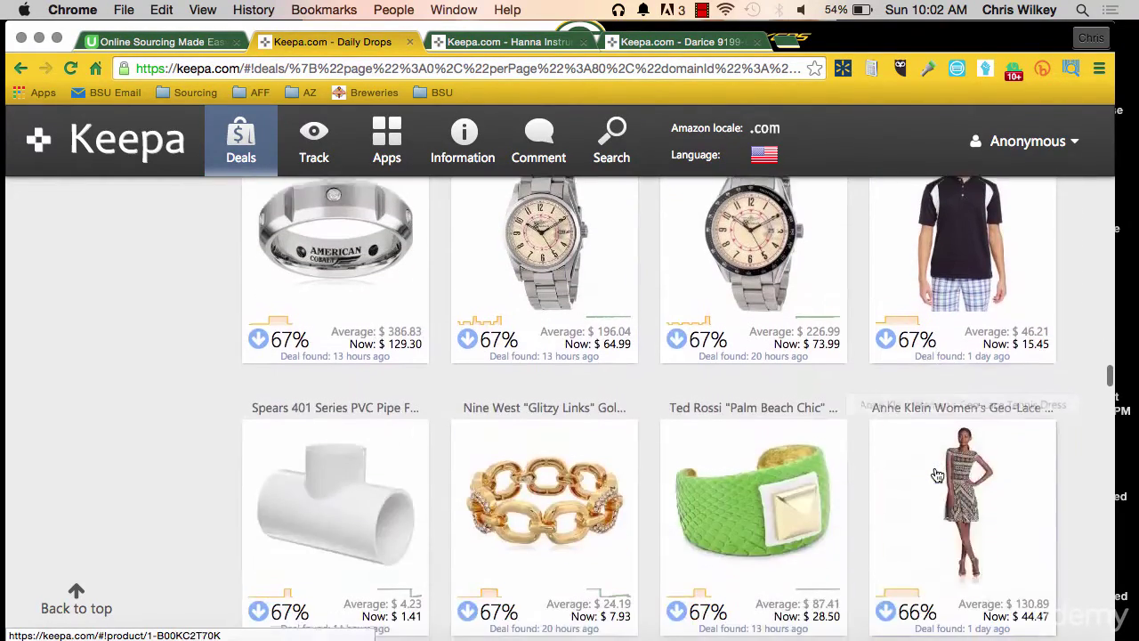
scroll(965, 242, down, 13)
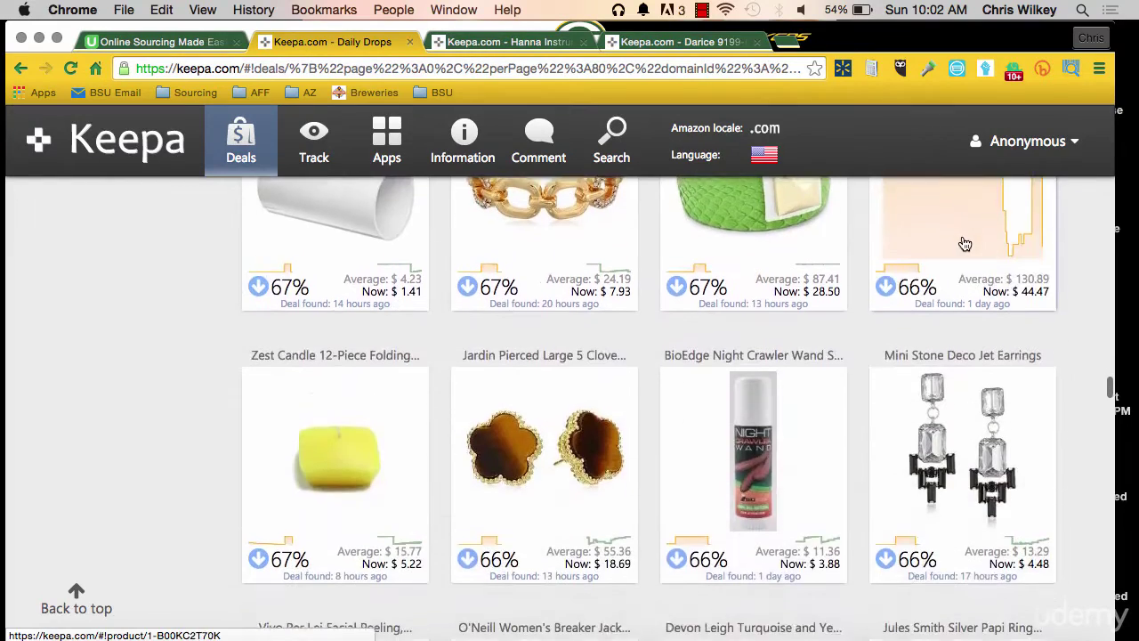
scroll(965, 242, down, 14)
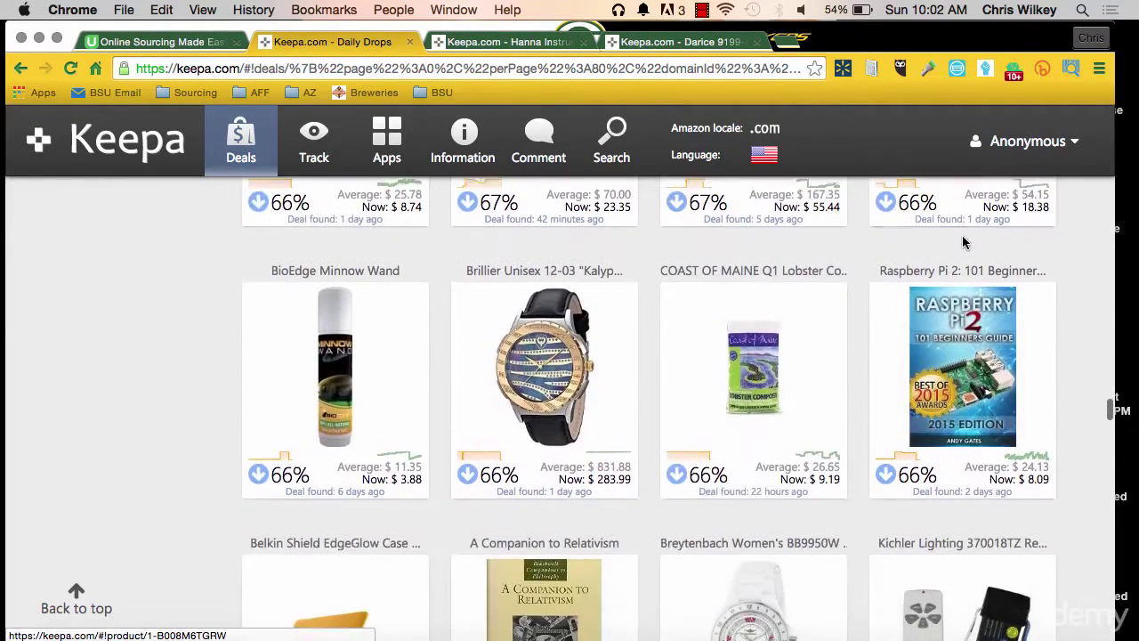
right_click(516, 383)
click(534, 387)
- Open the Arizona Cardinals stationery deal in a new tab
scroll(640, 510, down, 8)
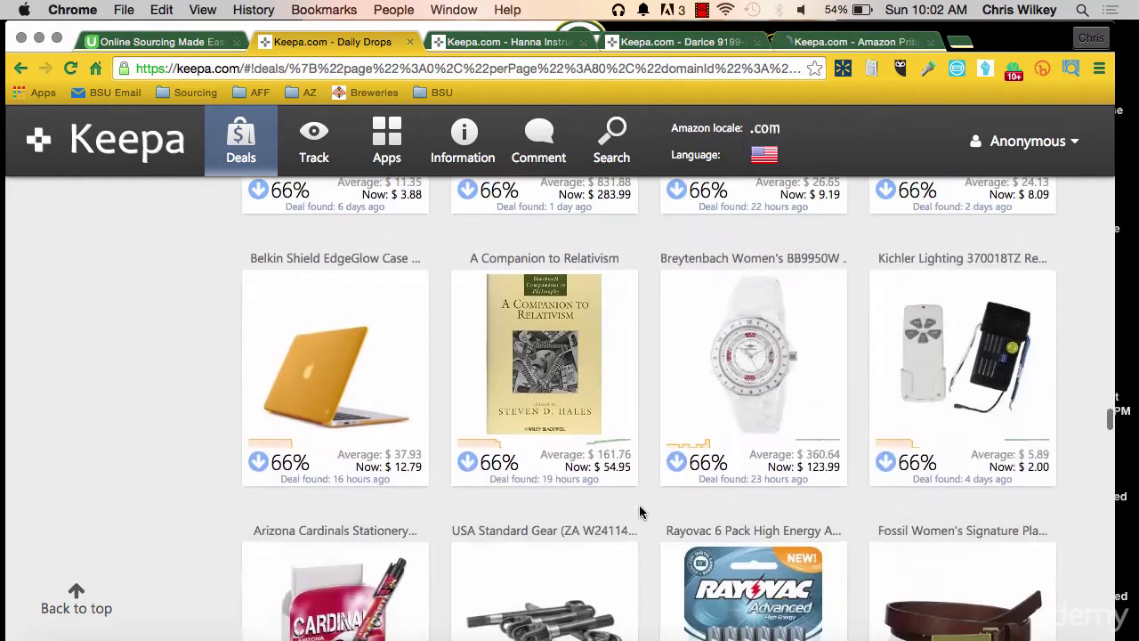
scroll(640, 510, down, 10)
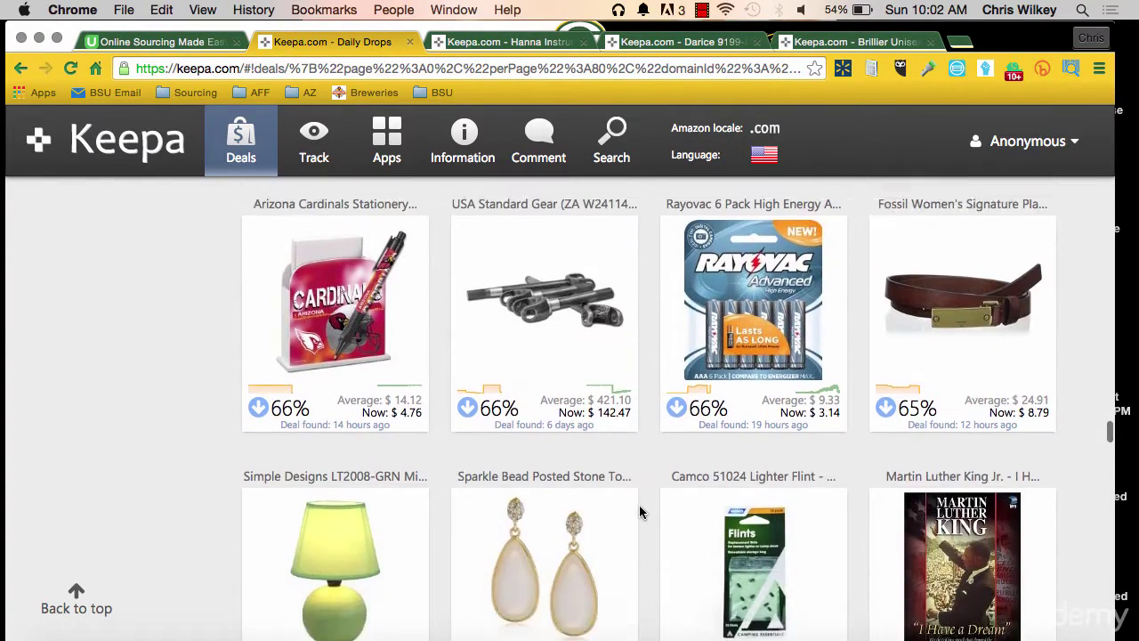
right_click(350, 308)
click(361, 306)
- Browse the remaining loaded deals, comparing percentage drops, average and current prices and price history previews, and return to the category list
scroll(468, 372, down, 9)
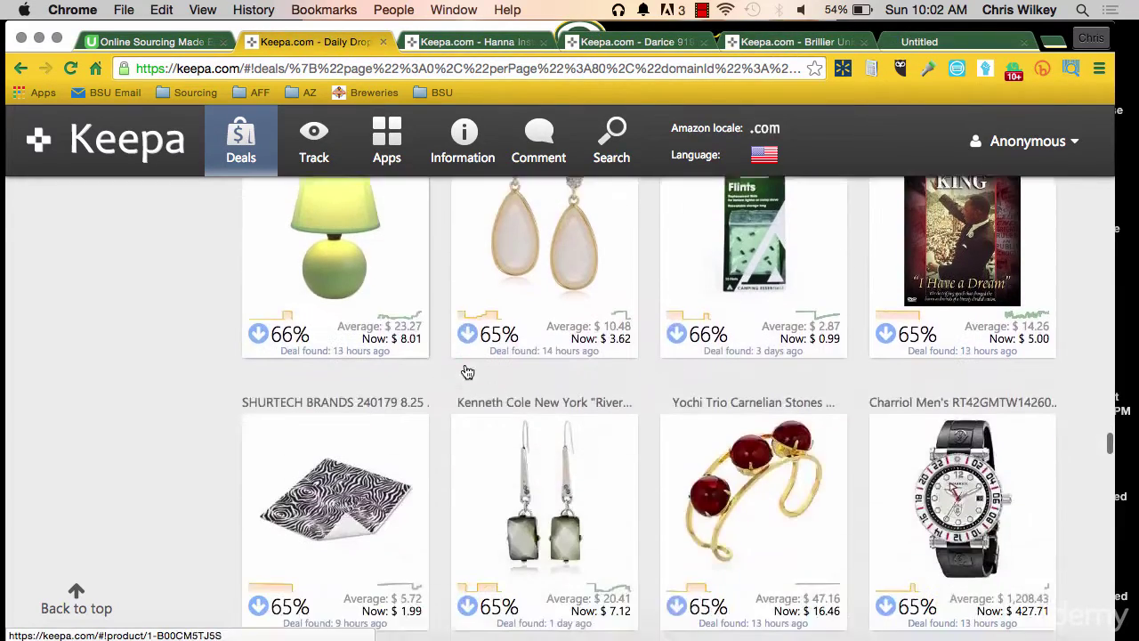
scroll(468, 372, down, 18)
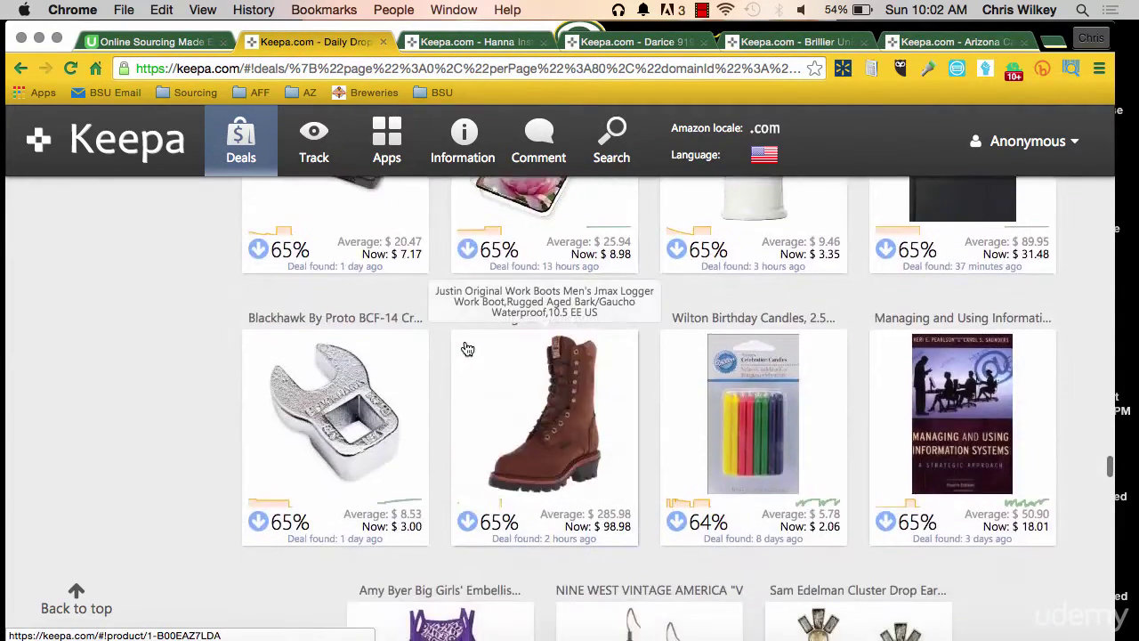
scroll(468, 349, down, 15)
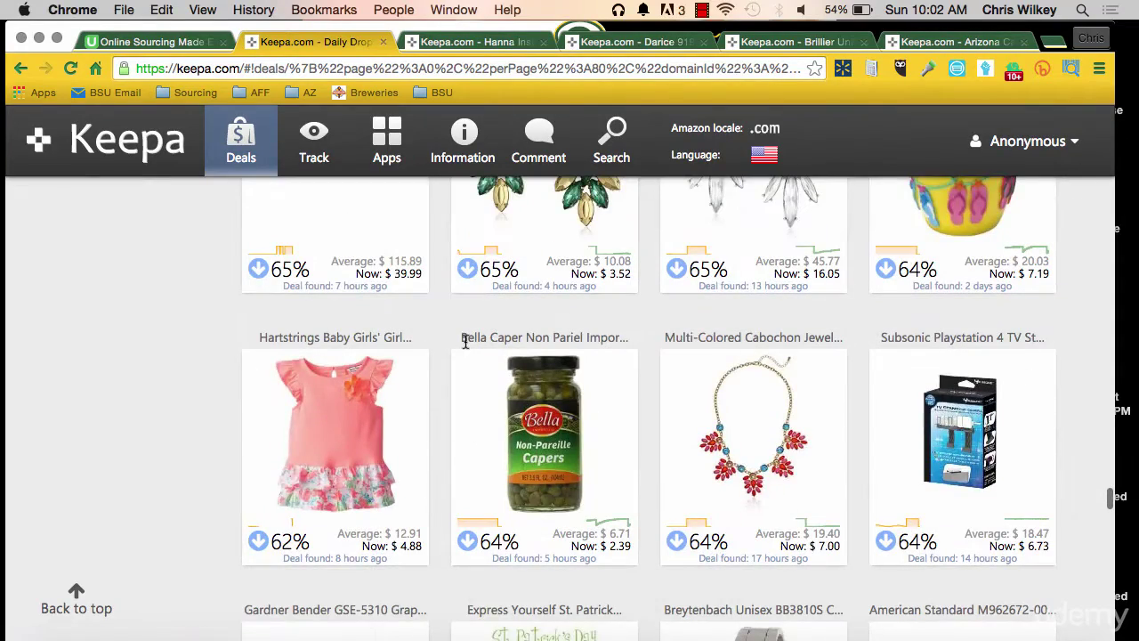
scroll(465, 340, down, 10)
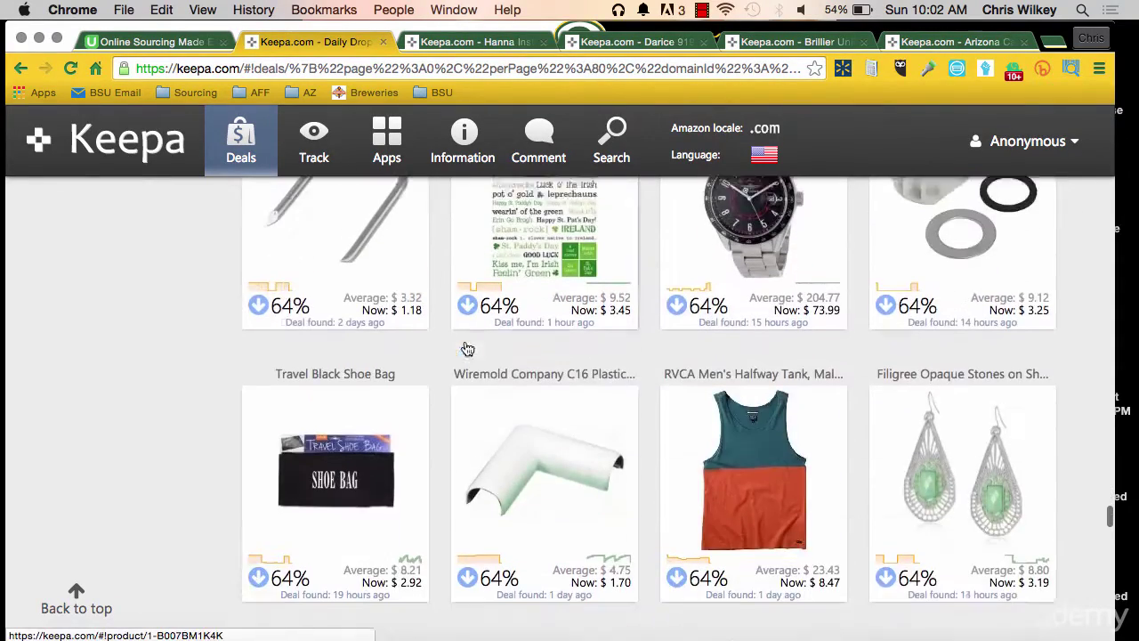
scroll(464, 347, down, 18)
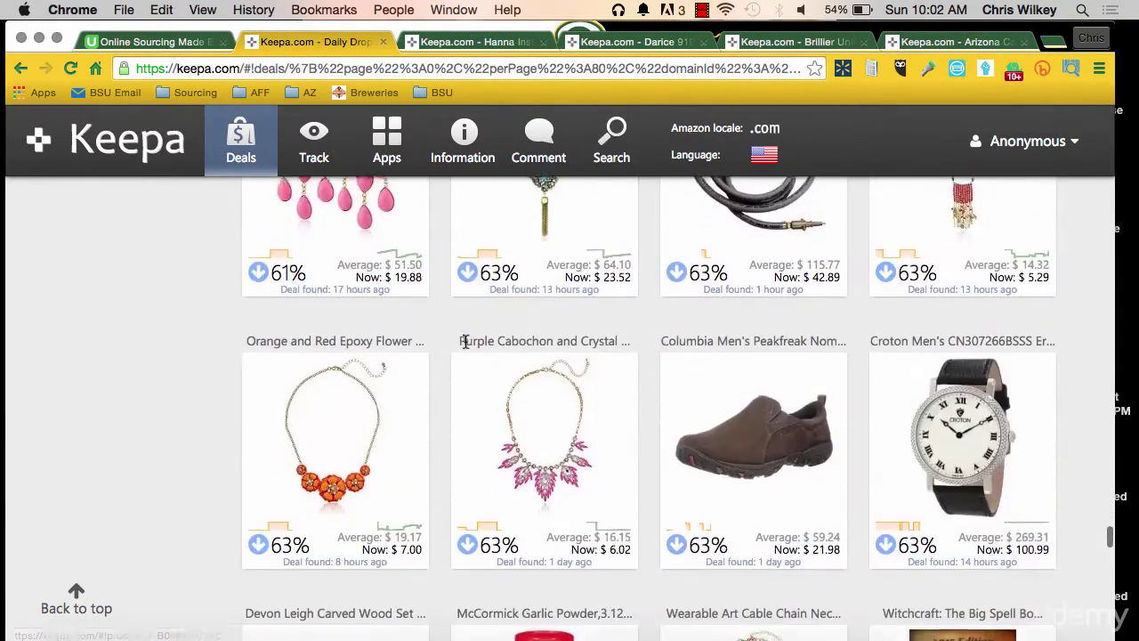
scroll(457, 214, down, 12)
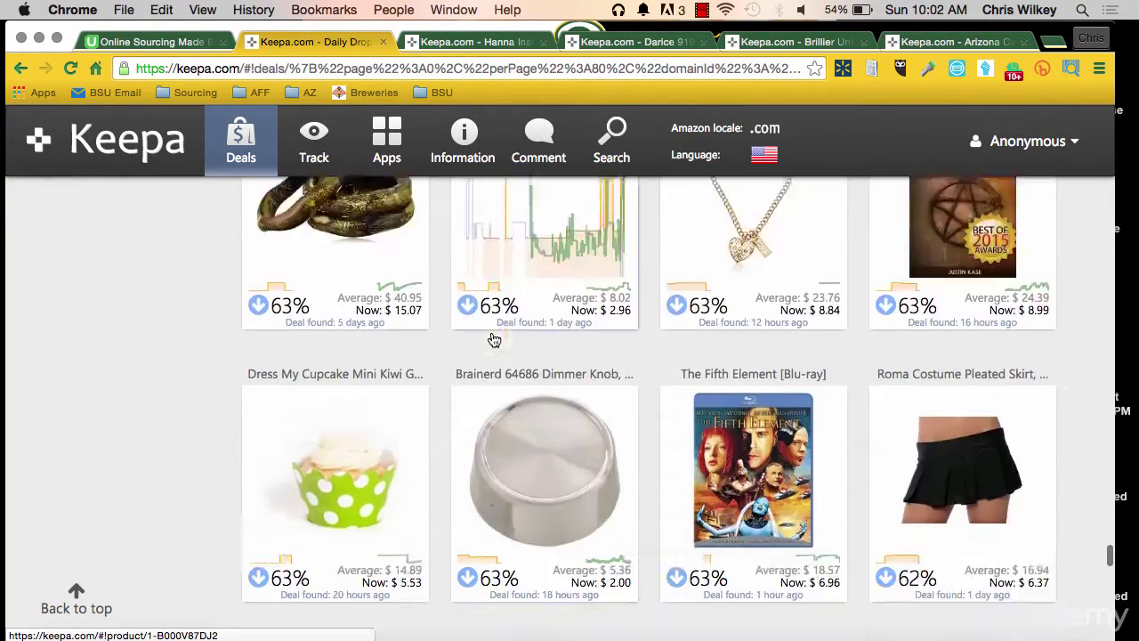
scroll(494, 341, down, 11)
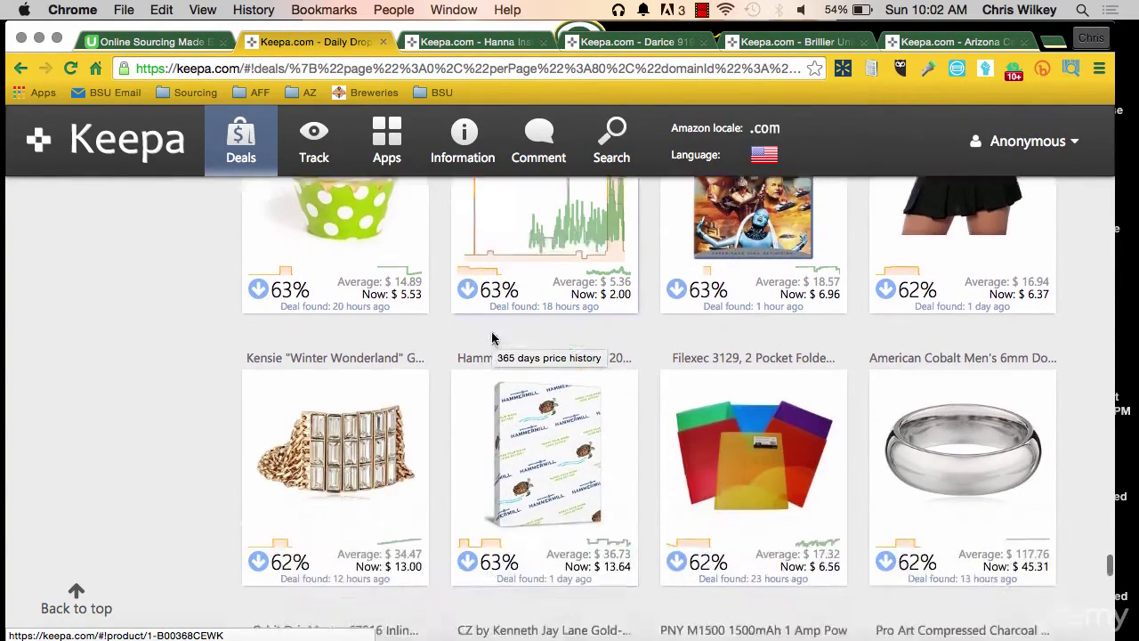
scroll(494, 341, down, 5)
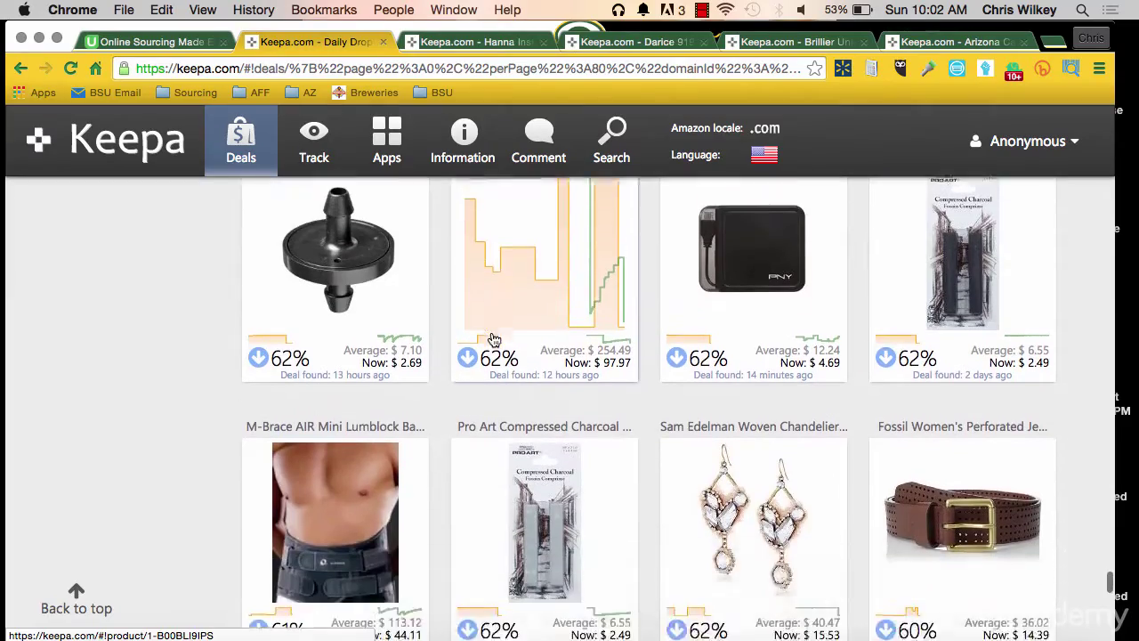
scroll(380, 460, down, 20)
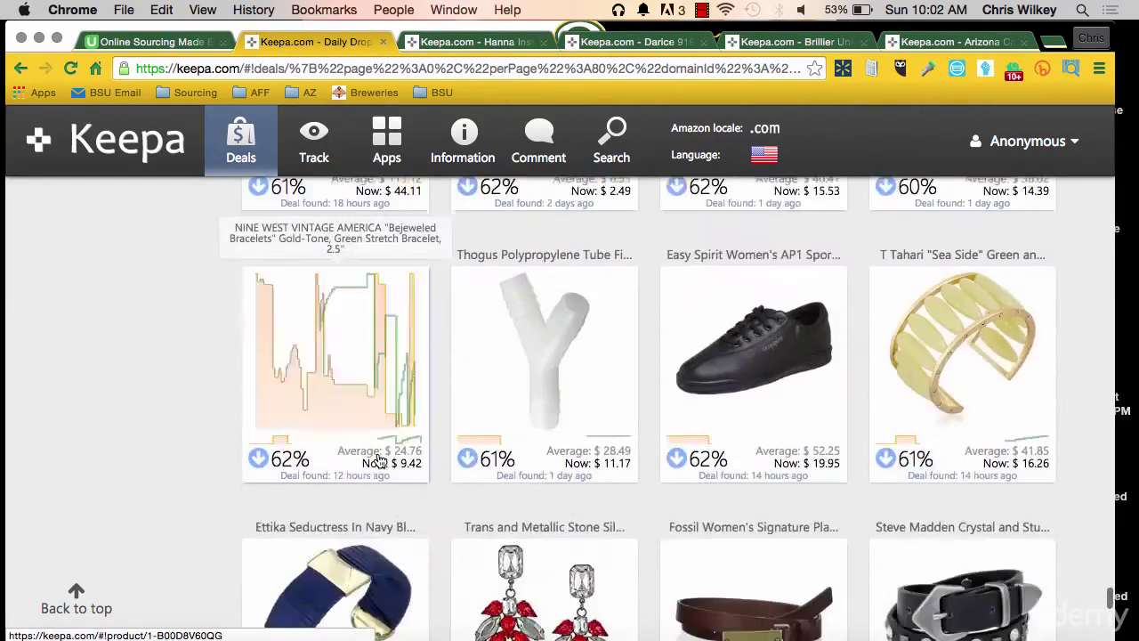
scroll(380, 460, up, 20)
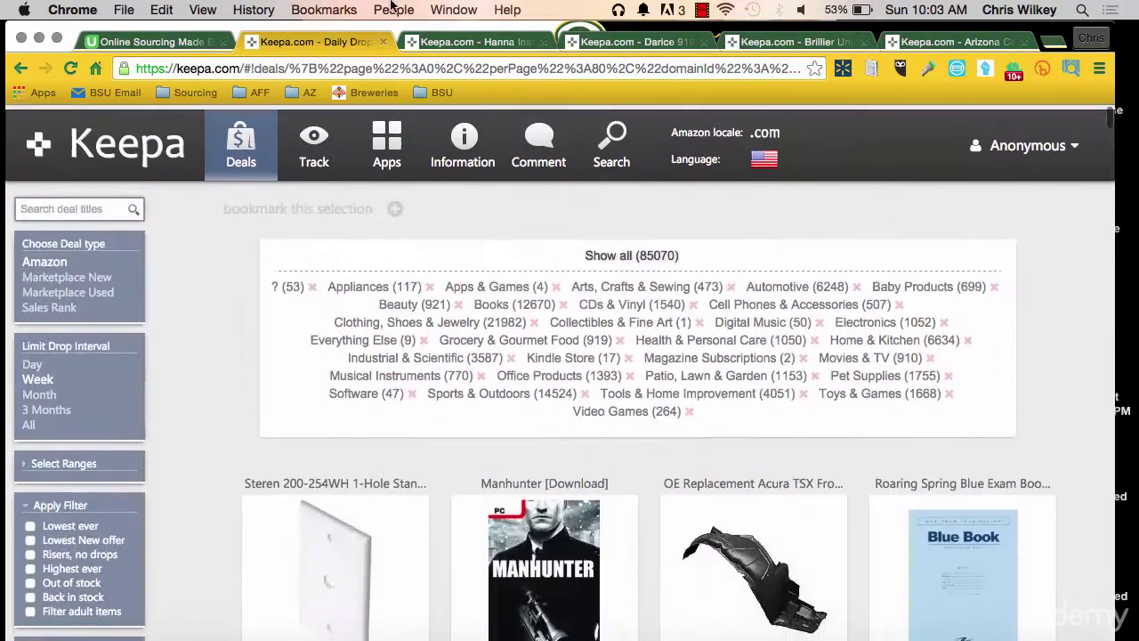
- Open the Hanna Instruments photometer's Amazon listing from its Keepa page and examine its price, seller and price history statistics
click(445, 42)
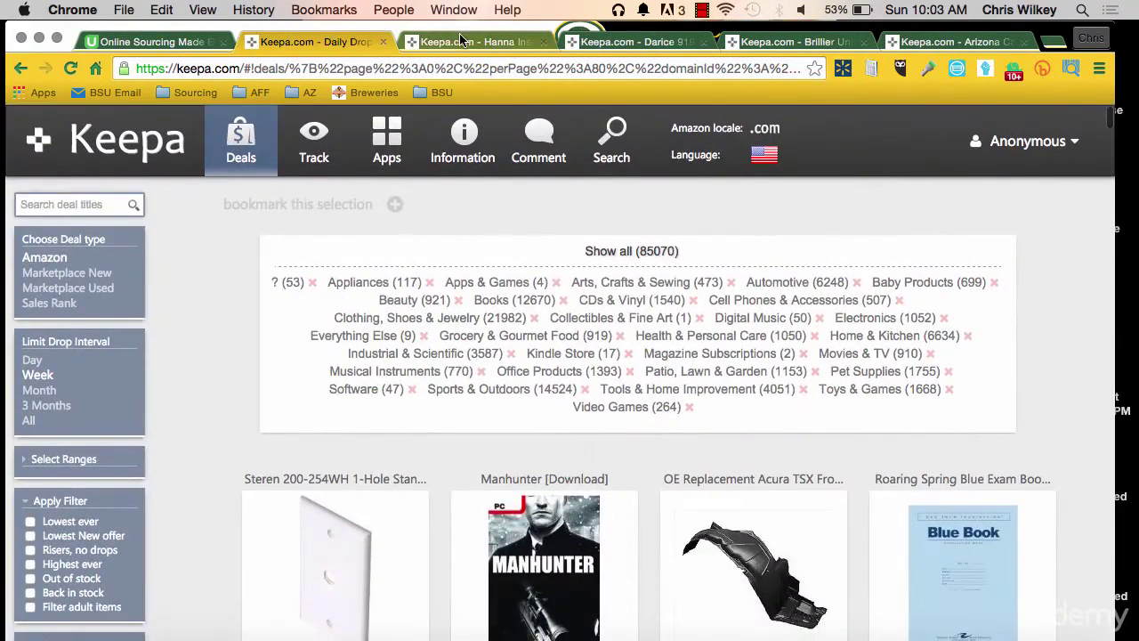
scroll(628, 415, up, 3)
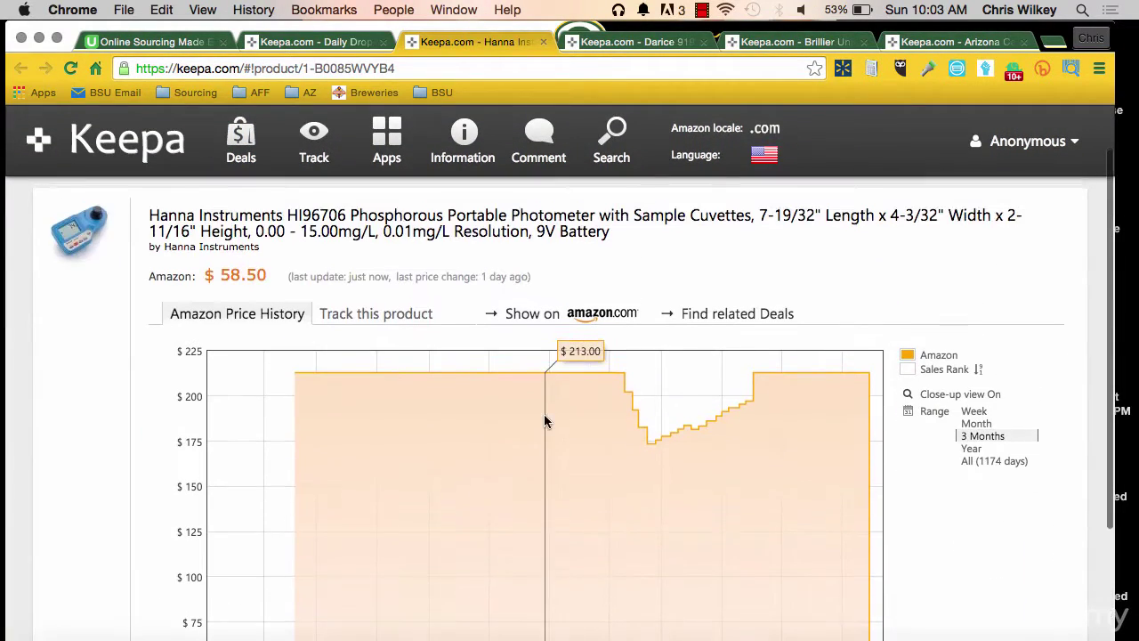
click(552, 316)
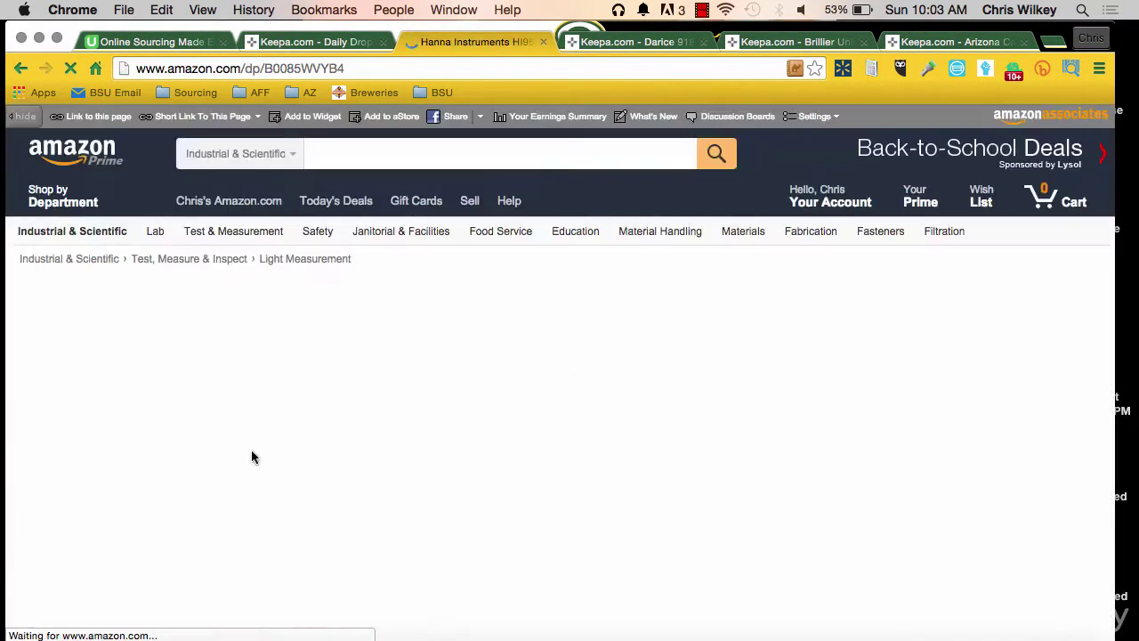
scroll(469, 332, down, 3)
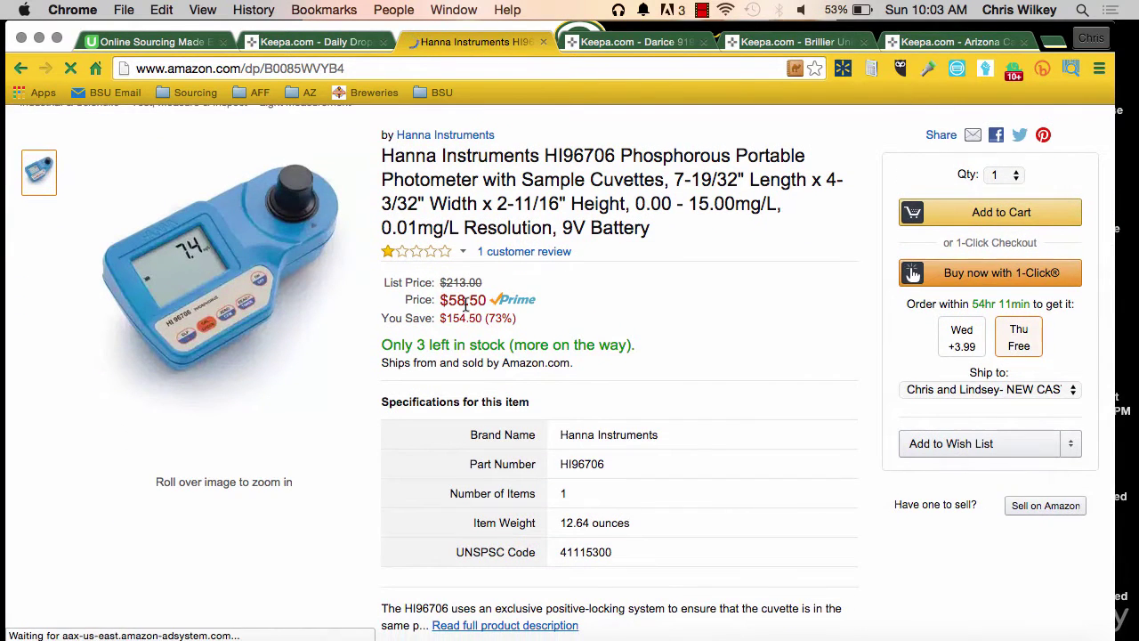
scroll(480, 322, down, 5)
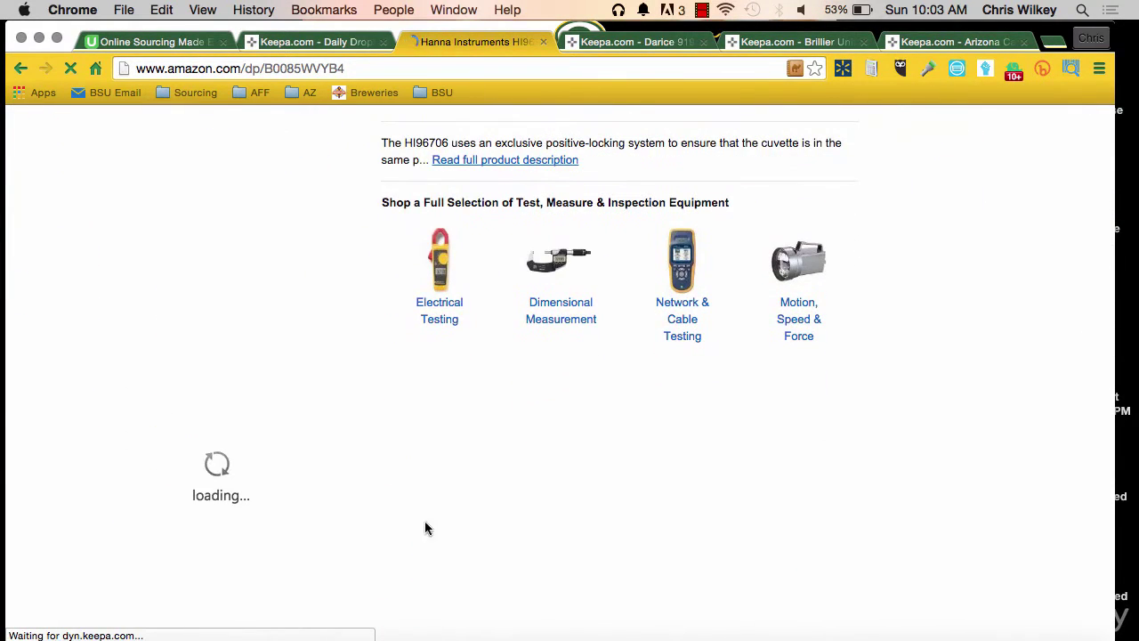
scroll(519, 491, down, 5)
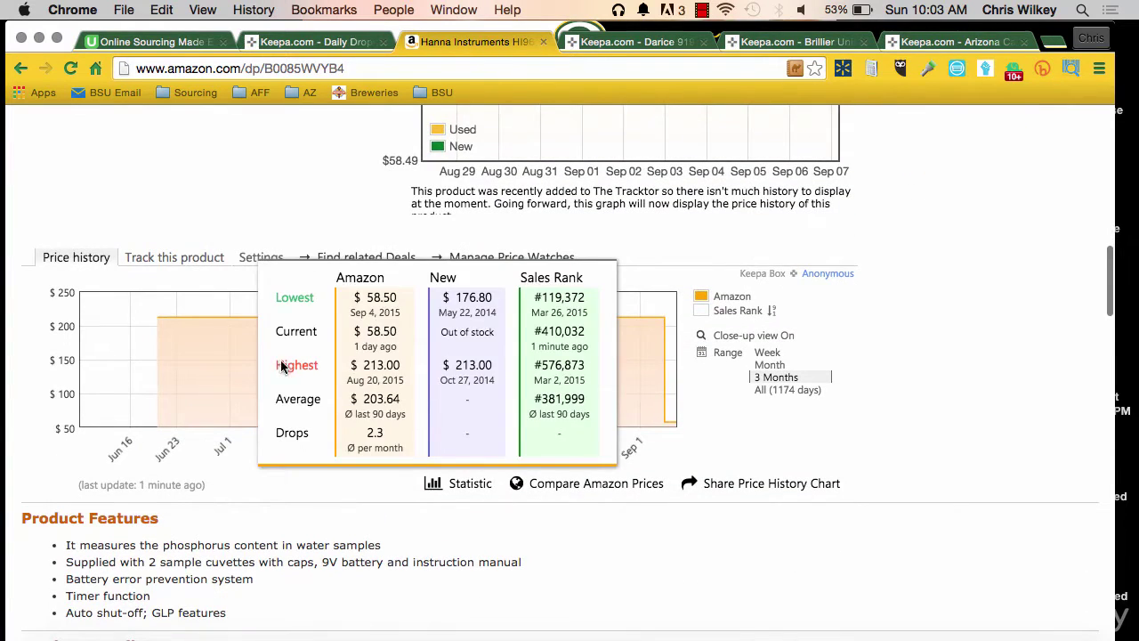
- Show the Hanna photometer's price history for the full 1174-day range and check its Amazon Best Sellers Rank
click(805, 393)
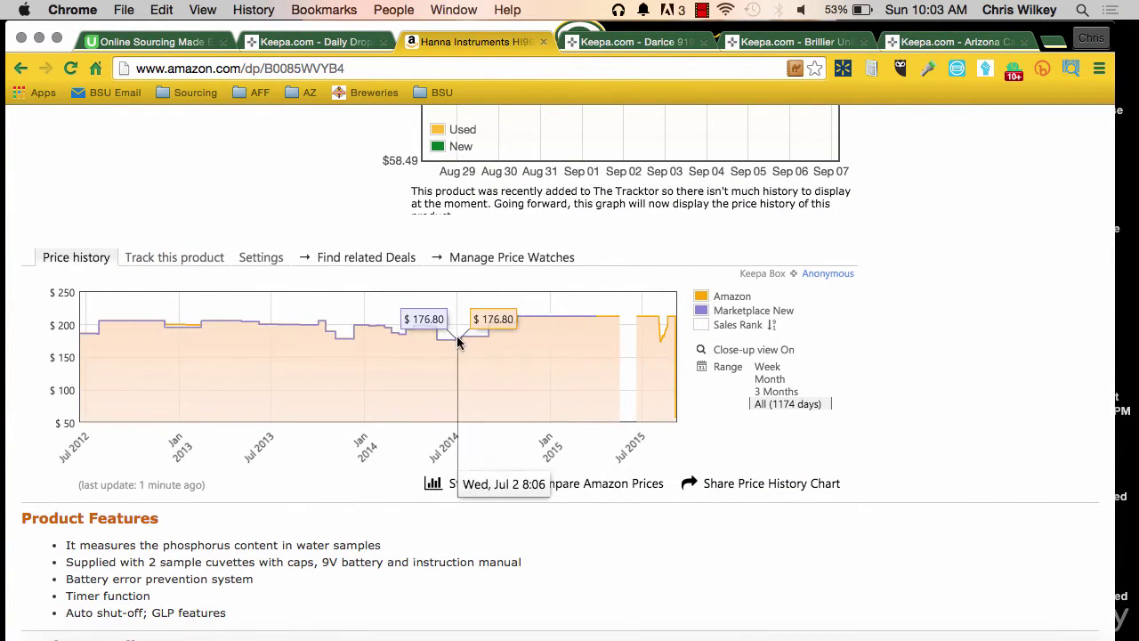
scroll(443, 345, down, 3)
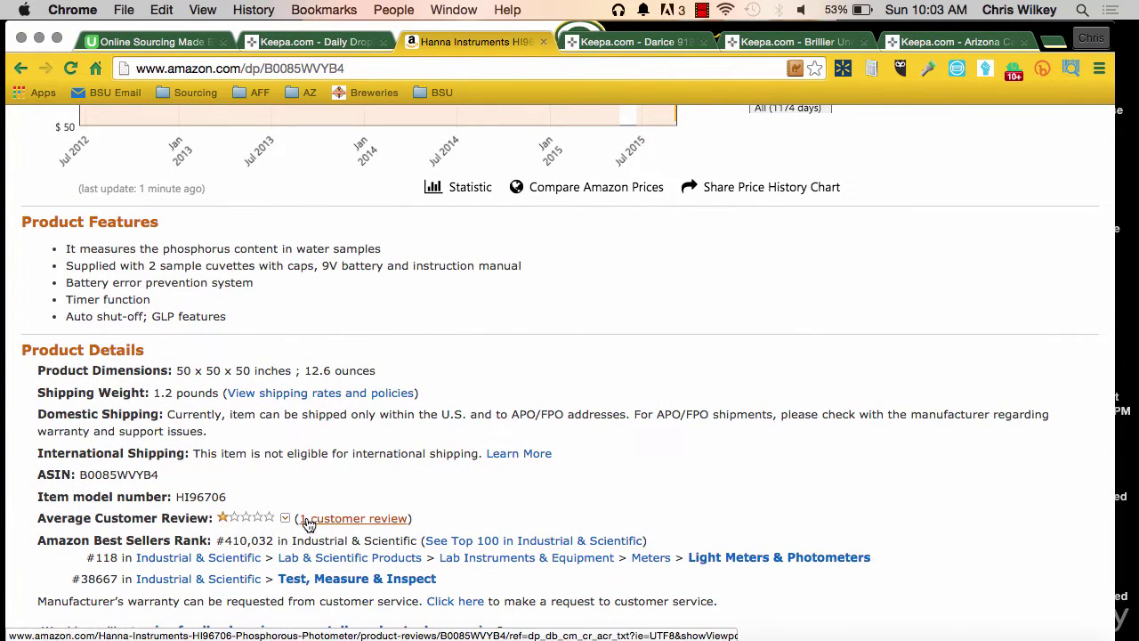
scroll(298, 521, down, 1)
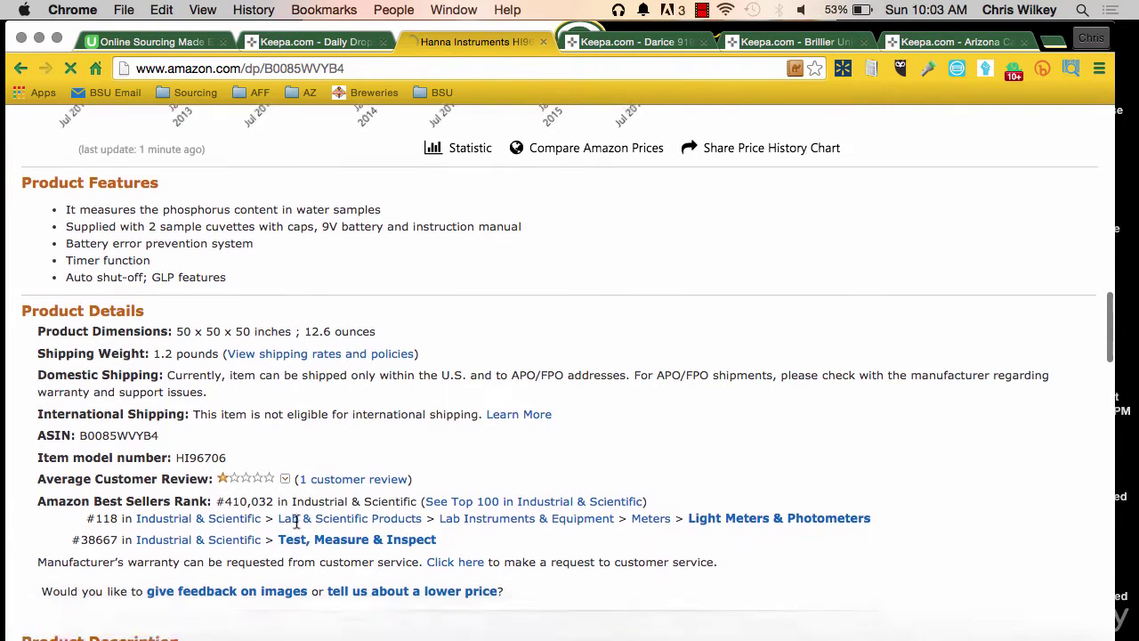
drag(224, 496, 269, 497)
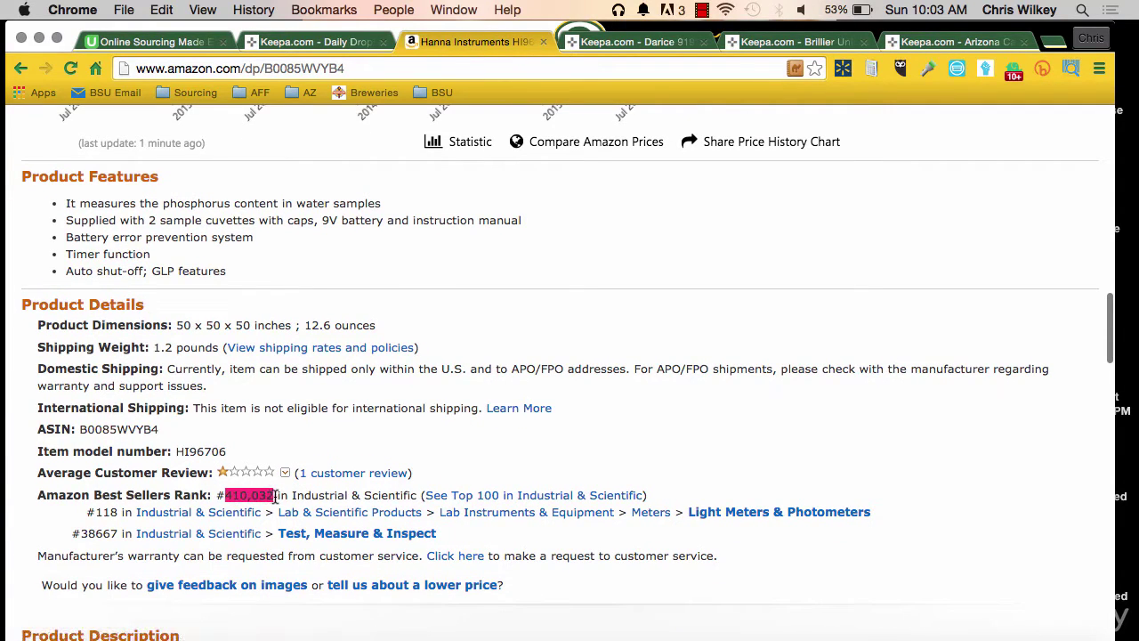
- Review the photometer's description, customer reviews, price and stock on its Amazon listing, and close the listing
scroll(275, 496, down, 10)
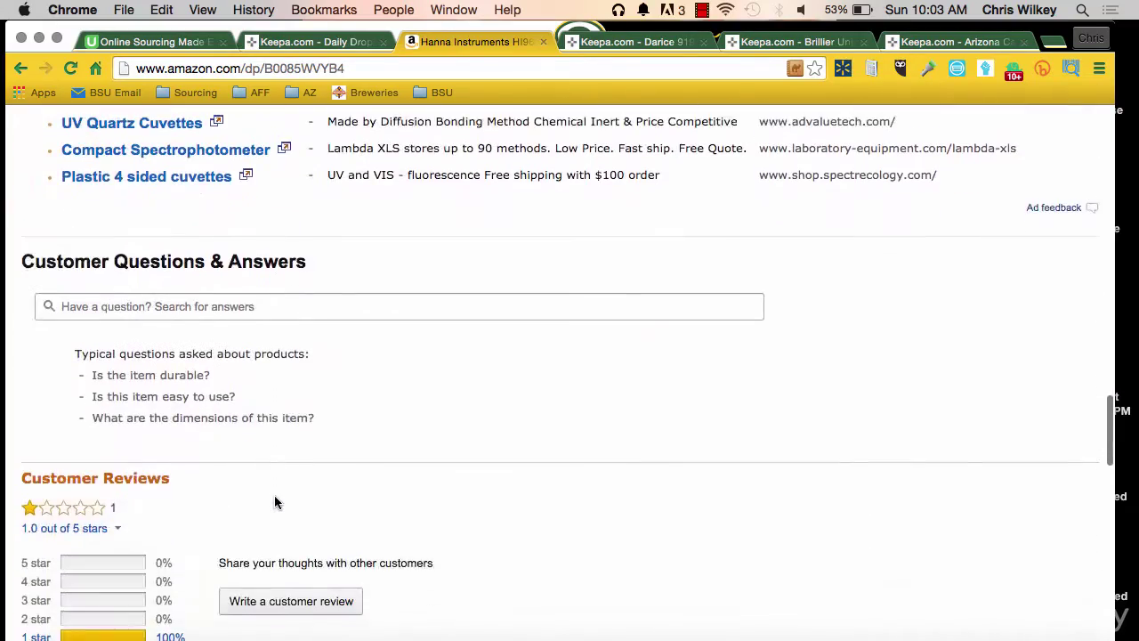
scroll(274, 503, down, 2)
scroll(274, 503, up, 5)
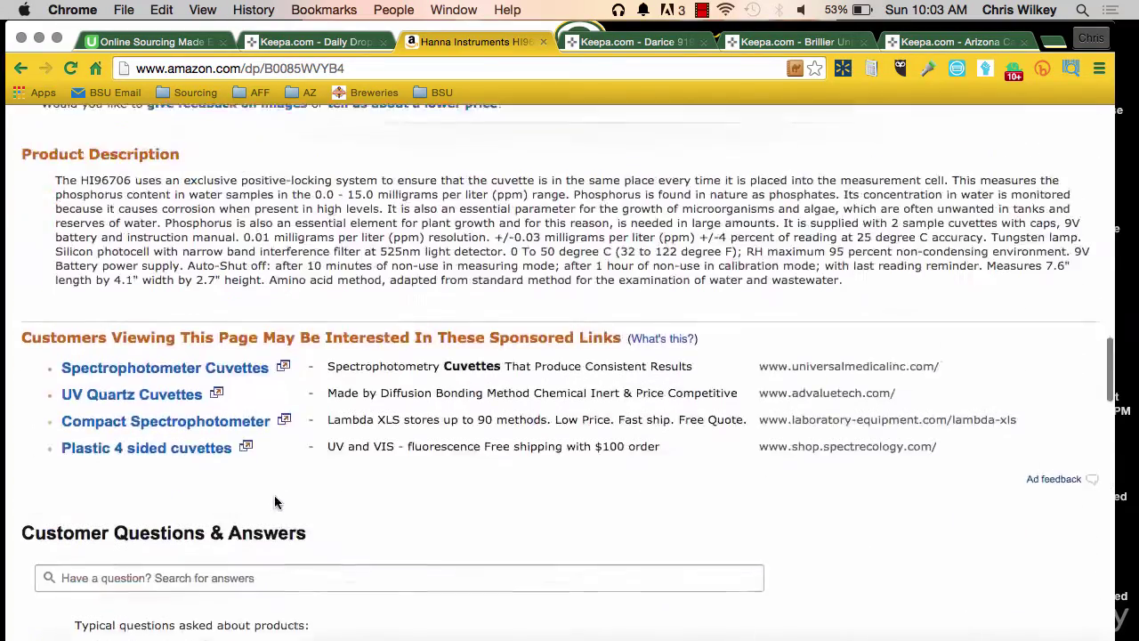
scroll(274, 503, up, 5)
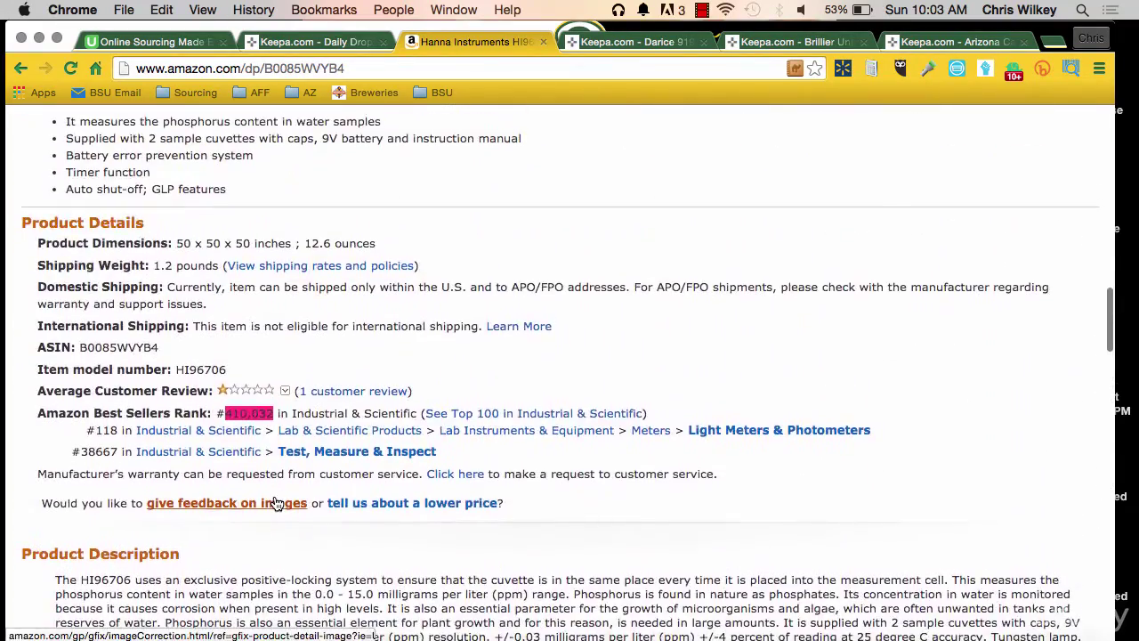
scroll(275, 503, up, 5)
scroll(274, 503, up, 10)
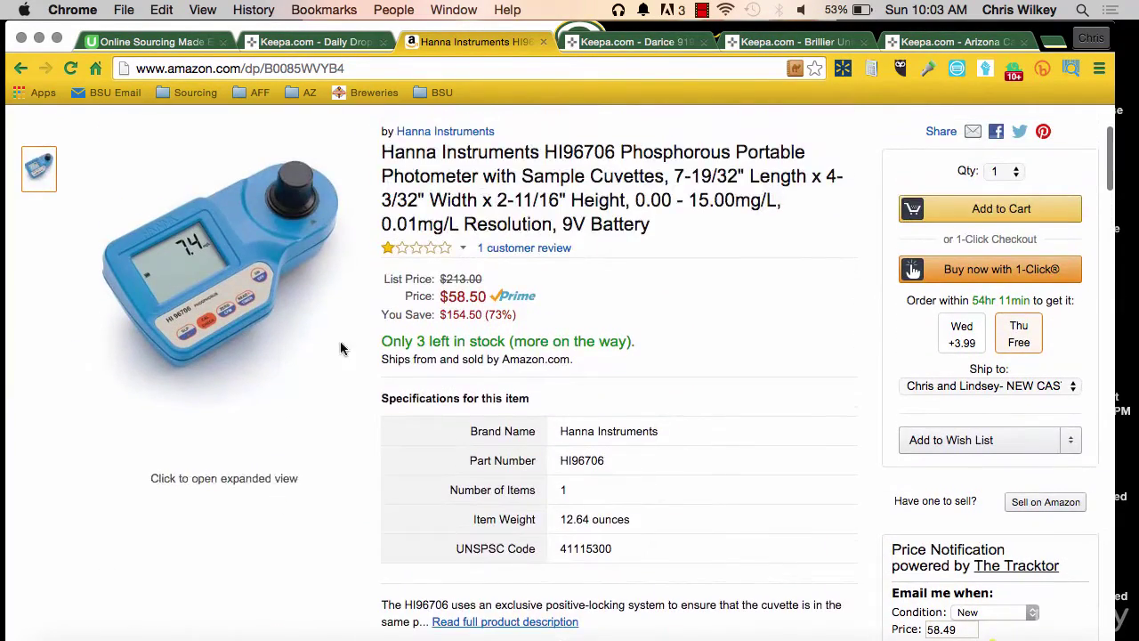
scroll(343, 348, down, 4)
scroll(564, 468, up, 6)
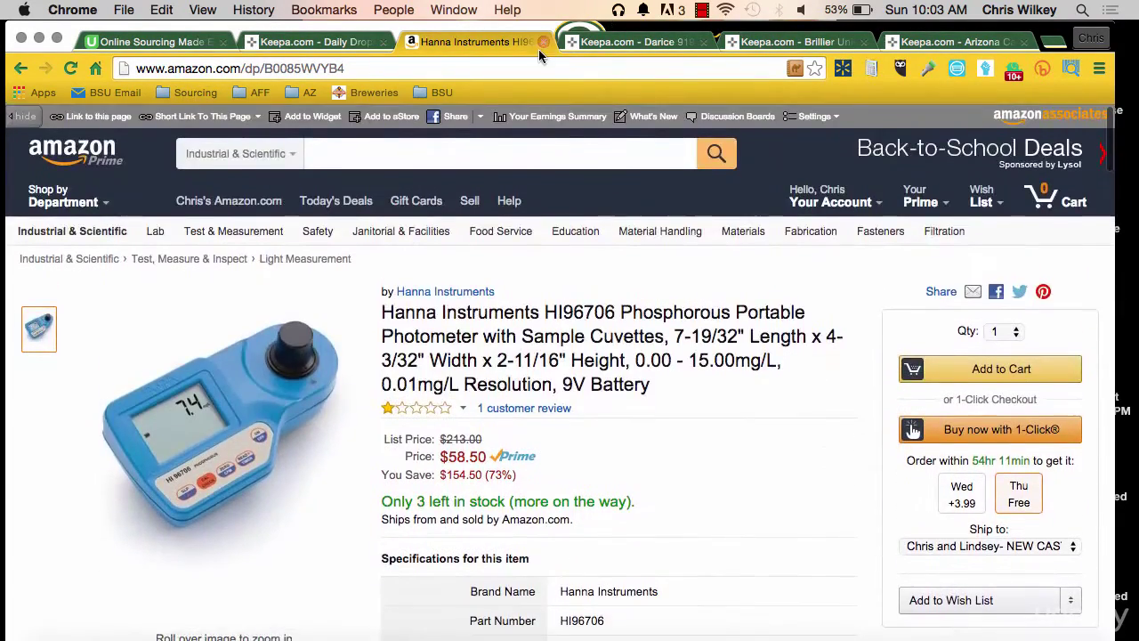
click(540, 43)
- Open the Darice lighthouse cutout's Amazon listing from its Keepa page and examine its price history and Best Sellers Rank
scroll(463, 223, down, 1)
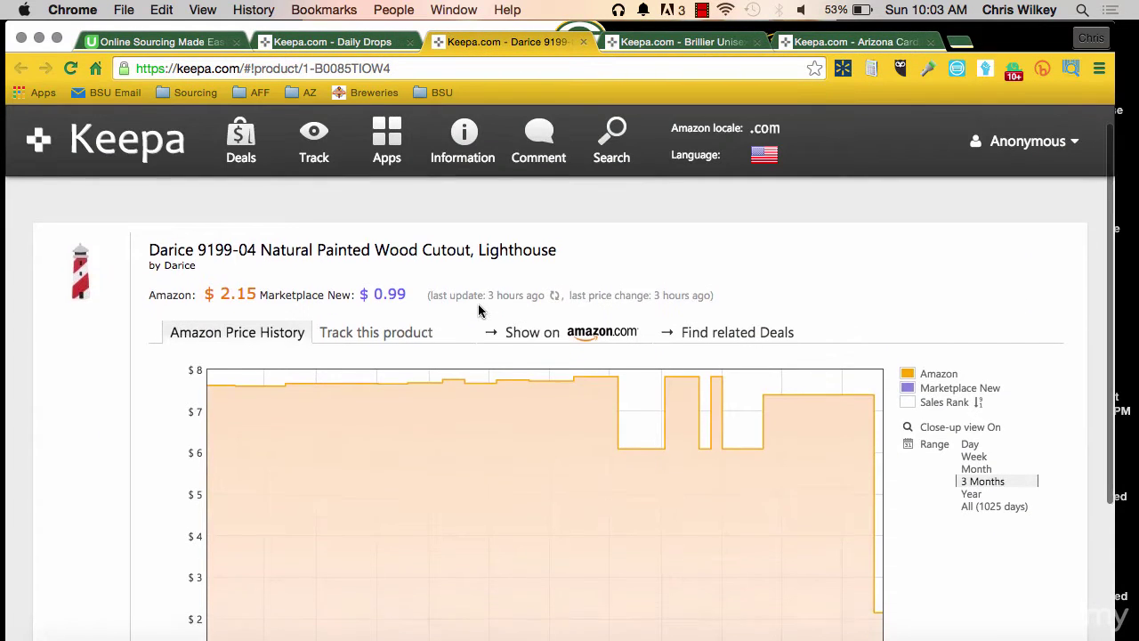
click(518, 327)
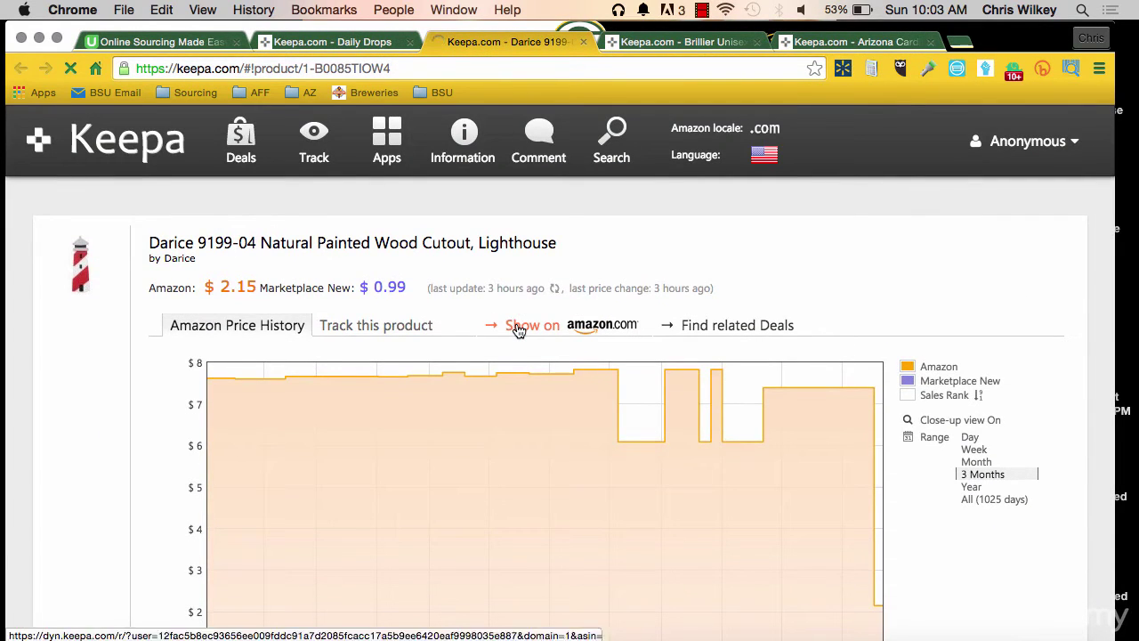
scroll(520, 330, down, 1)
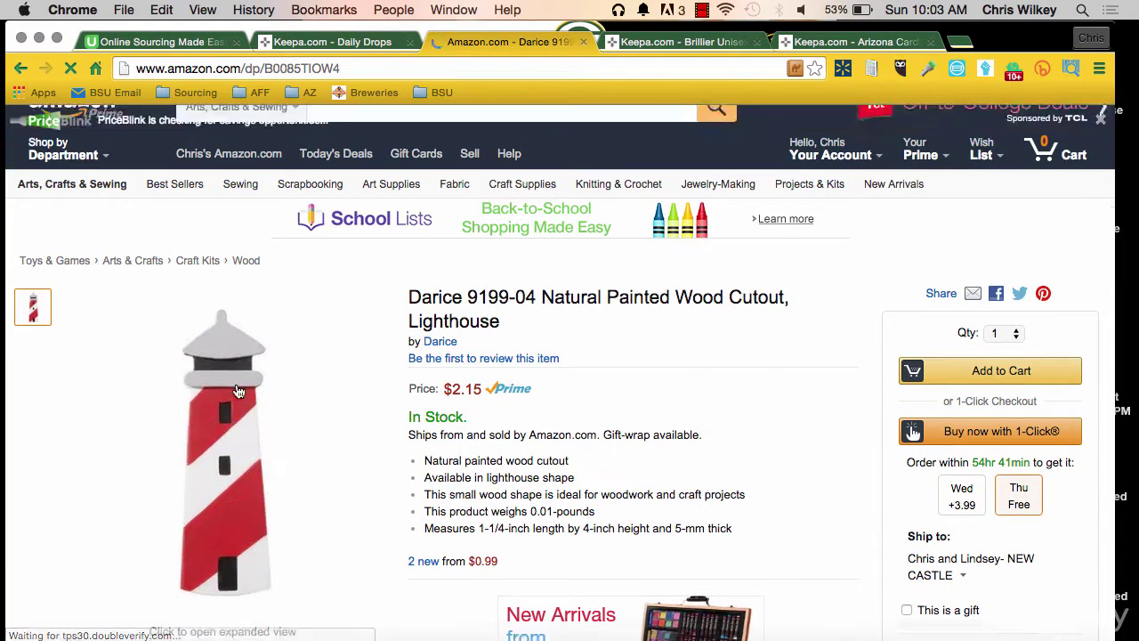
scroll(236, 382, down, 10)
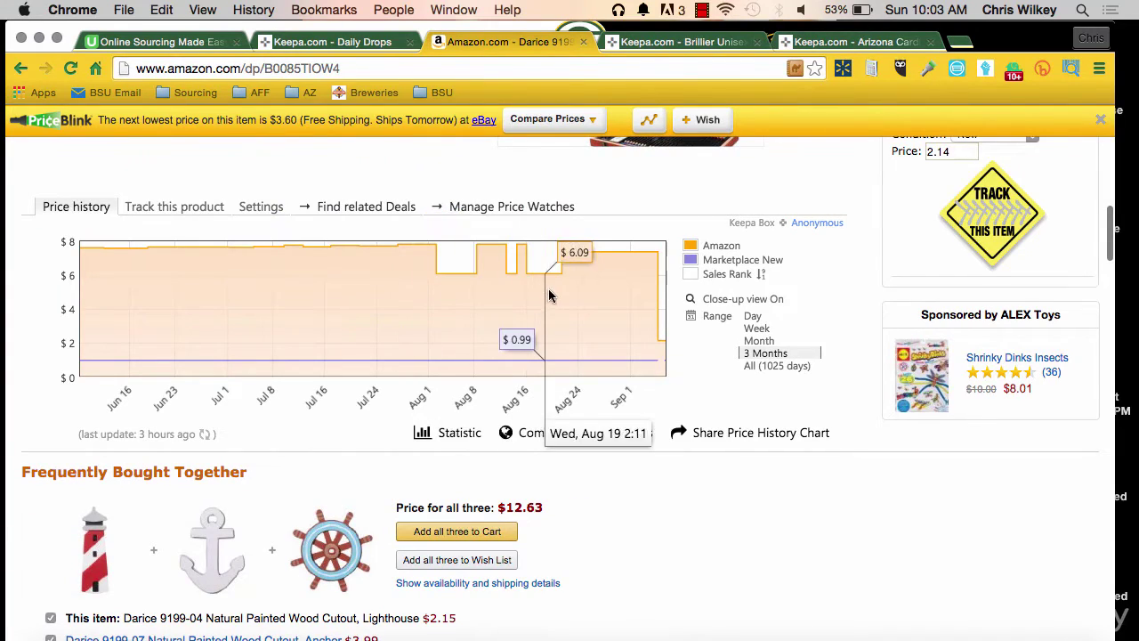
scroll(577, 294, down, 5)
scroll(577, 293, down, 7)
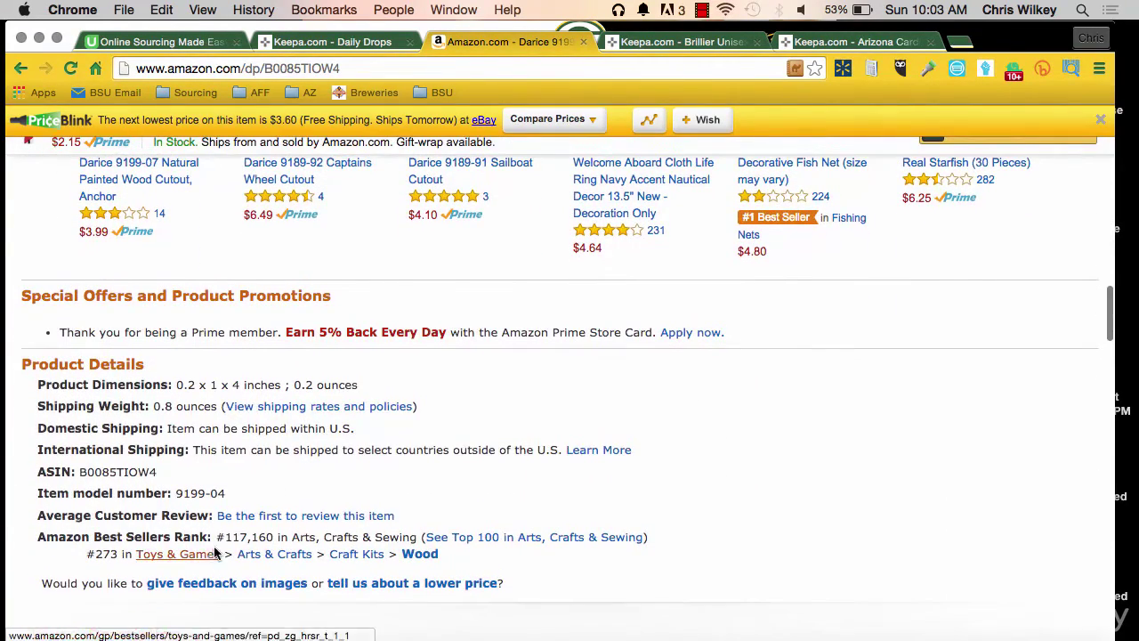
drag(215, 537, 278, 538)
- Recheck the lighthouse cutout's competing offers, 3-month price history and current price, and close its listing
scroll(525, 347, up, 2)
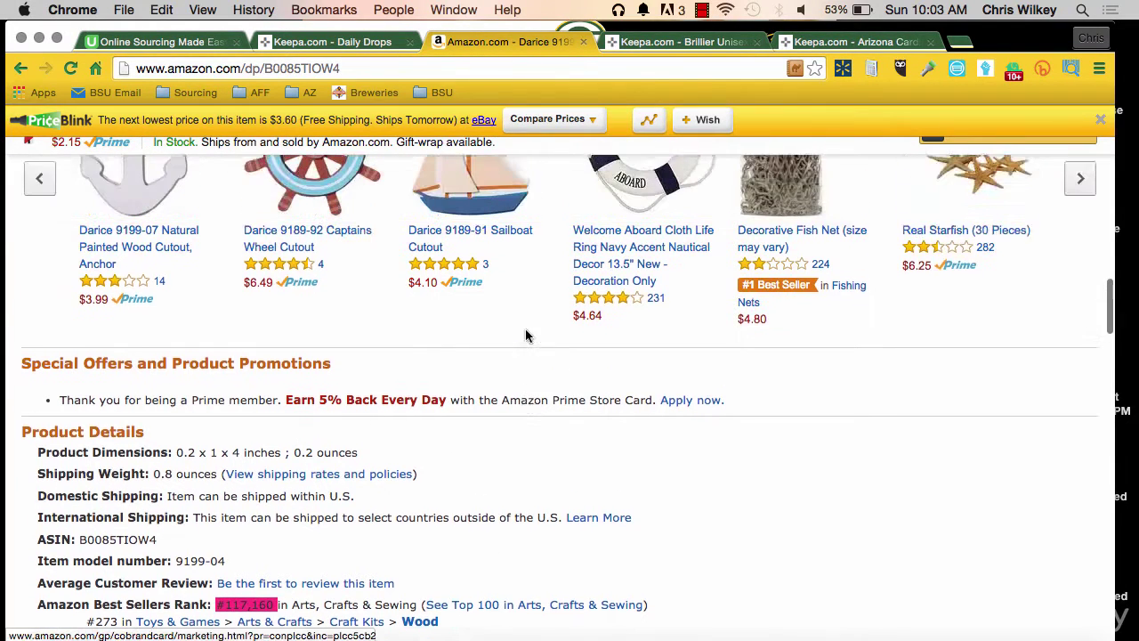
click(568, 120)
click(567, 114)
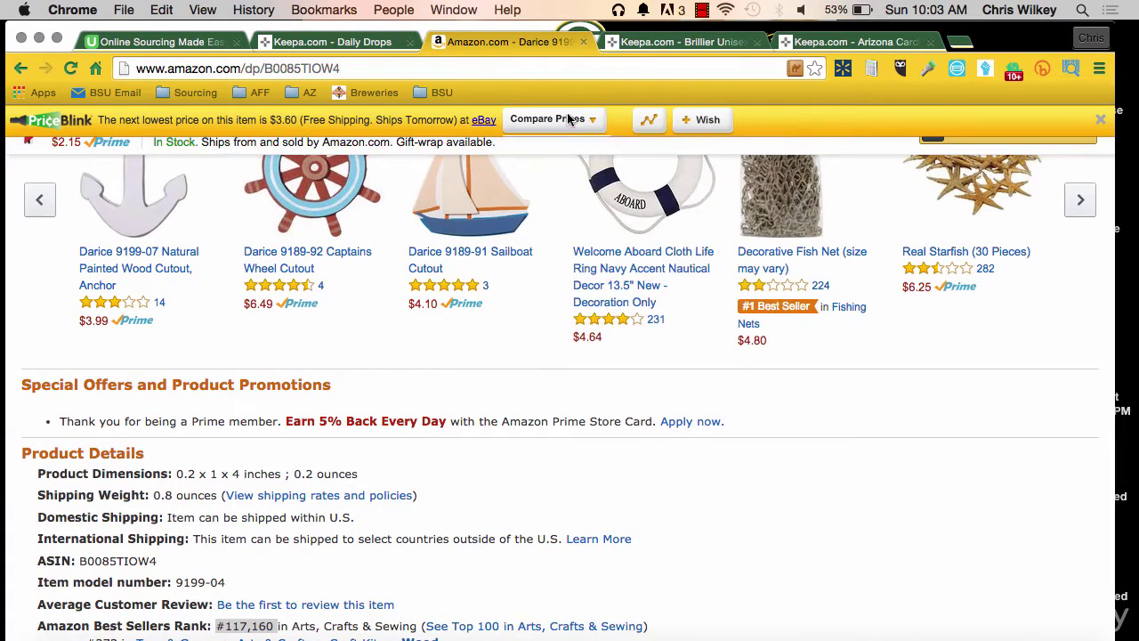
scroll(595, 236, up, 10)
scroll(595, 237, up, 2)
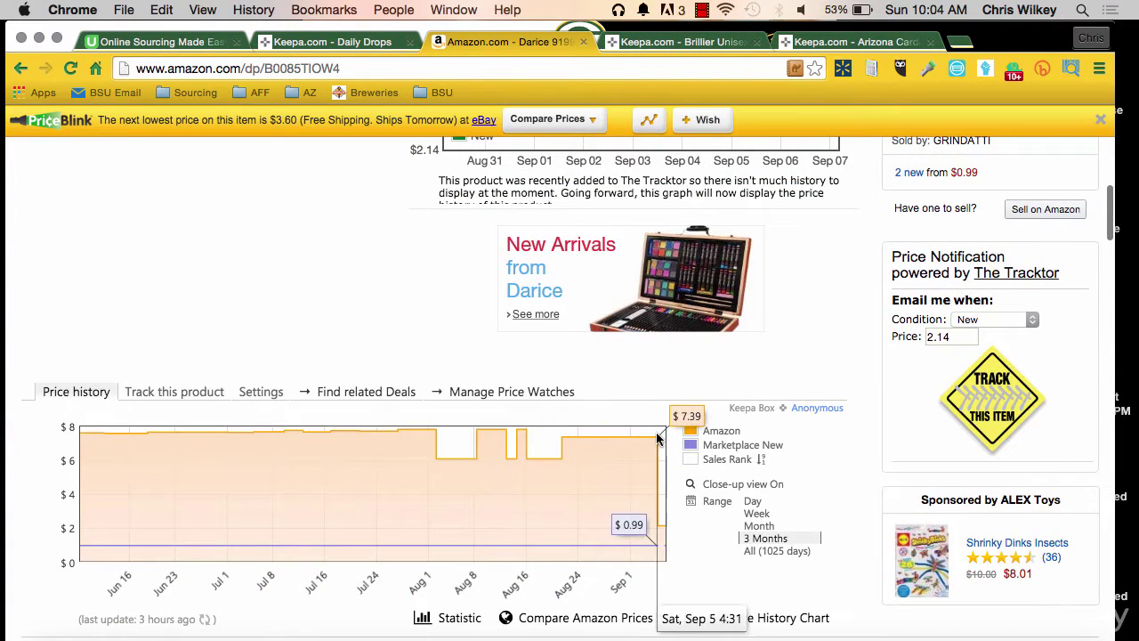
scroll(667, 446, up, 9)
scroll(667, 446, down, 6)
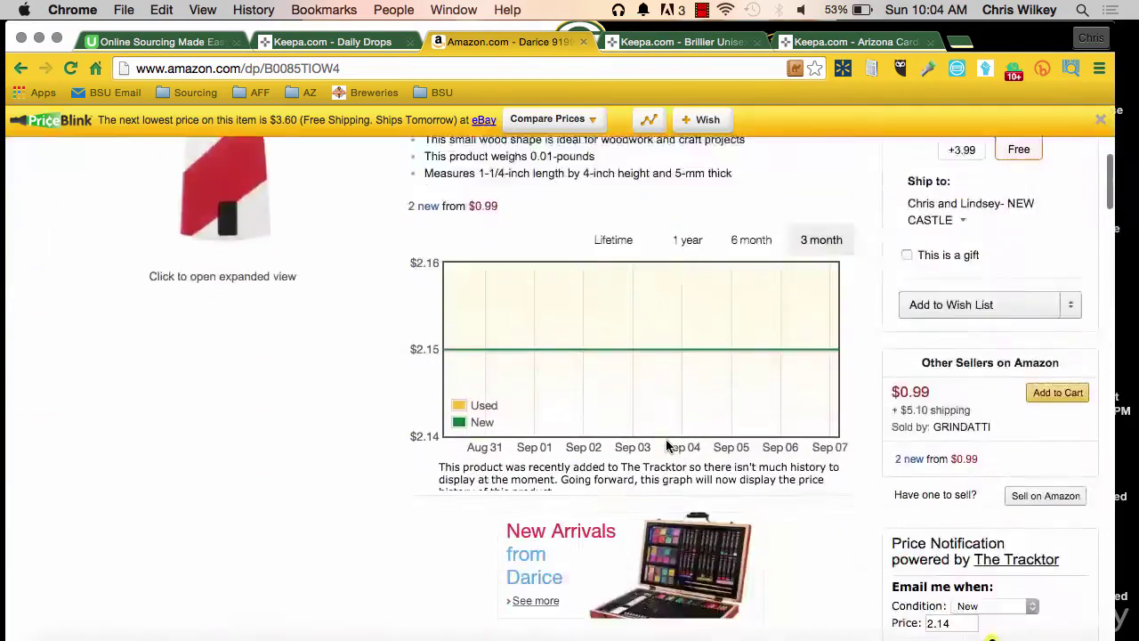
scroll(667, 445, up, 5)
scroll(668, 446, up, 2)
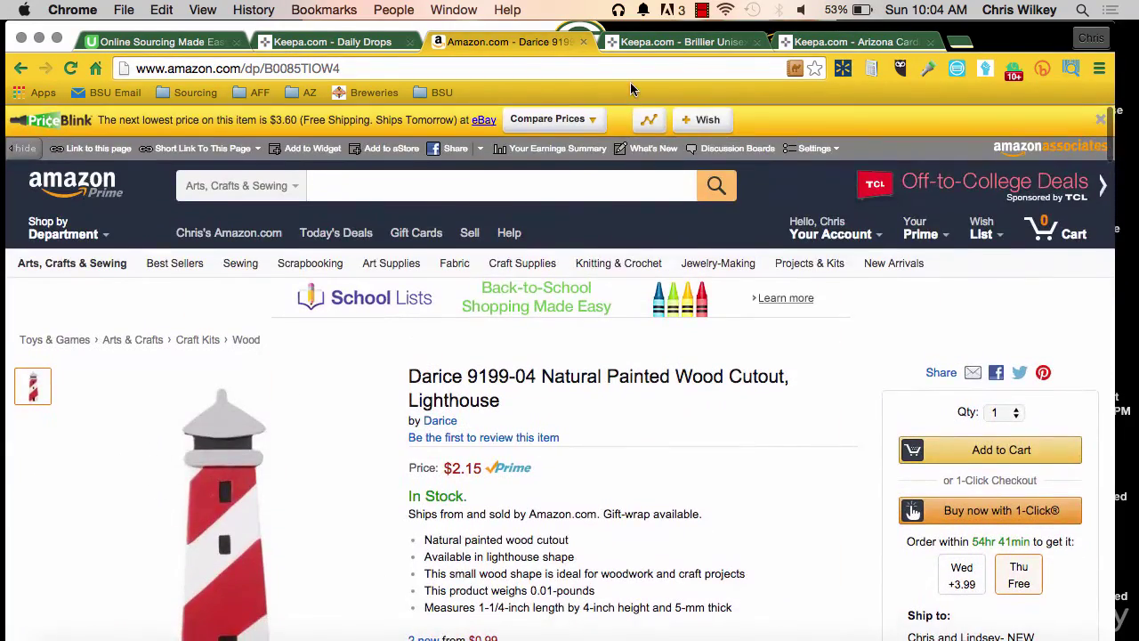
click(582, 41)
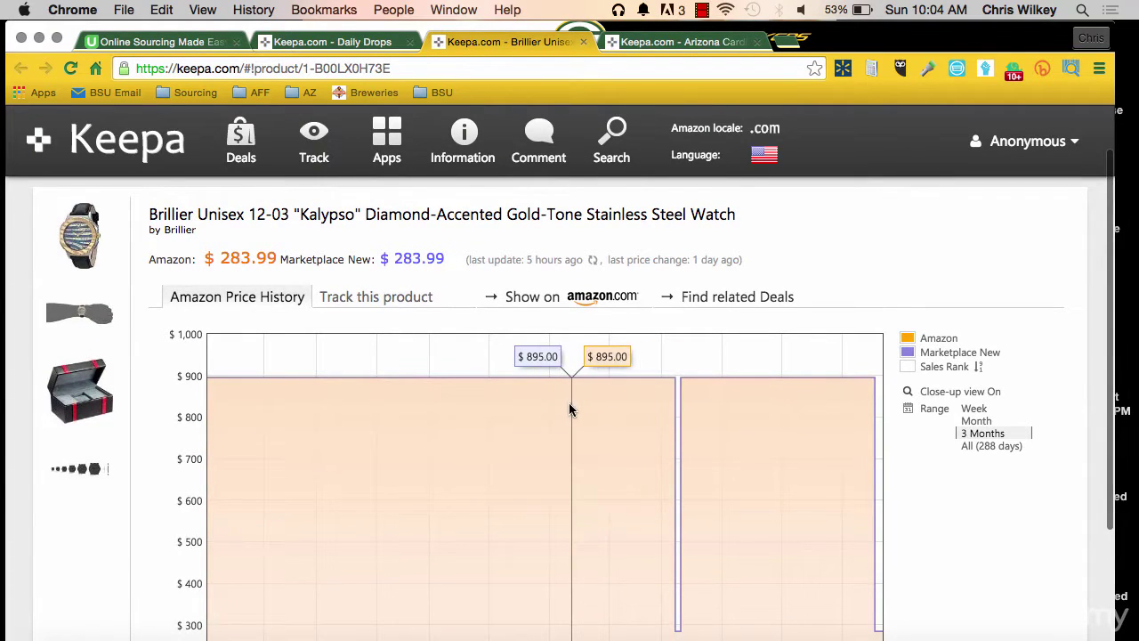
- Display the Brillier Unisex 12-03 watch's Keepa price history over the full 288-day range
scroll(620, 401, down, 1)
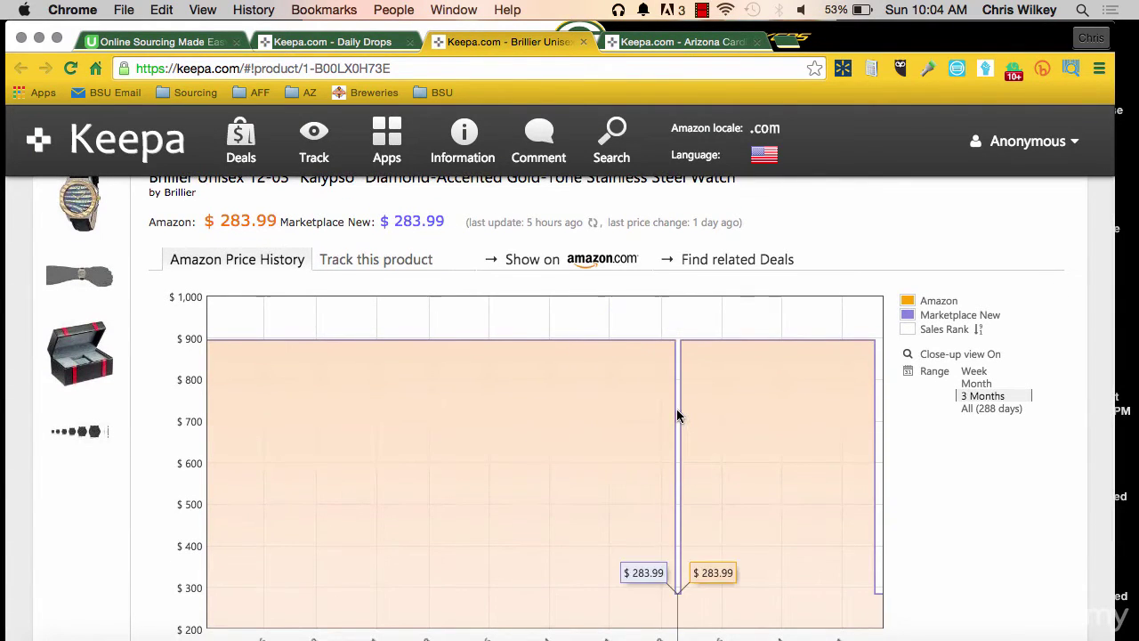
click(994, 409)
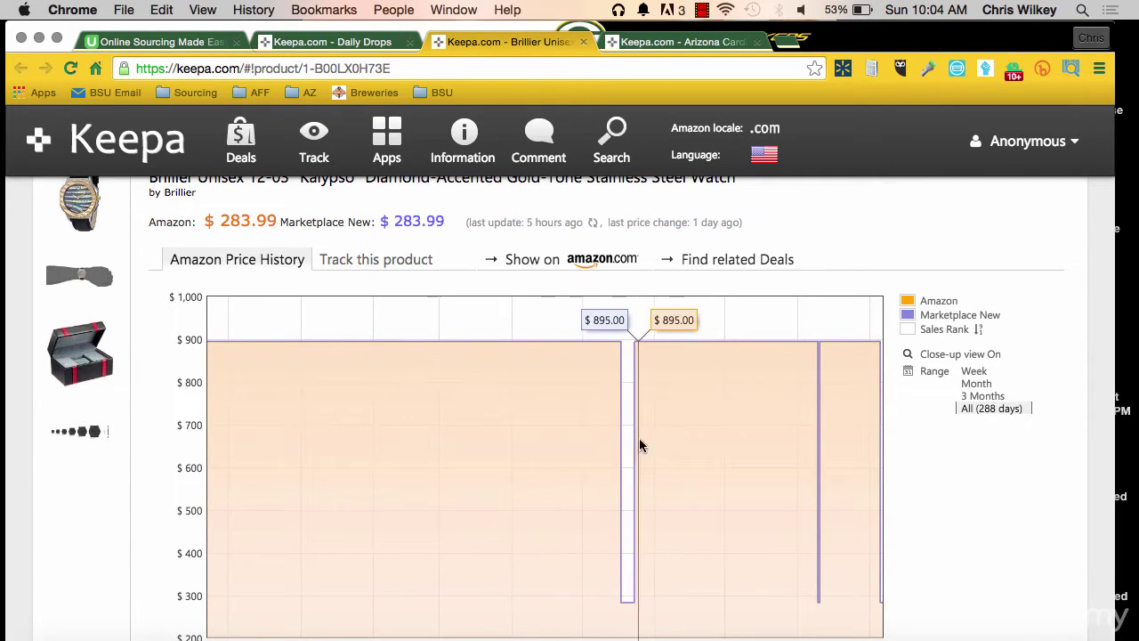
scroll(709, 444, up, 1)
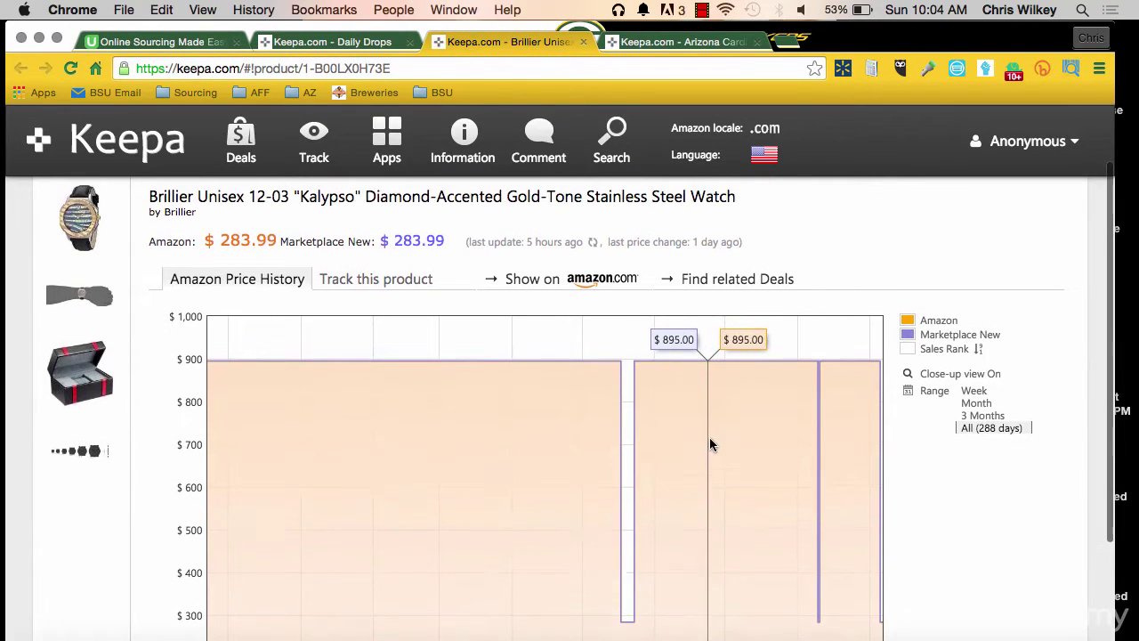
- Open the Brillier watch's Amazon listing from Keepa and review its price, related products and Best Sellers Rank
click(562, 289)
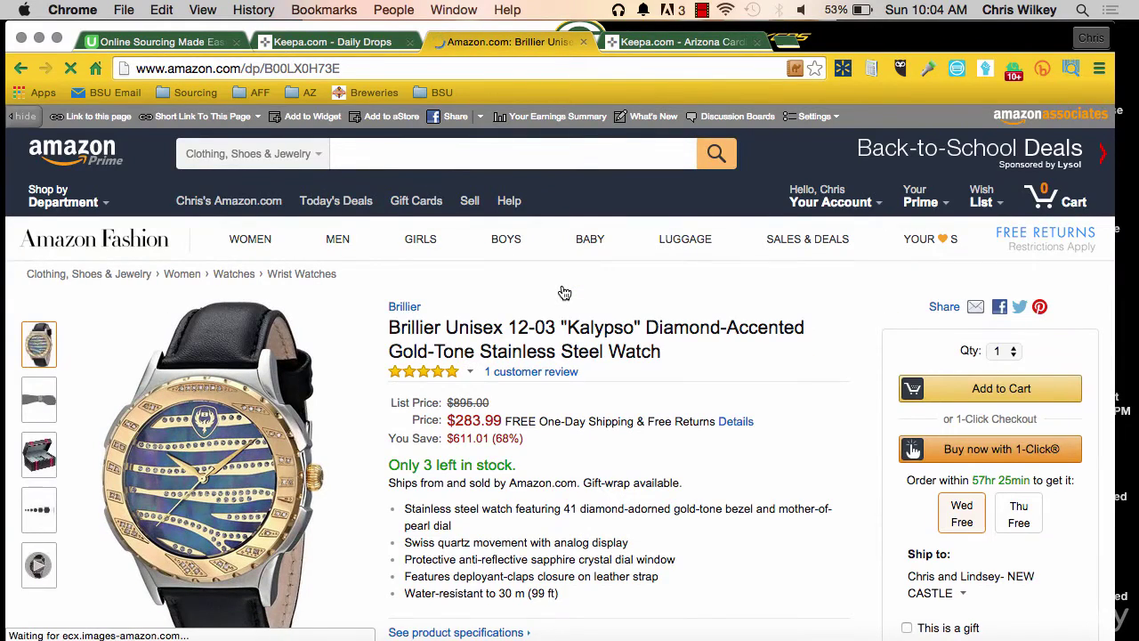
scroll(564, 292, down, 5)
scroll(564, 293, down, 15)
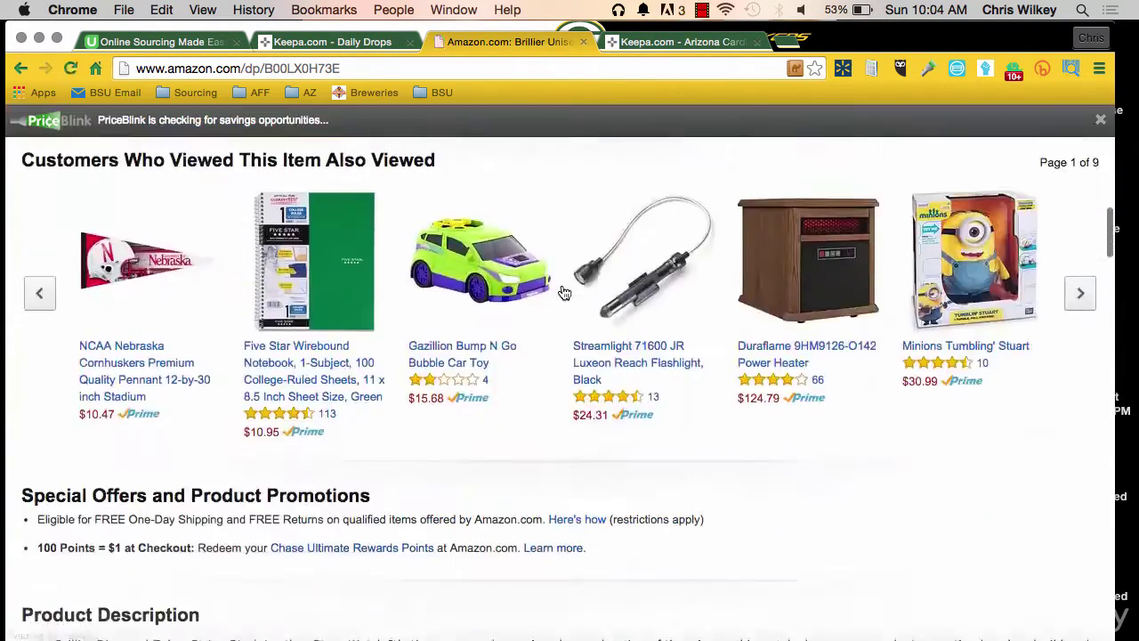
scroll(564, 293, up, 6)
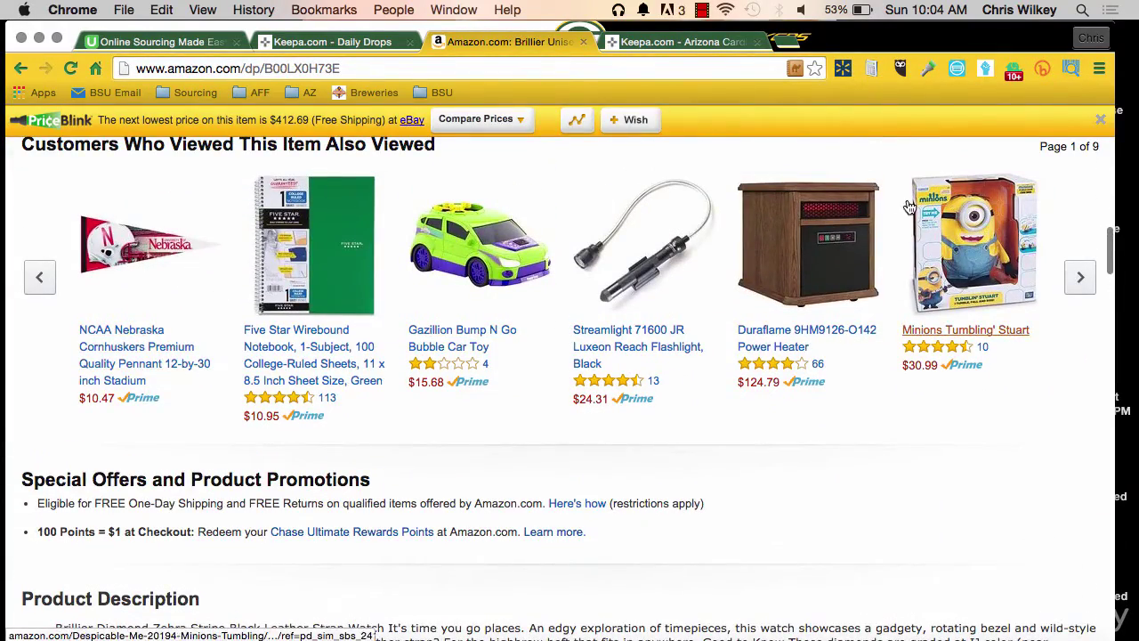
scroll(192, 256, up, 1)
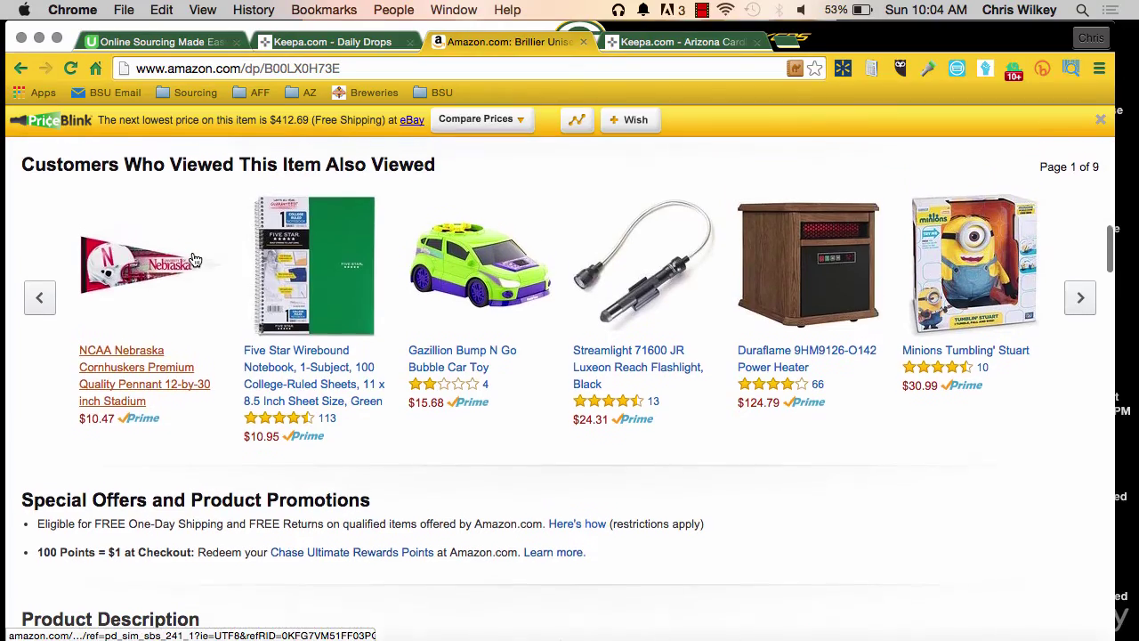
scroll(195, 259, down, 10)
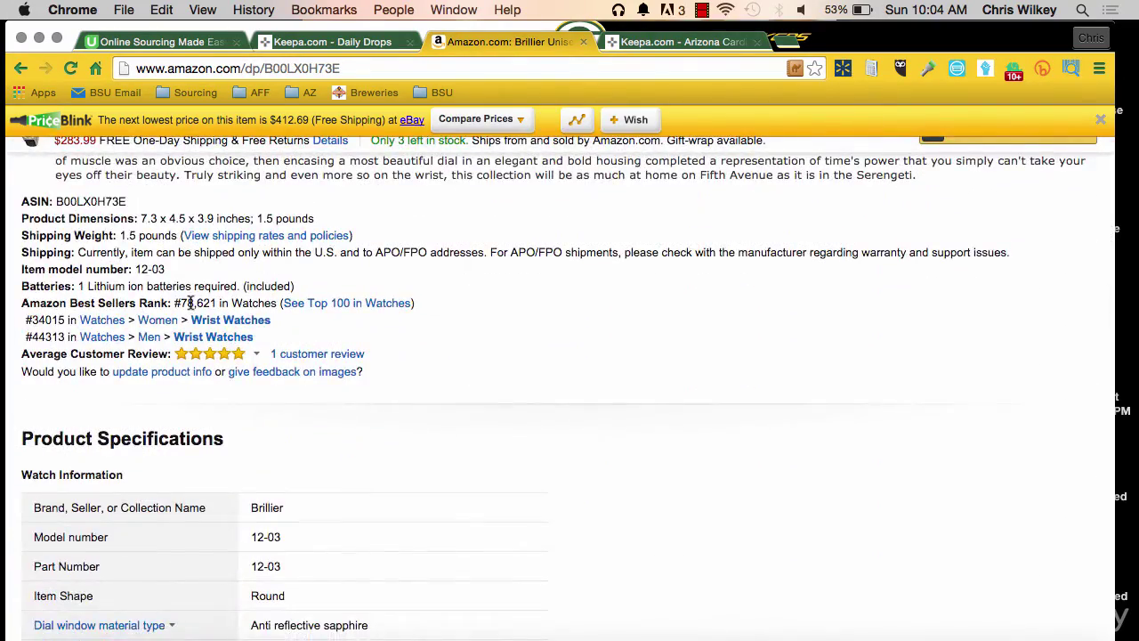
- View the watch's price chart in the camelcamelcamel extension and open its full product page on that site
scroll(190, 305, up, 15)
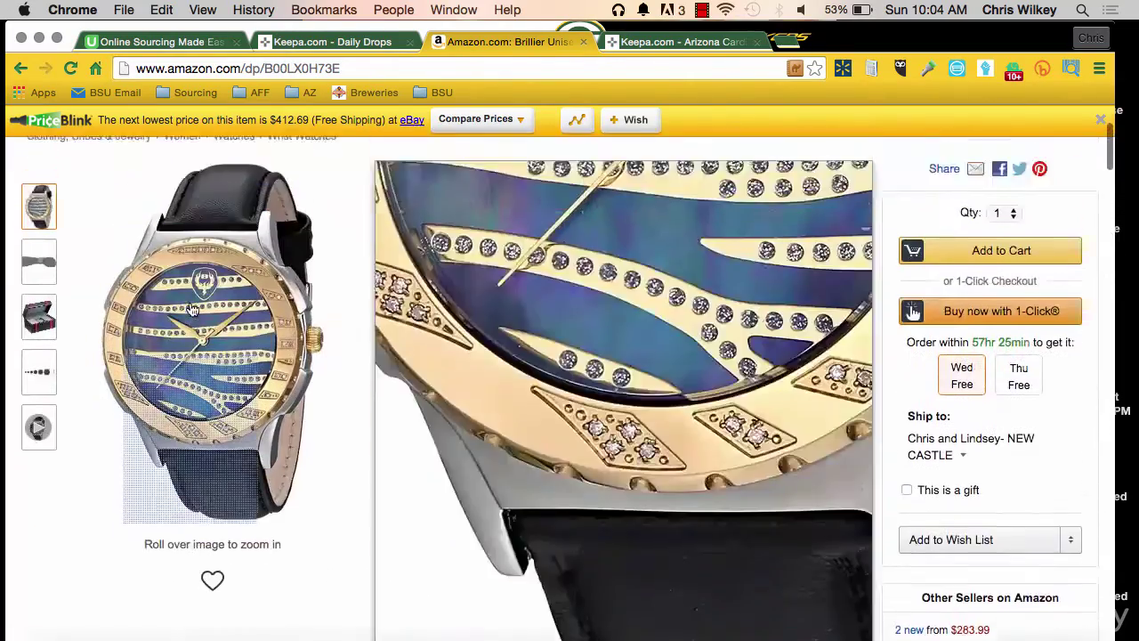
scroll(191, 307, up, 2)
click(794, 68)
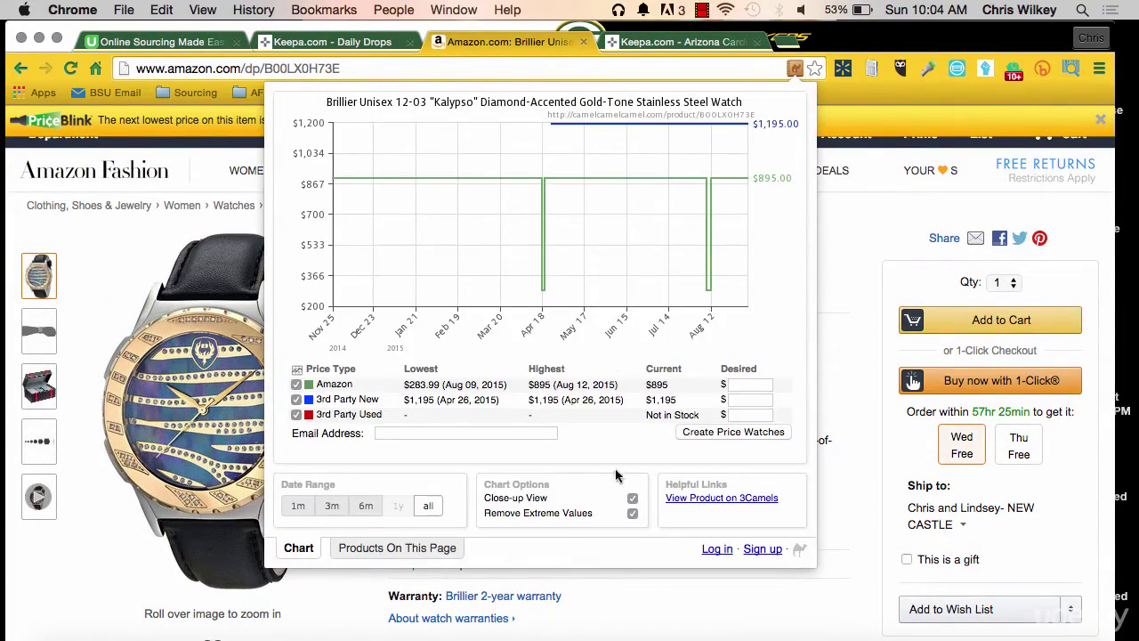
click(721, 499)
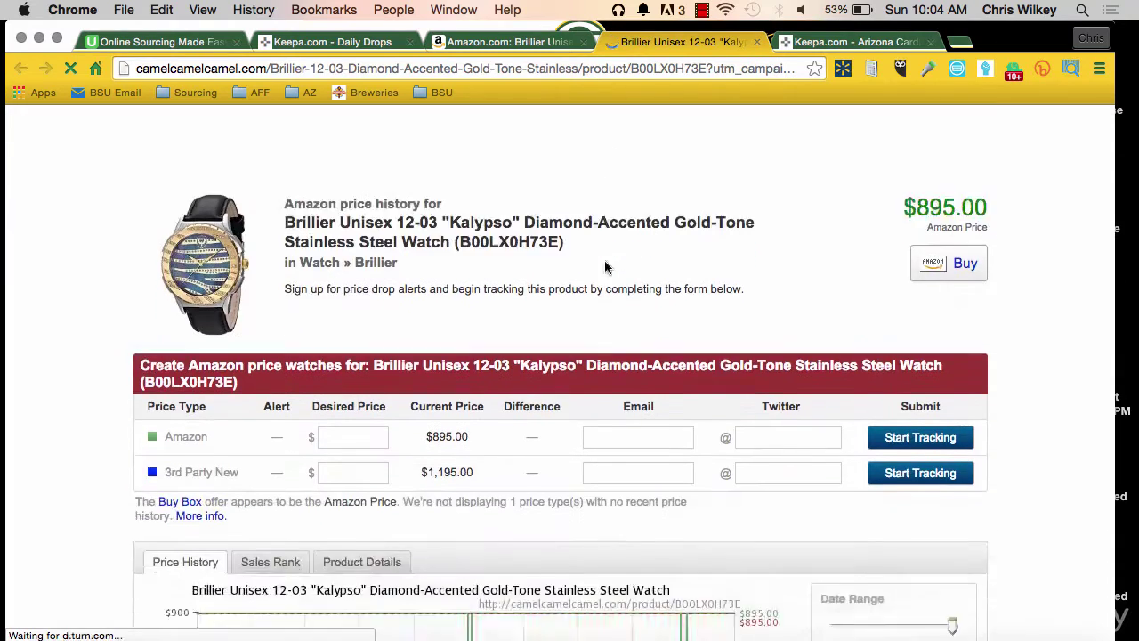
- Compare the watch's price history chart with its sales rank chart on camelcamelcamel to see how sales follow price drops
scroll(604, 262, down, 6)
scroll(496, 305, up, 2)
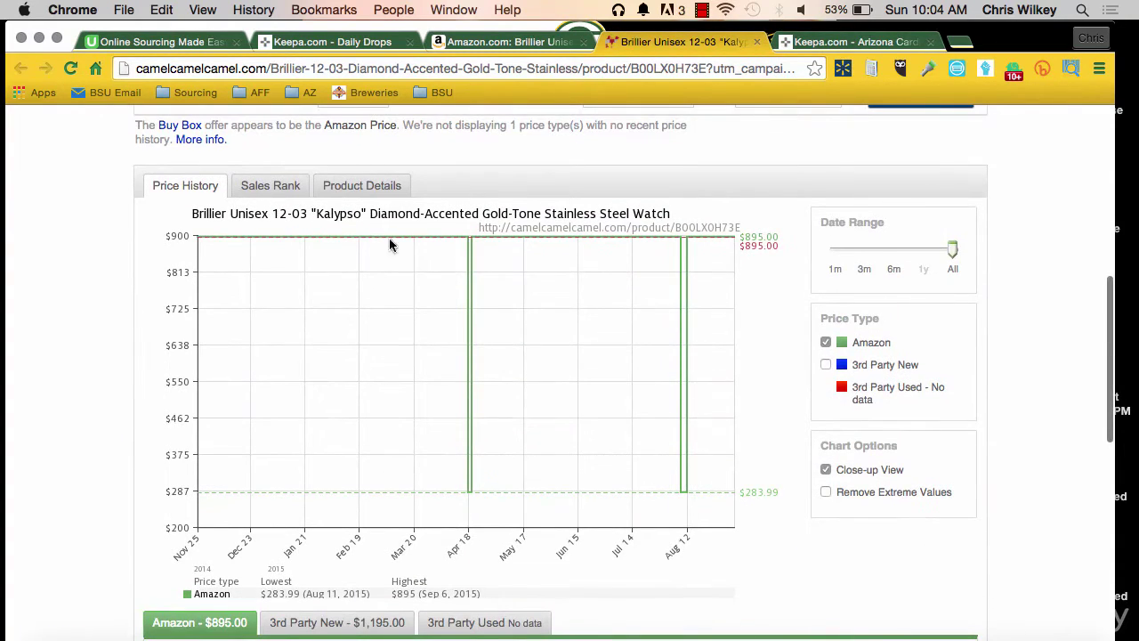
click(278, 187)
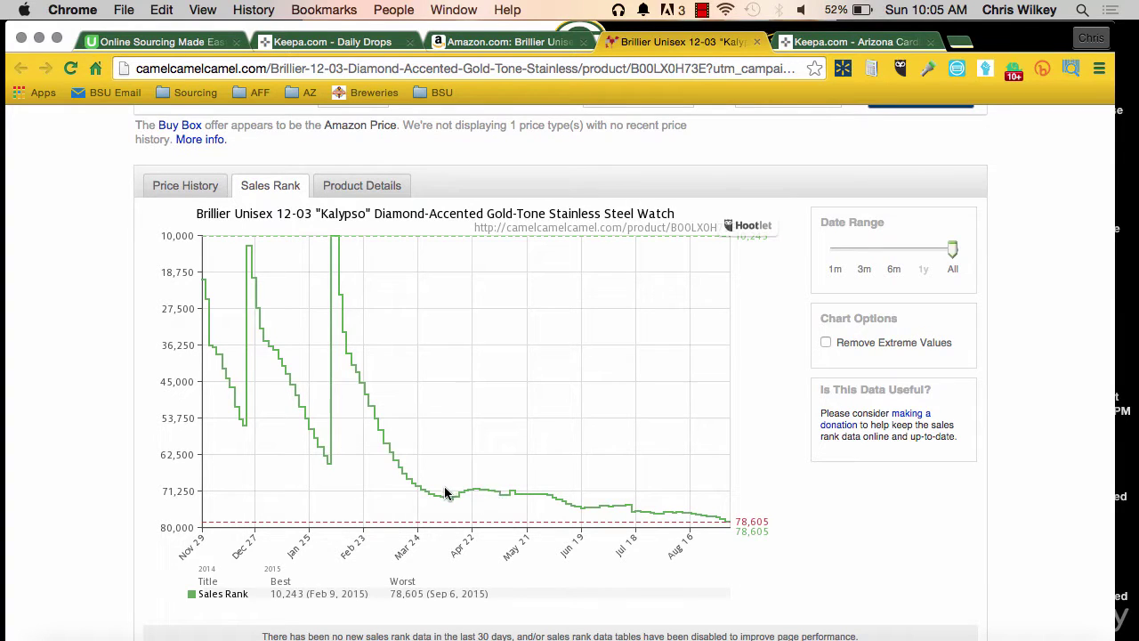
click(182, 186)
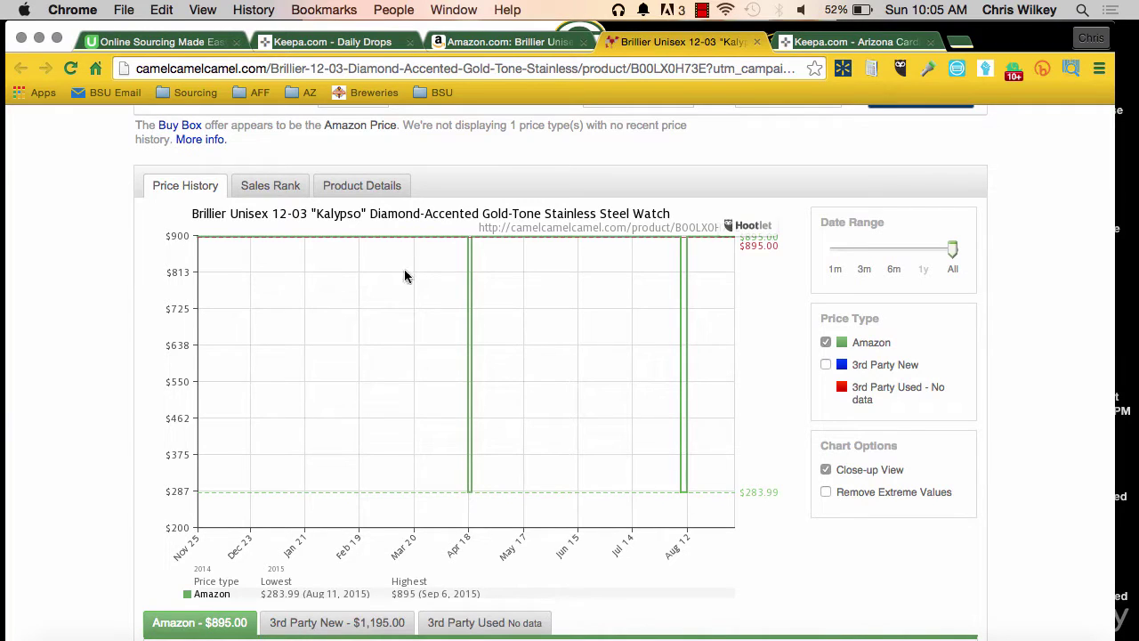
click(264, 185)
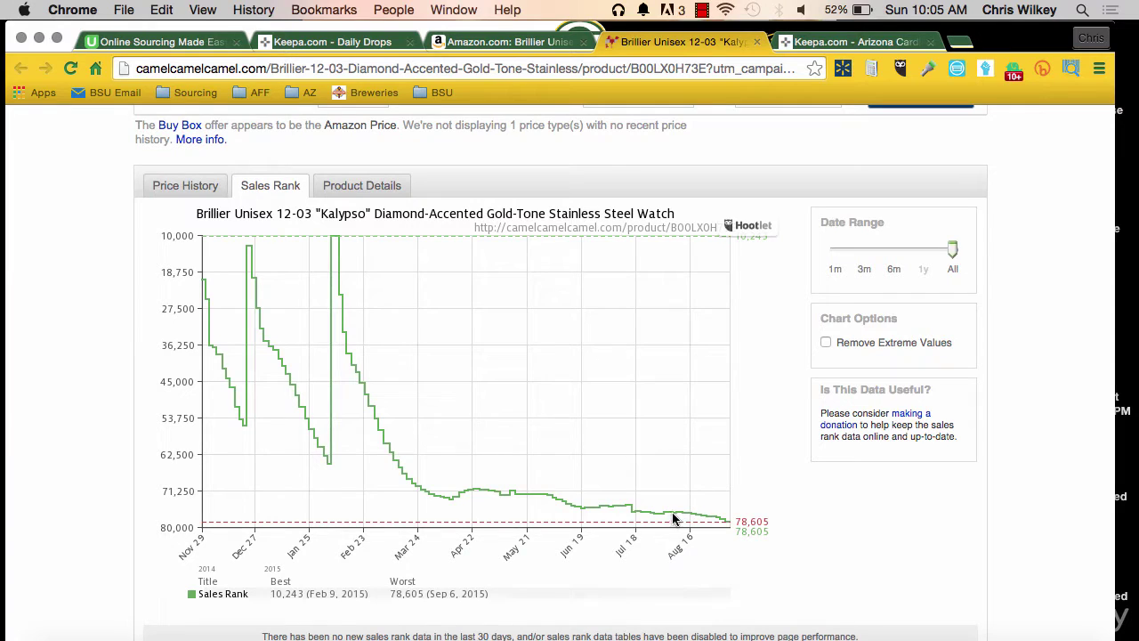
- Return to the Brillier watch's Amazon listing and open its Fulfillment by Amazon Revenue Calculator
scroll(447, 349, up, 5)
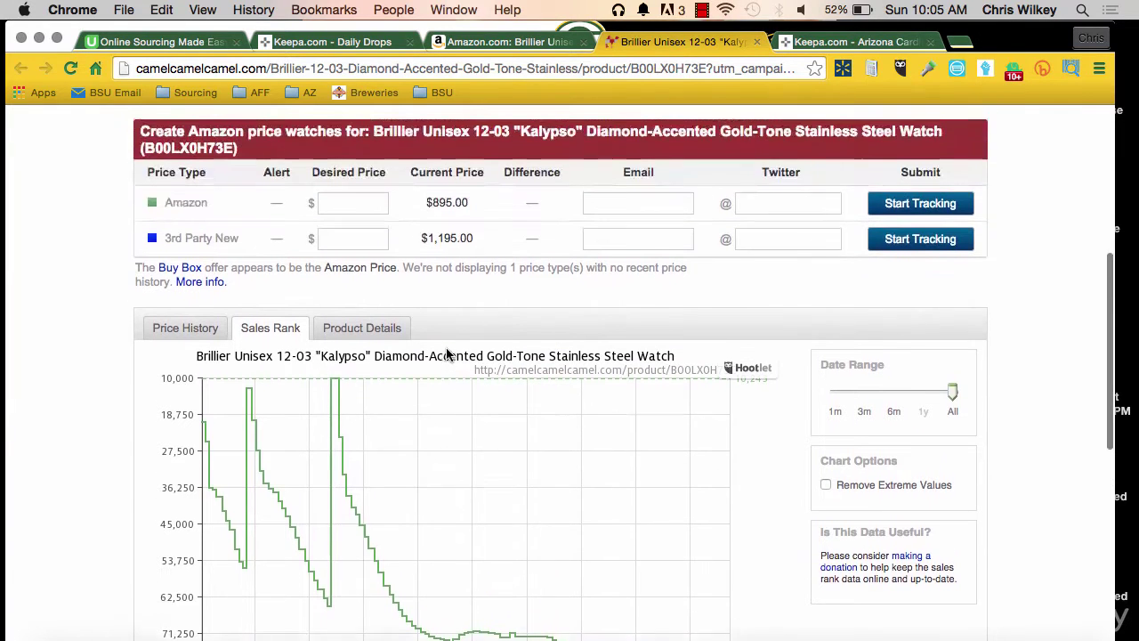
click(507, 42)
scroll(671, 333, down, 1)
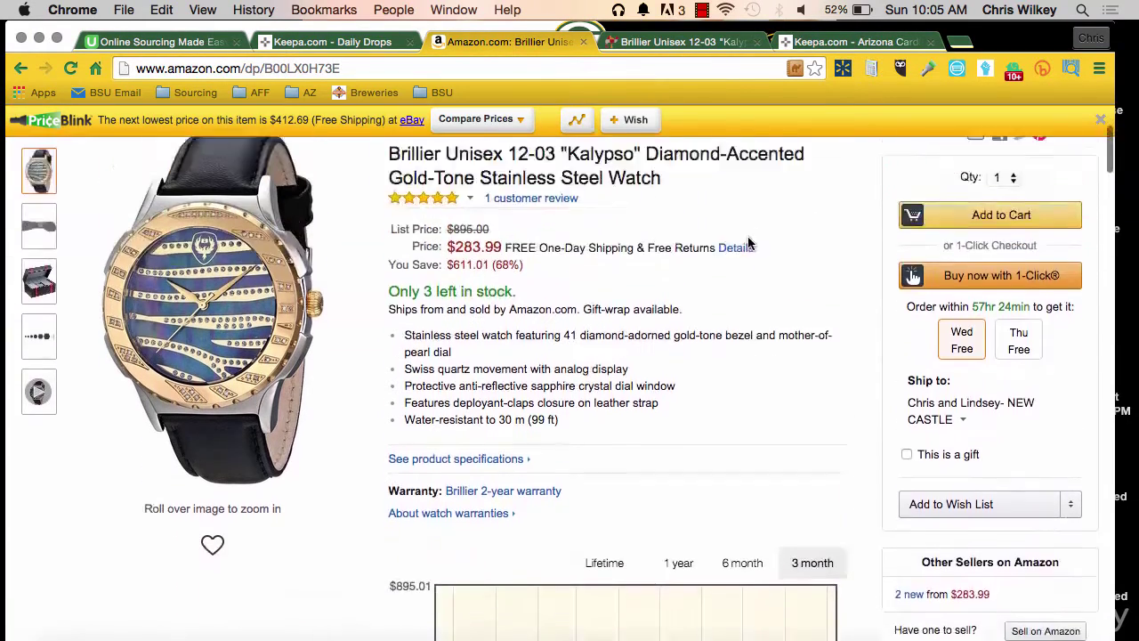
key(super+r)
click(871, 71)
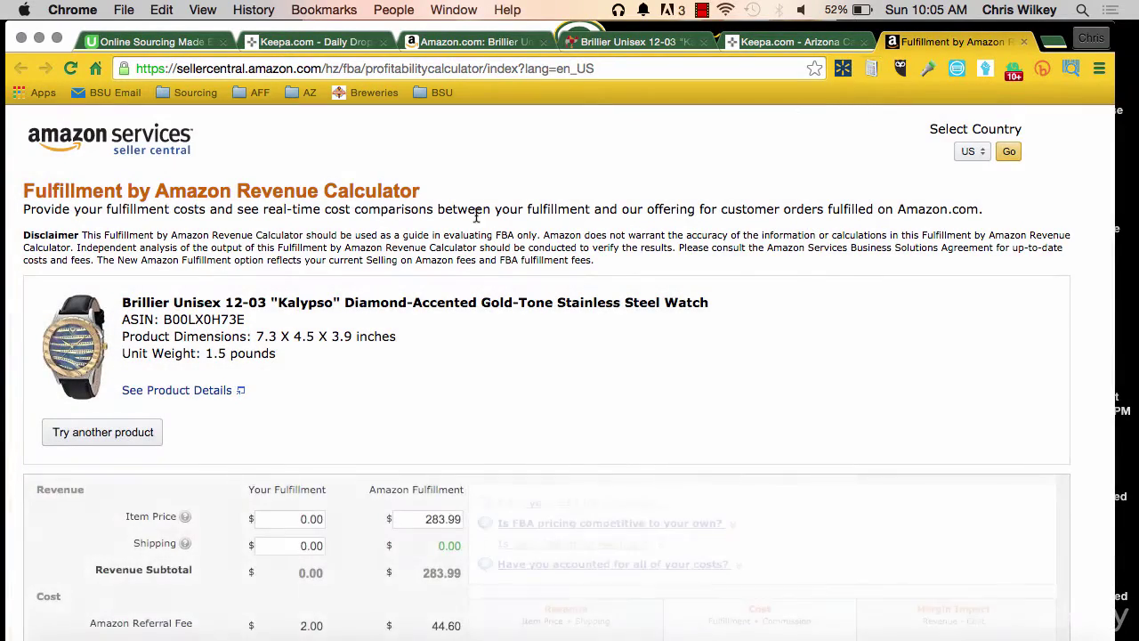
scroll(476, 216, down, 2)
scroll(476, 217, down, 2)
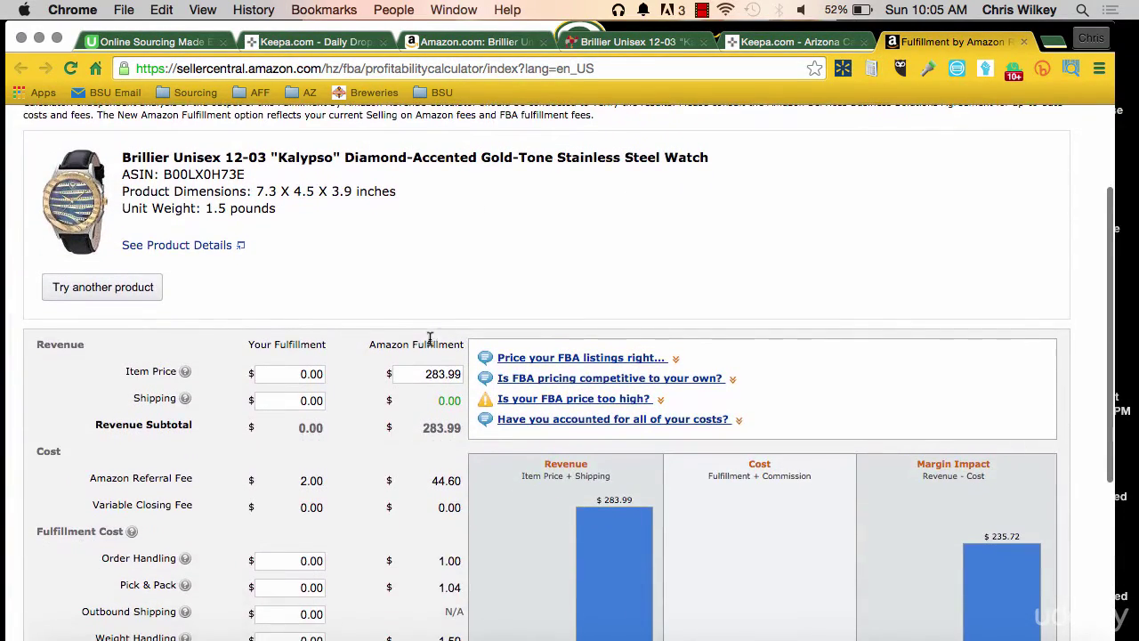
- Recheck the watch's pricing on its camelcamelcamel page and in the price charts on its Amazon listing
click(634, 44)
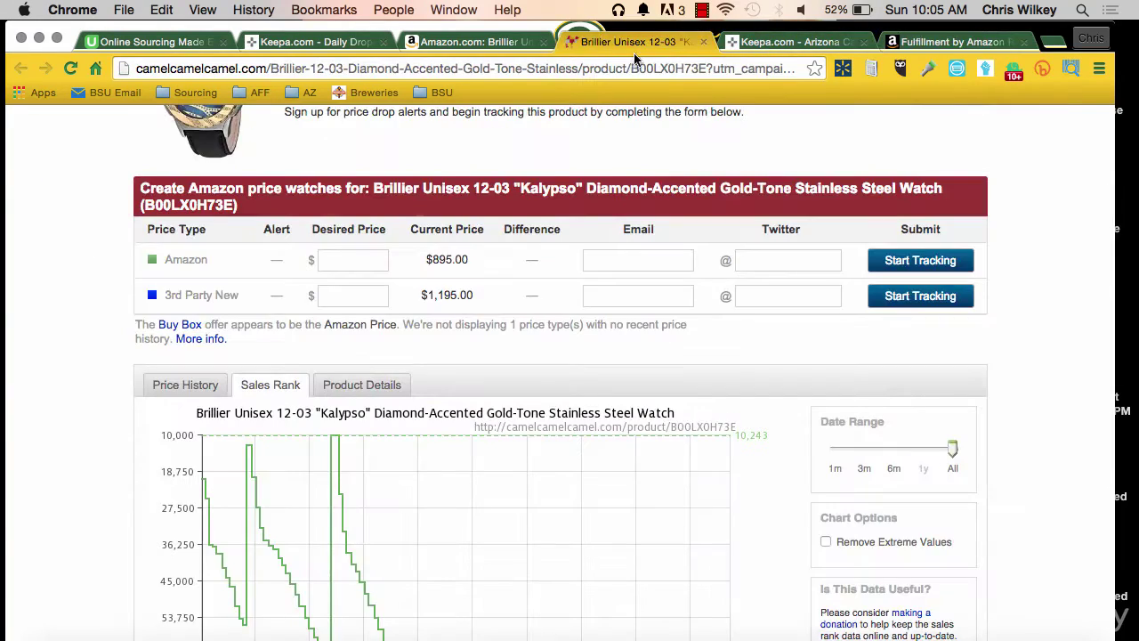
click(461, 41)
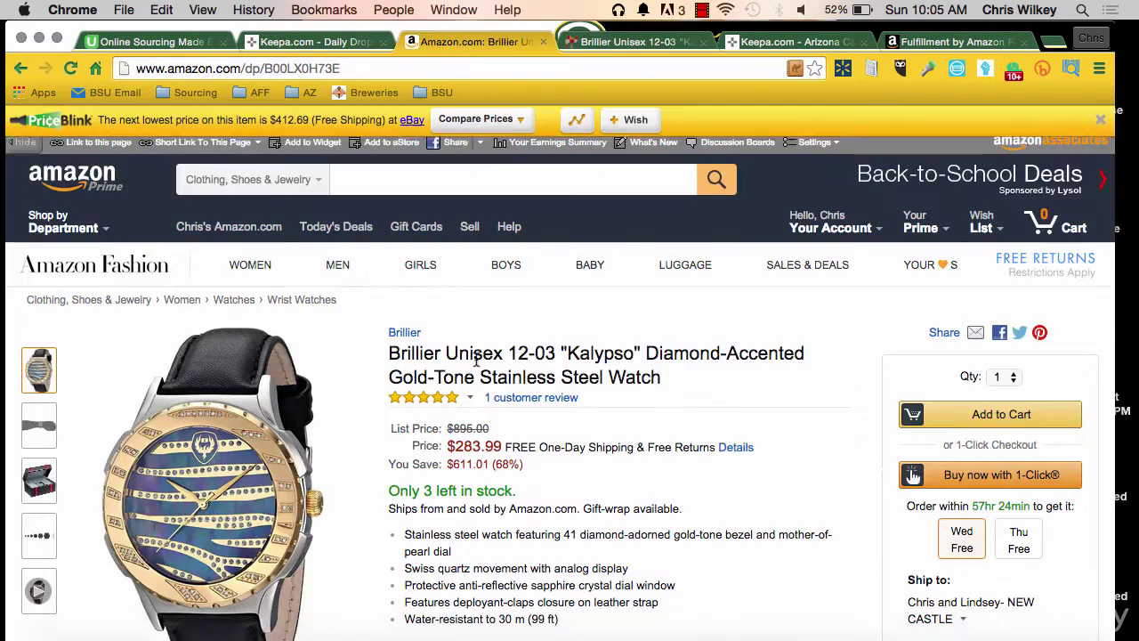
scroll(463, 383, down, 2)
scroll(437, 407, up, 5)
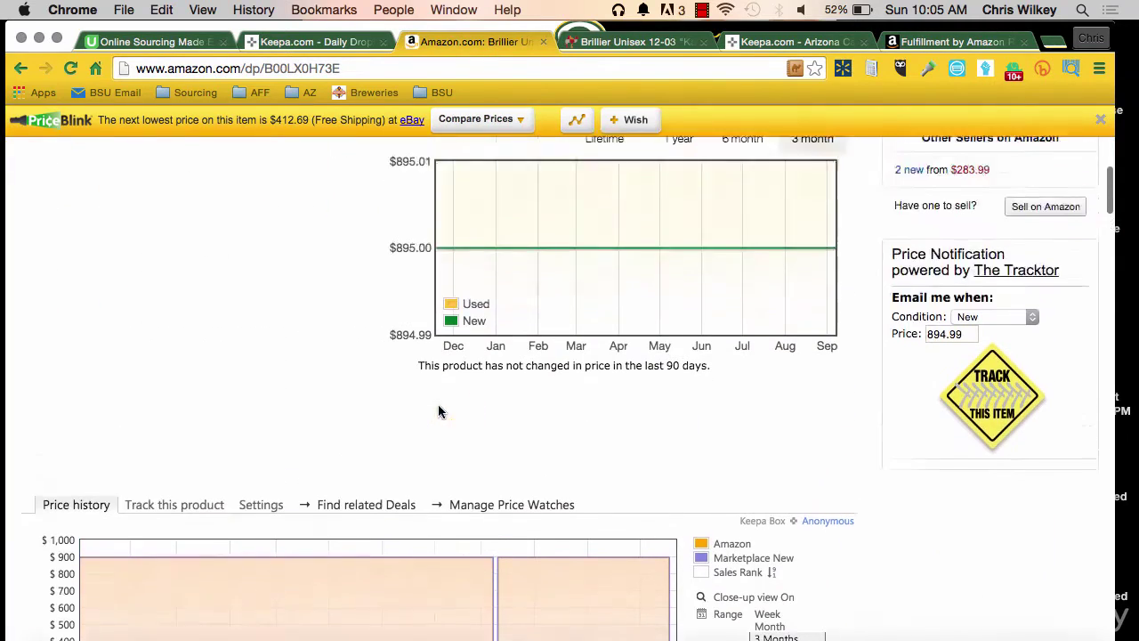
- Calculate the watch's FBA fees with an Amazon Fulfillment item price of 895 and review the costs and margin impact
click(953, 41)
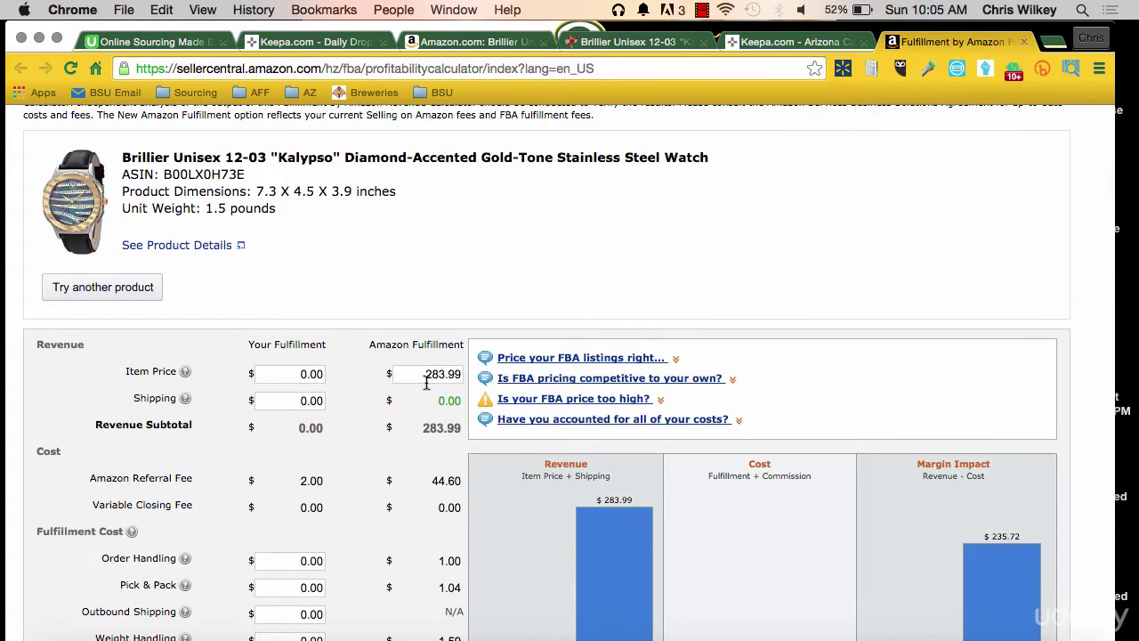
text(895)
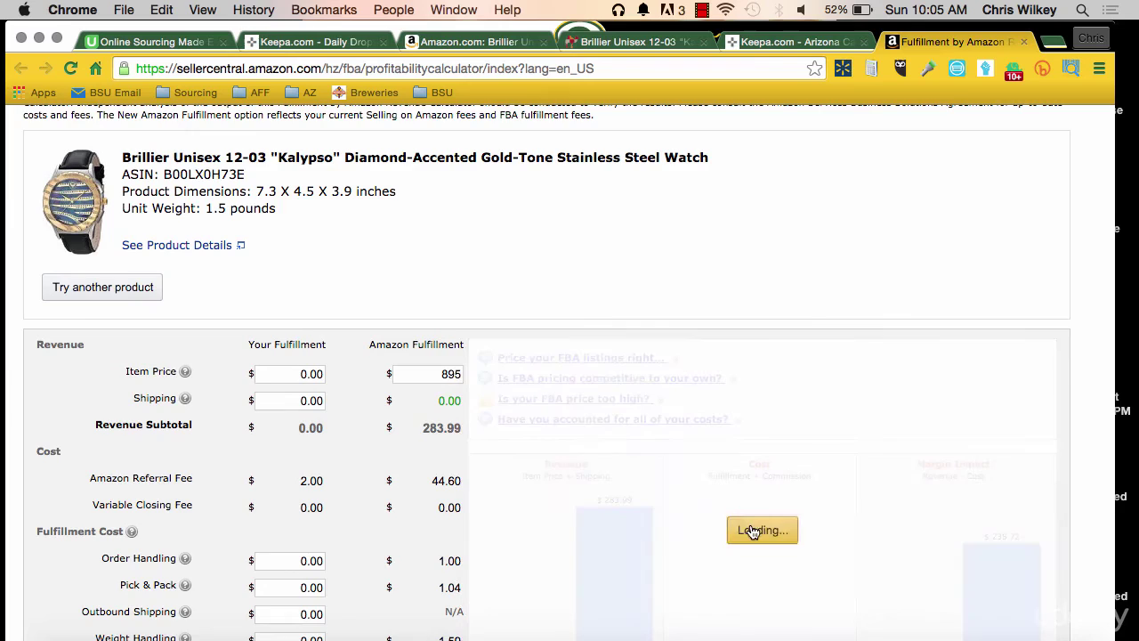
scroll(789, 237, down, 5)
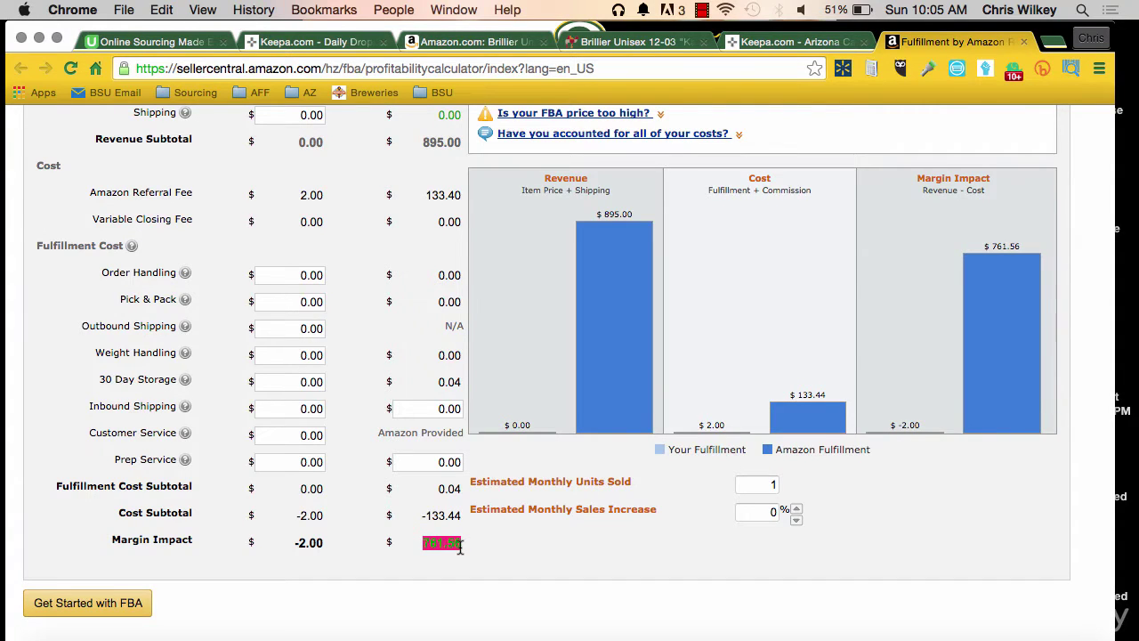
scroll(274, 532, up, 1)
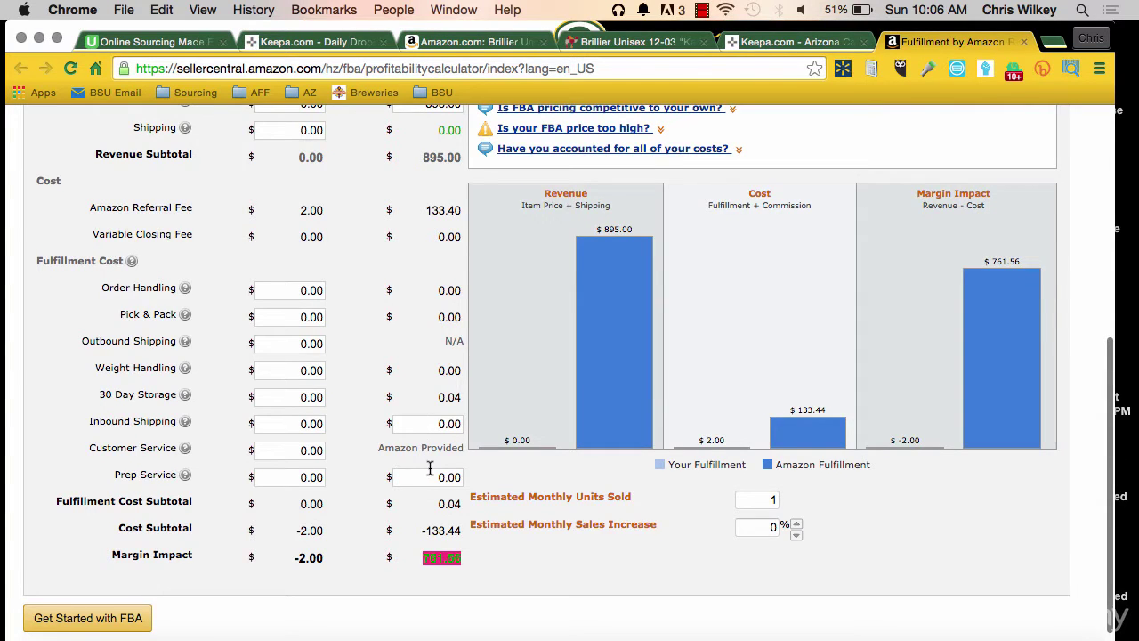
scroll(430, 468, up, 5)
scroll(430, 468, down, 5)
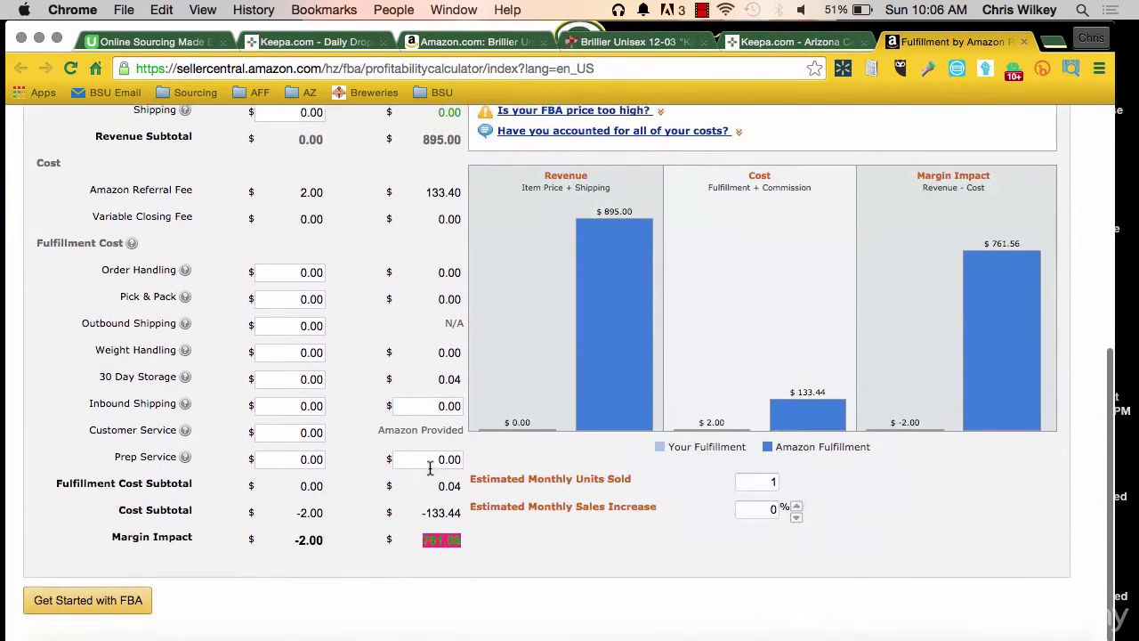
scroll(430, 468, up, 8)
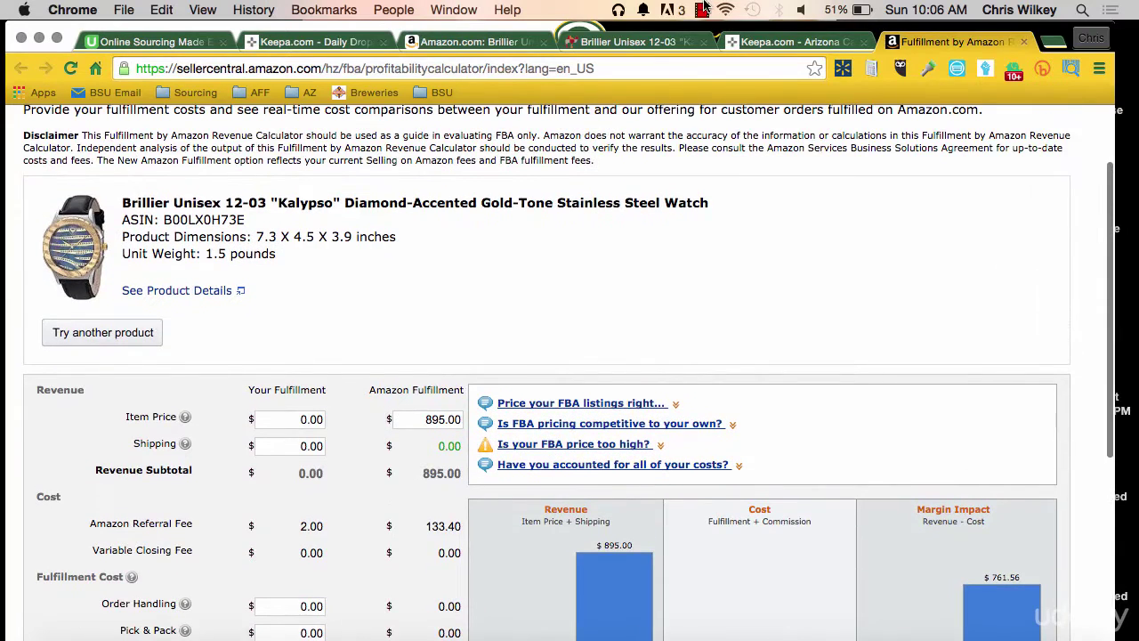
- Close the watch's Amazon, camelcamelcamel and revenue calculator pages and the Arizona Cardinals product page, returning to Keepa's Daily Drops
click(645, 44)
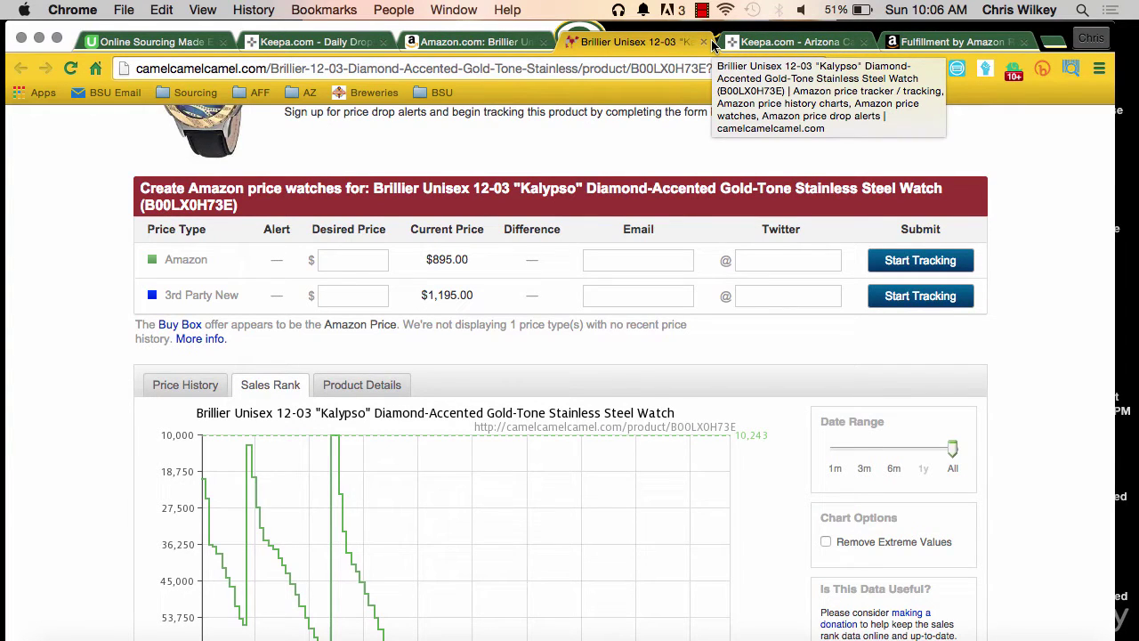
click(503, 42)
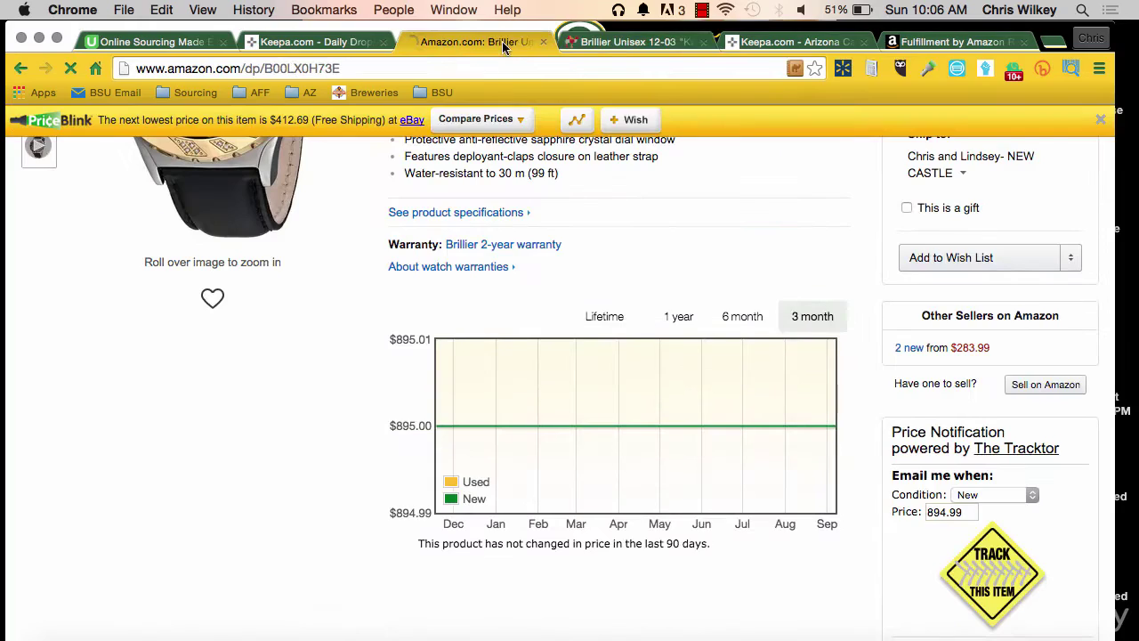
click(540, 42)
click(540, 42)
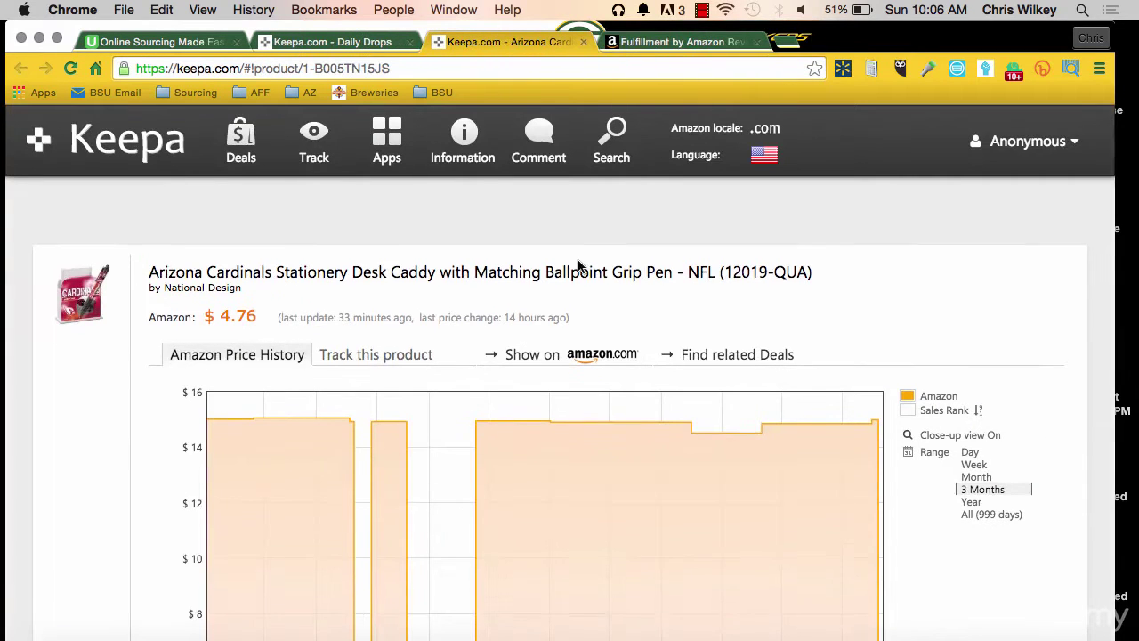
scroll(504, 448, down, 3)
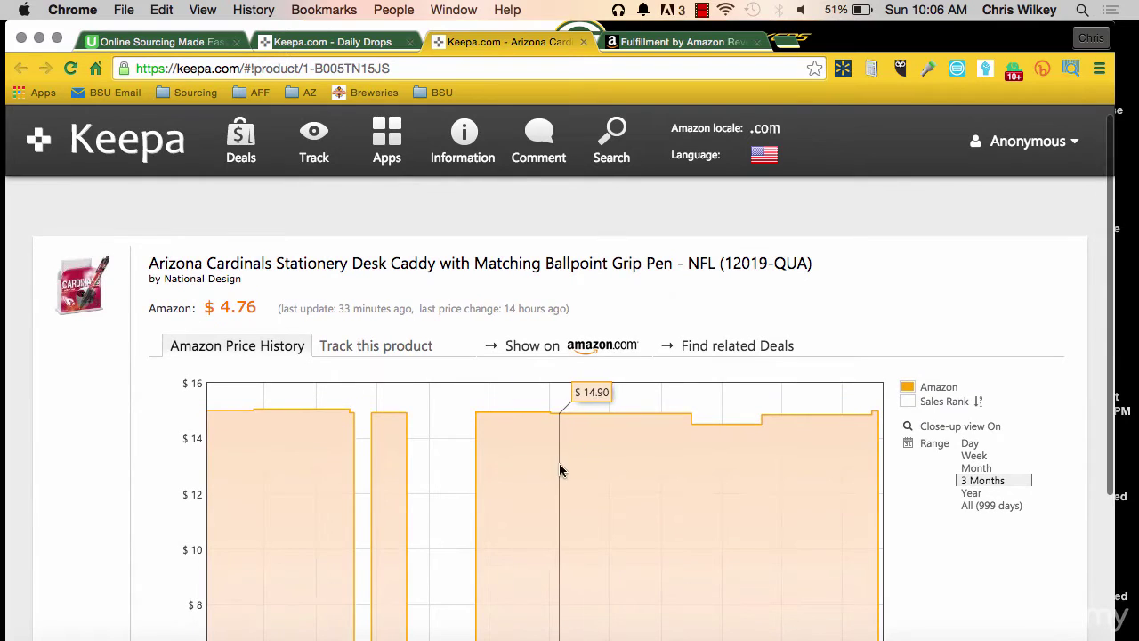
click(583, 42)
click(583, 42)
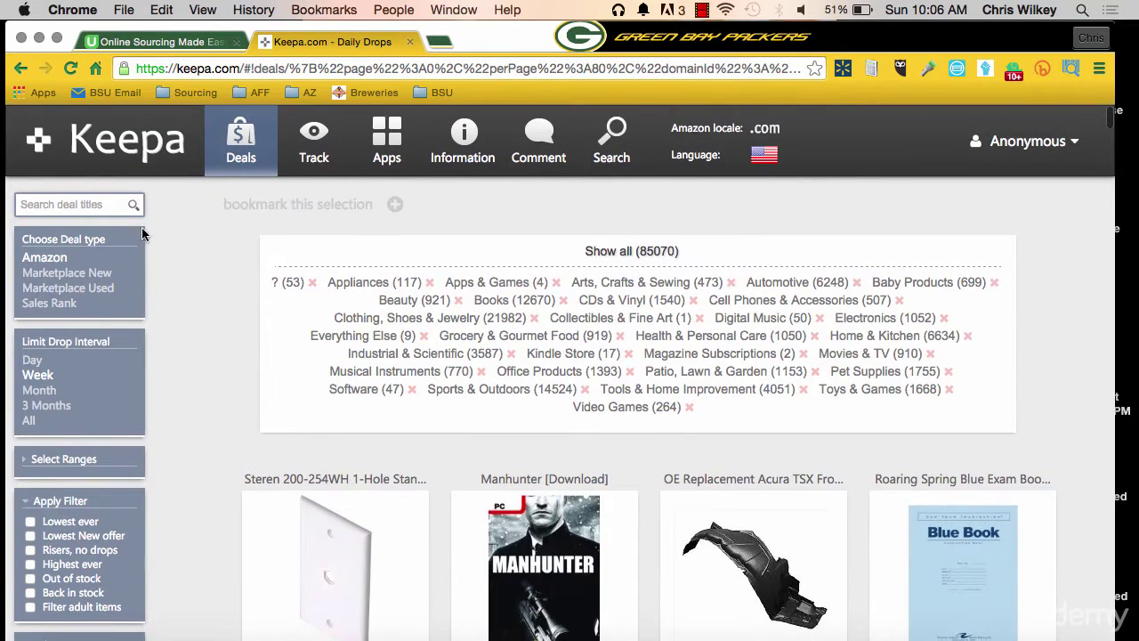
- Switch the deal type to Marketplace New and browse the weekly price drops
click(100, 272)
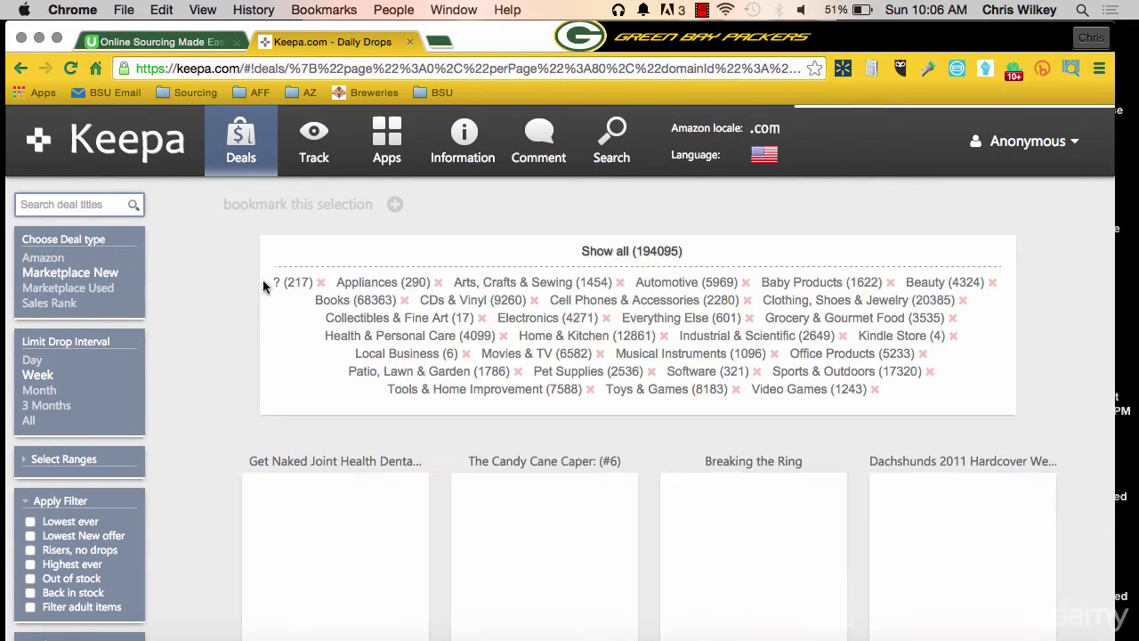
scroll(262, 286, down, 3)
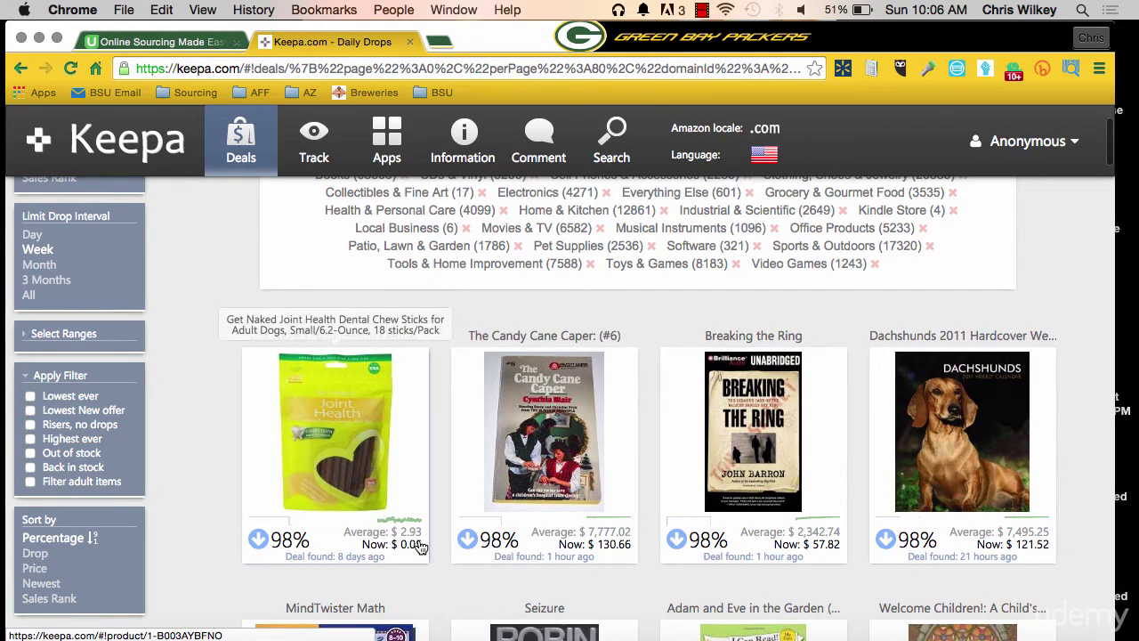
scroll(447, 549, down, 7)
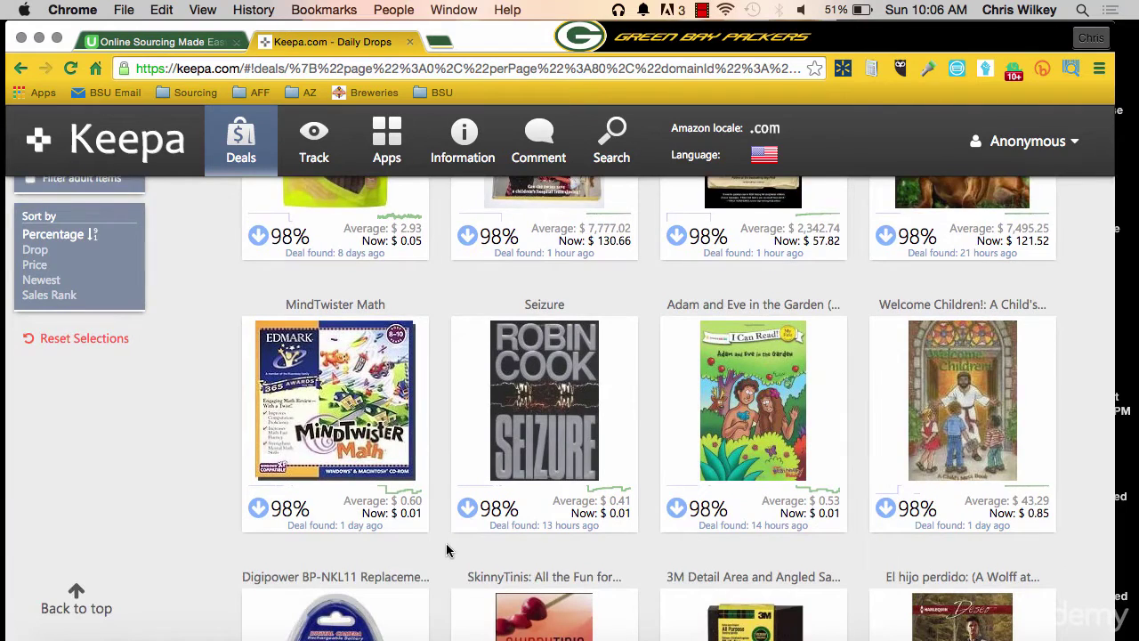
scroll(447, 549, down, 7)
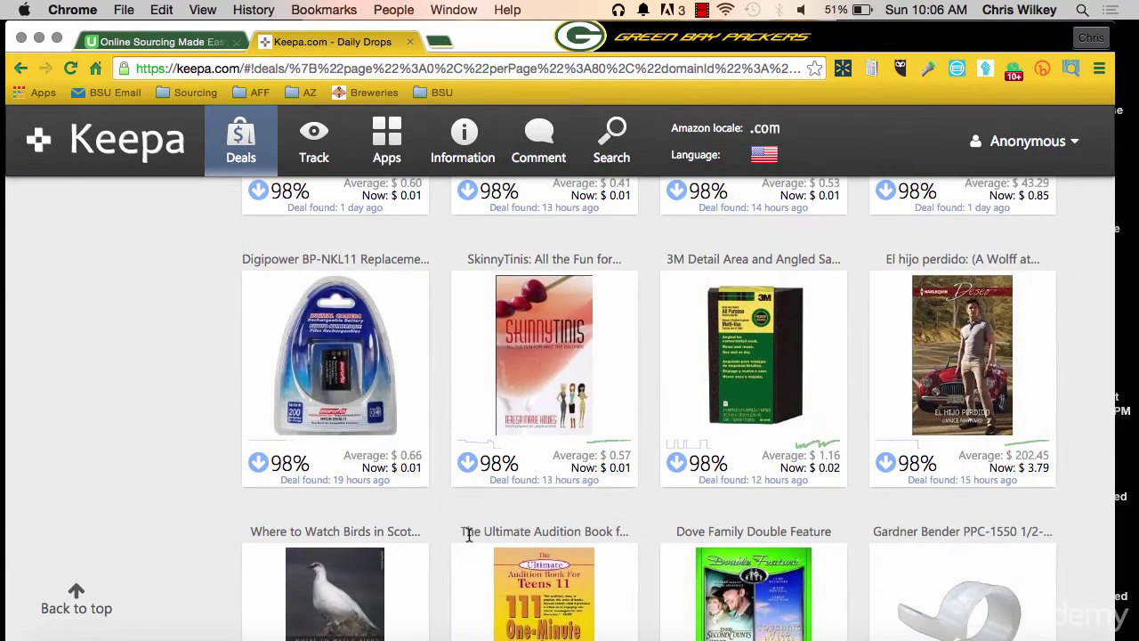
scroll(463, 470, up, 1)
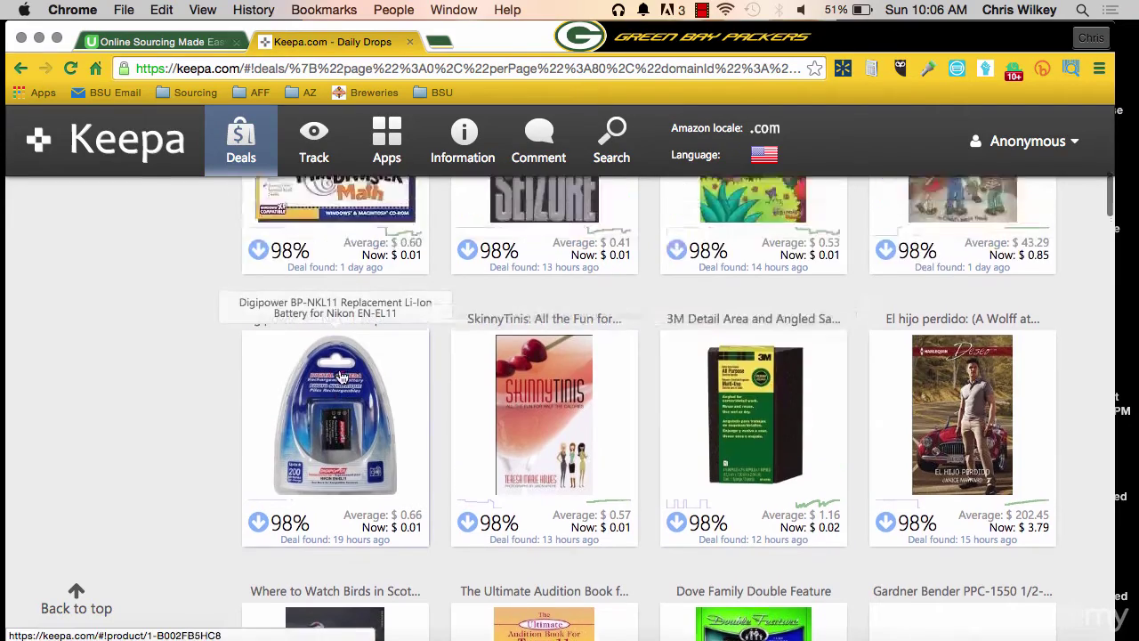
scroll(342, 377, up, 3)
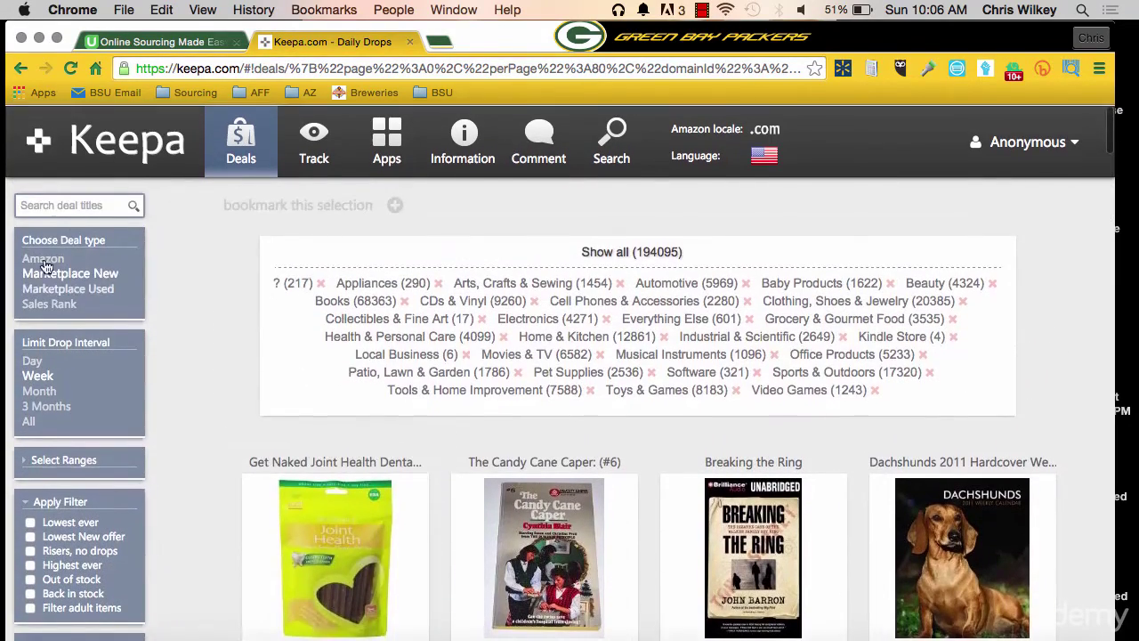
- Set the deal type to Amazon, filter the deals to Lowest ever and browse the discounted products
click(35, 258)
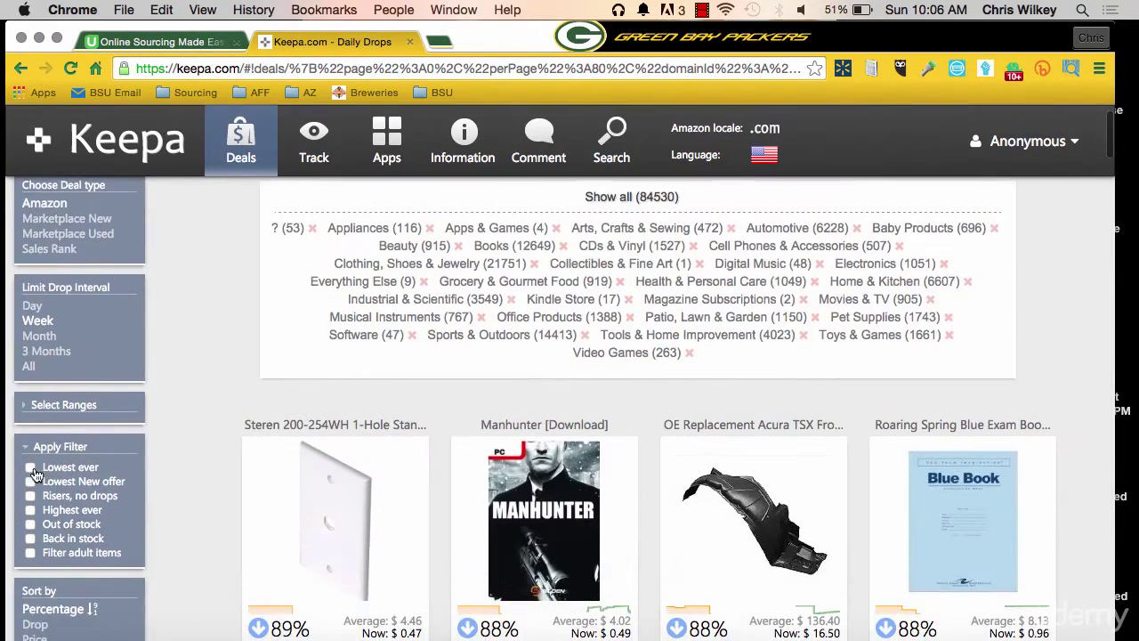
click(29, 468)
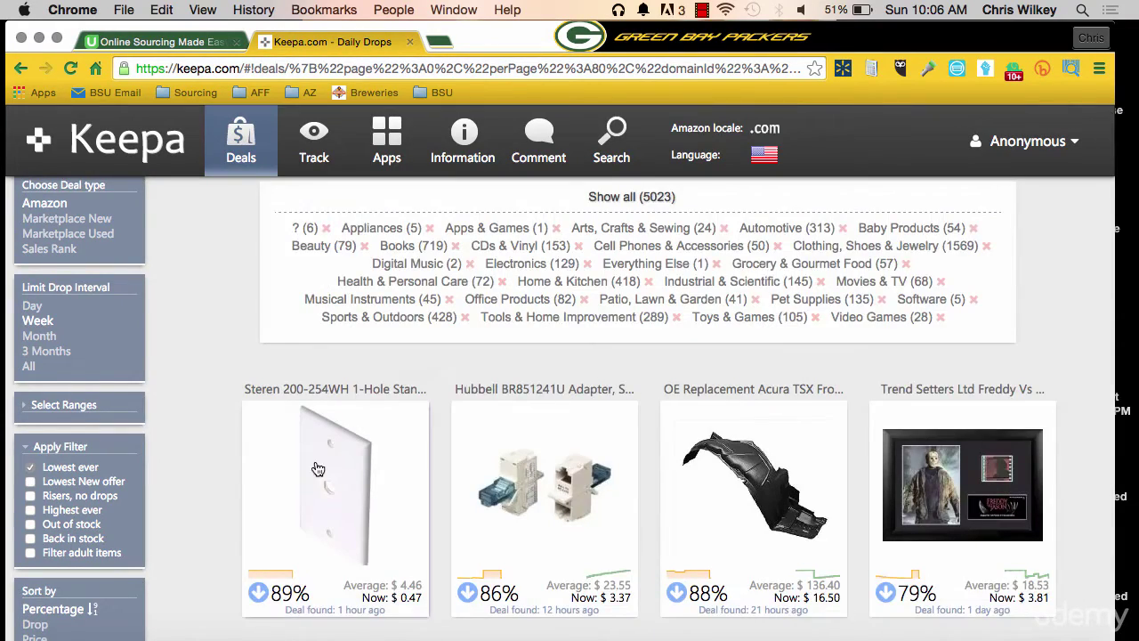
scroll(317, 469, down, 3)
scroll(318, 469, down, 5)
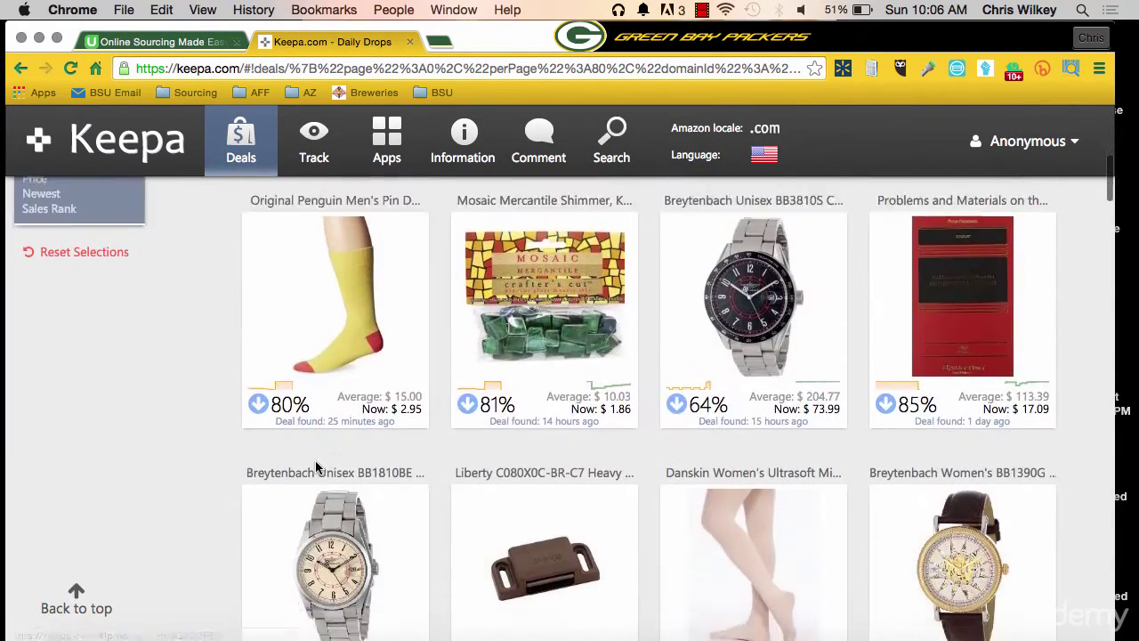
scroll(317, 469, down, 5)
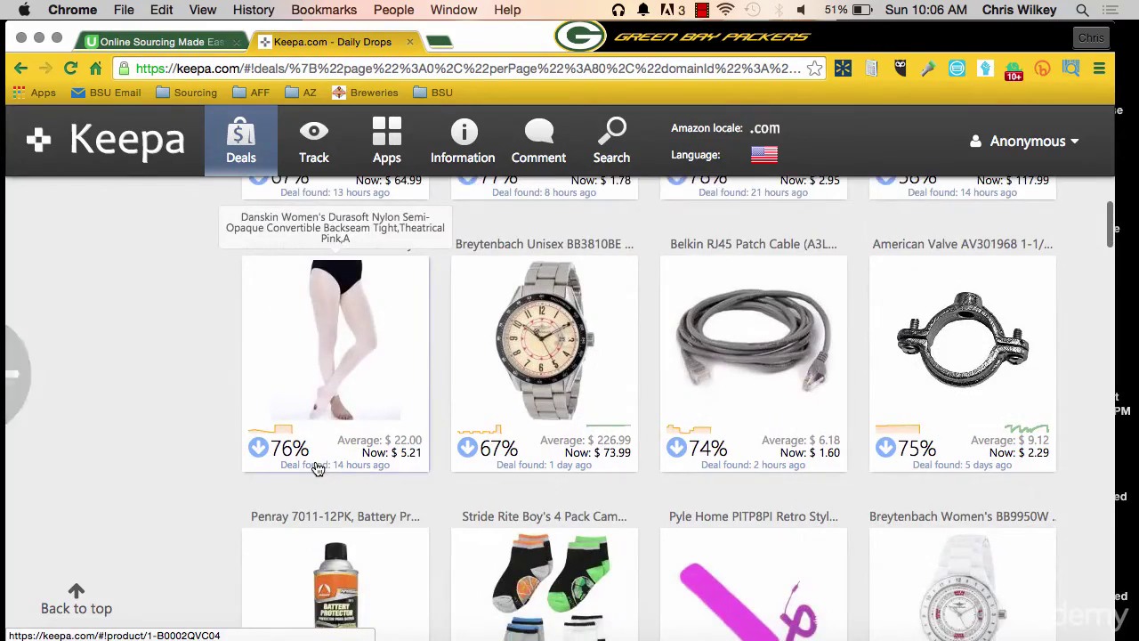
scroll(318, 469, down, 10)
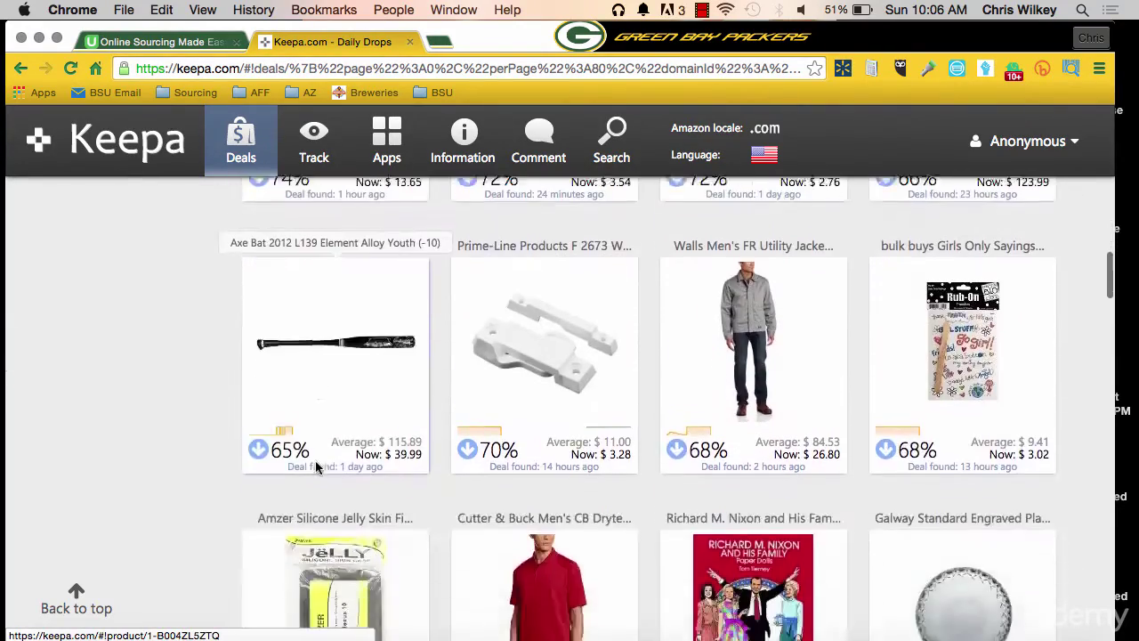
scroll(317, 469, up, 3)
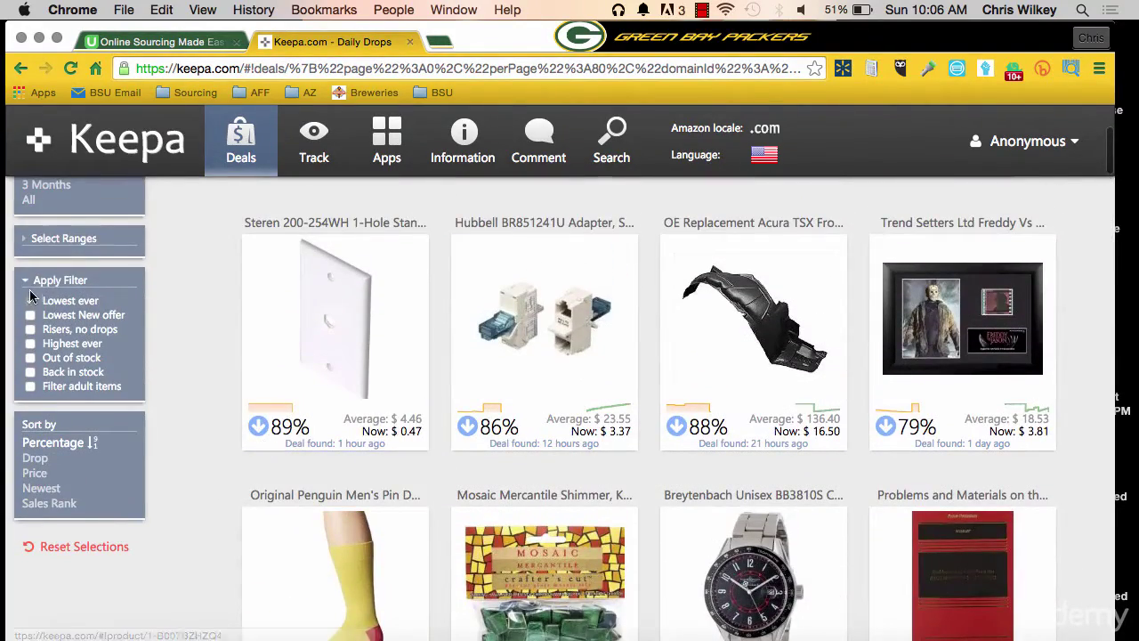
- Replace the Lowest ever filter with the Out of stock filter on the weekly Amazon deals
click(33, 303)
click(31, 447)
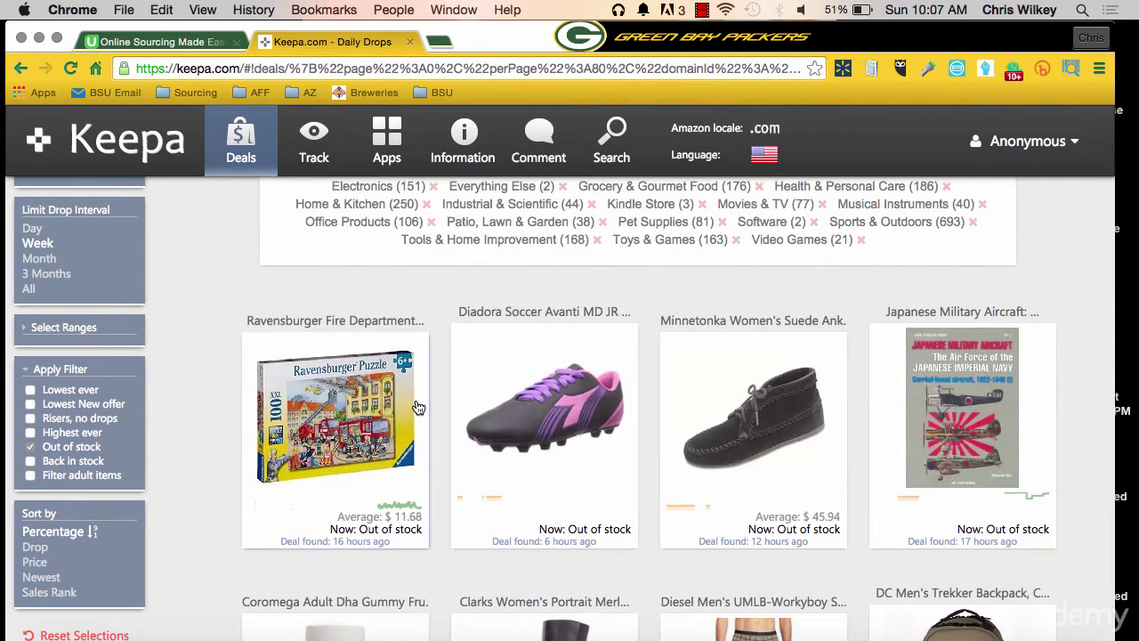
scroll(409, 396, down, 1)
- Open the Ravensburger Fire Department puzzle and Diadora soccer shoe deals in new tabs and examine the puzzle's price history
right_click(394, 398)
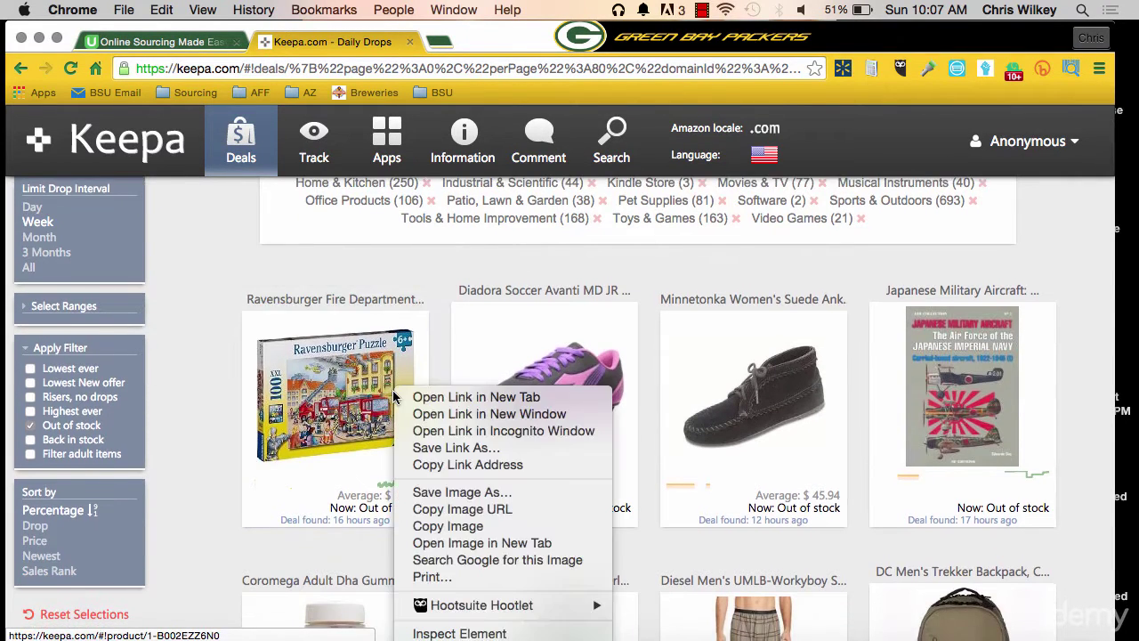
click(418, 397)
right_click(552, 383)
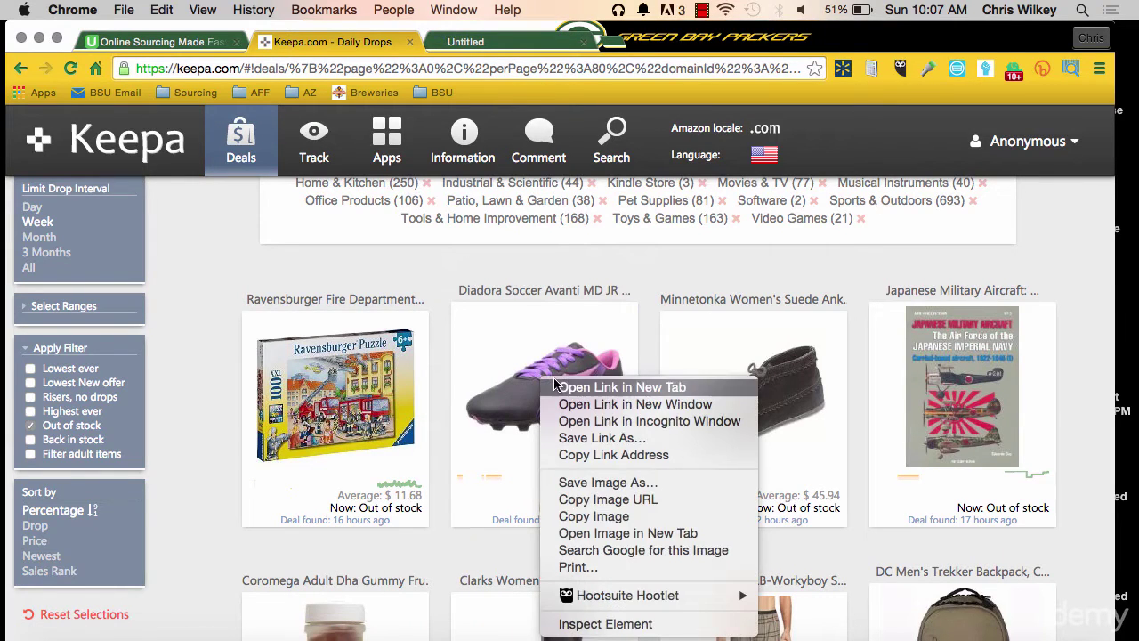
click(561, 387)
click(504, 38)
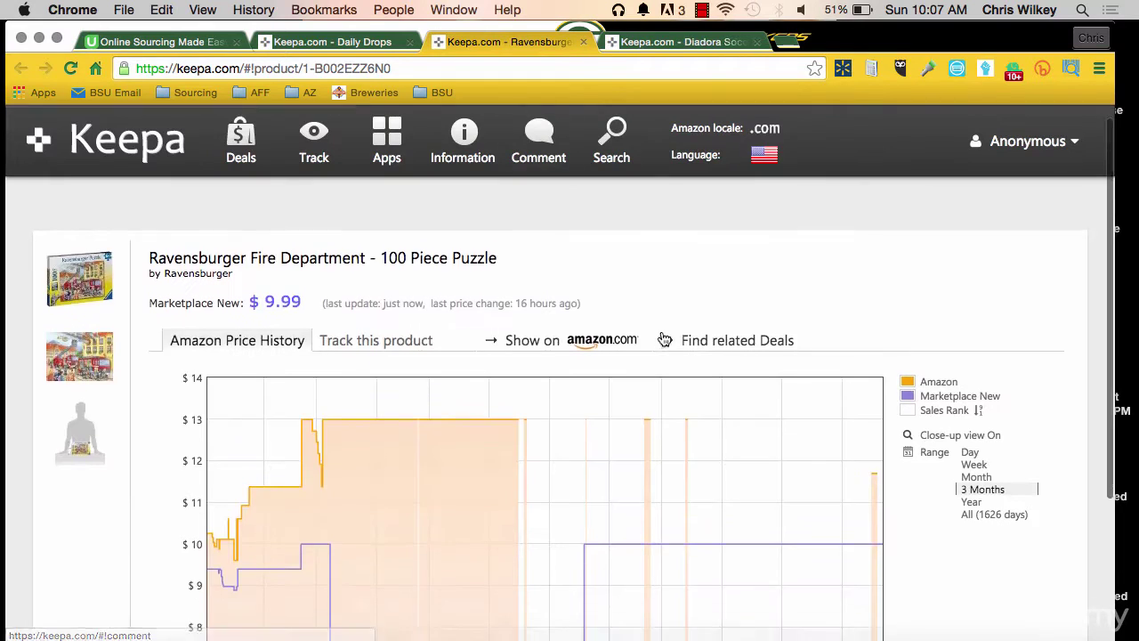
scroll(664, 338, down, 3)
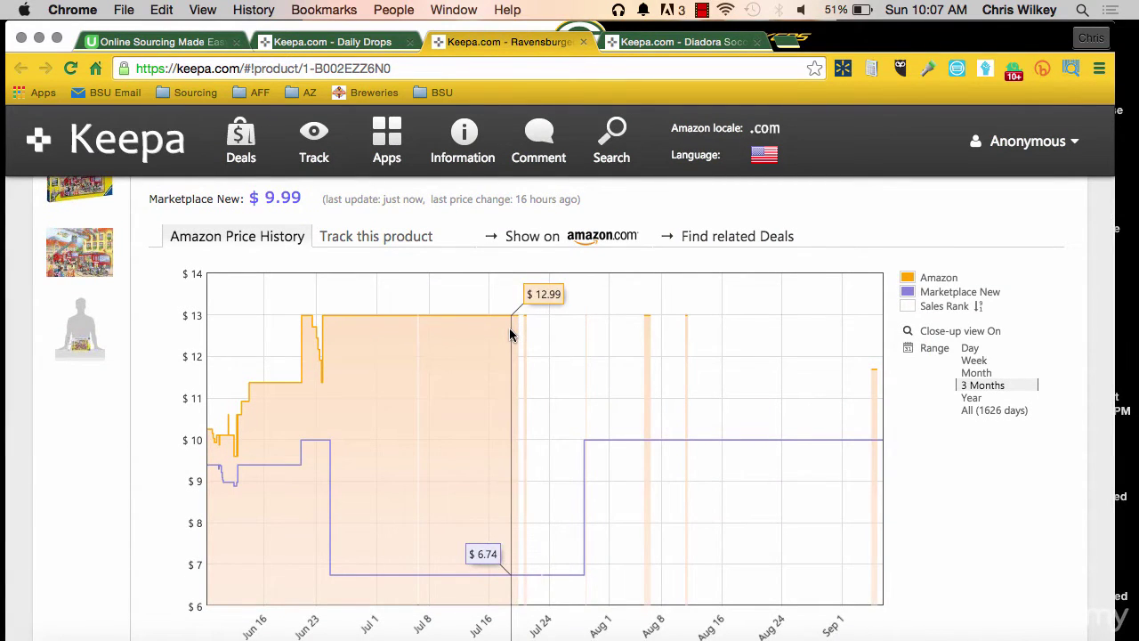
- Show the Ravensburger puzzle's price history for all days, examine its listing and other offers on Amazon, and close its tab
click(983, 411)
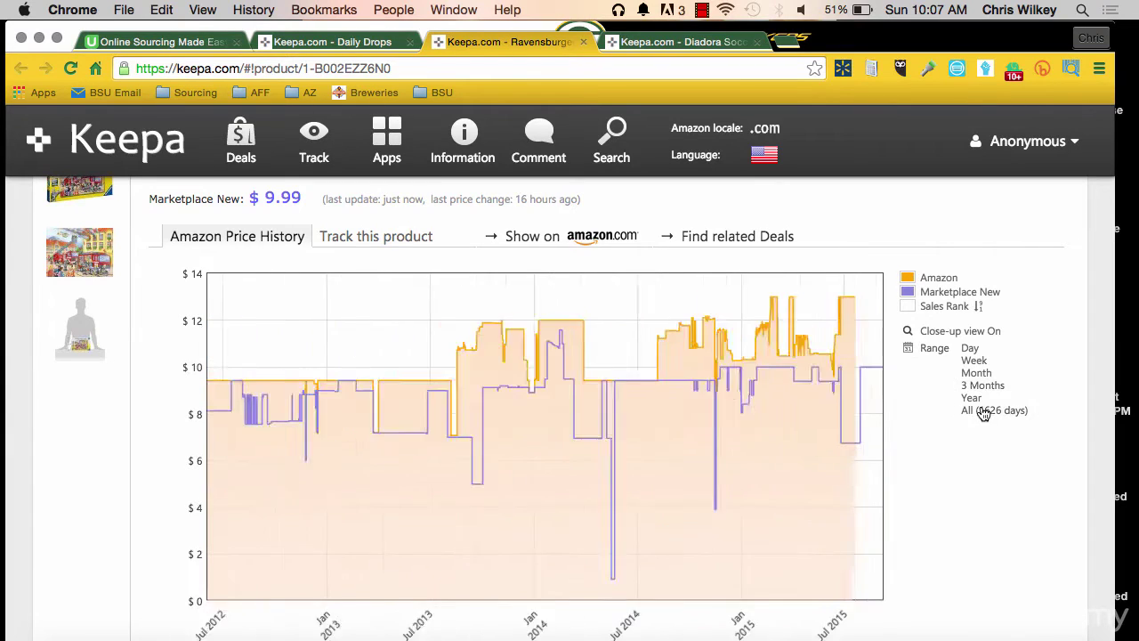
click(626, 242)
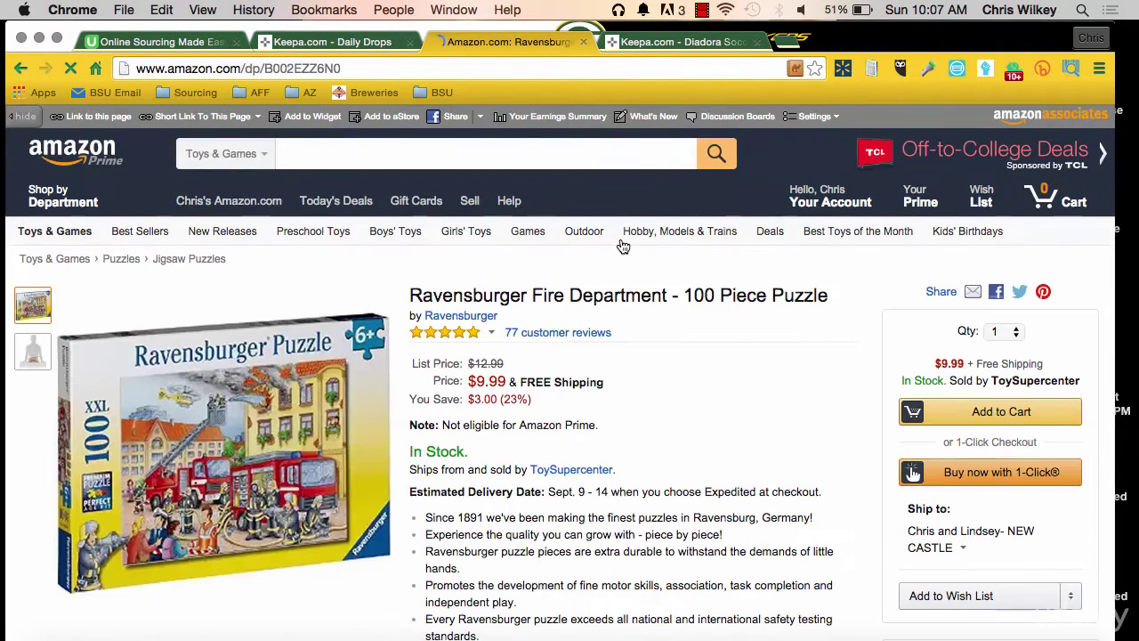
scroll(623, 247, down, 10)
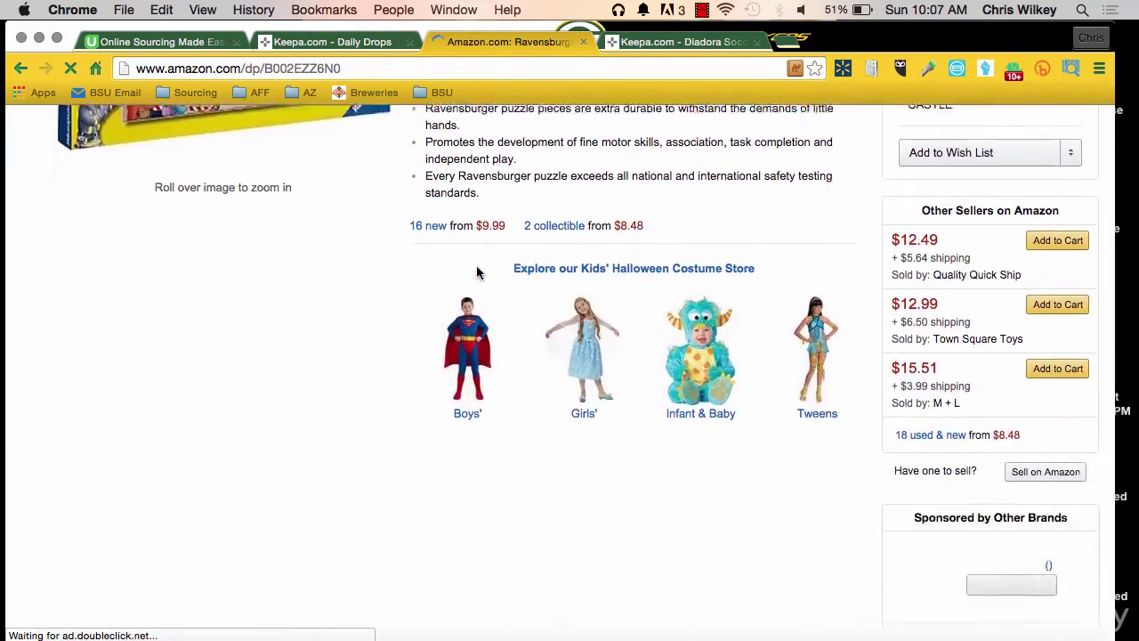
scroll(476, 273, down, 10)
scroll(476, 272, up, 10)
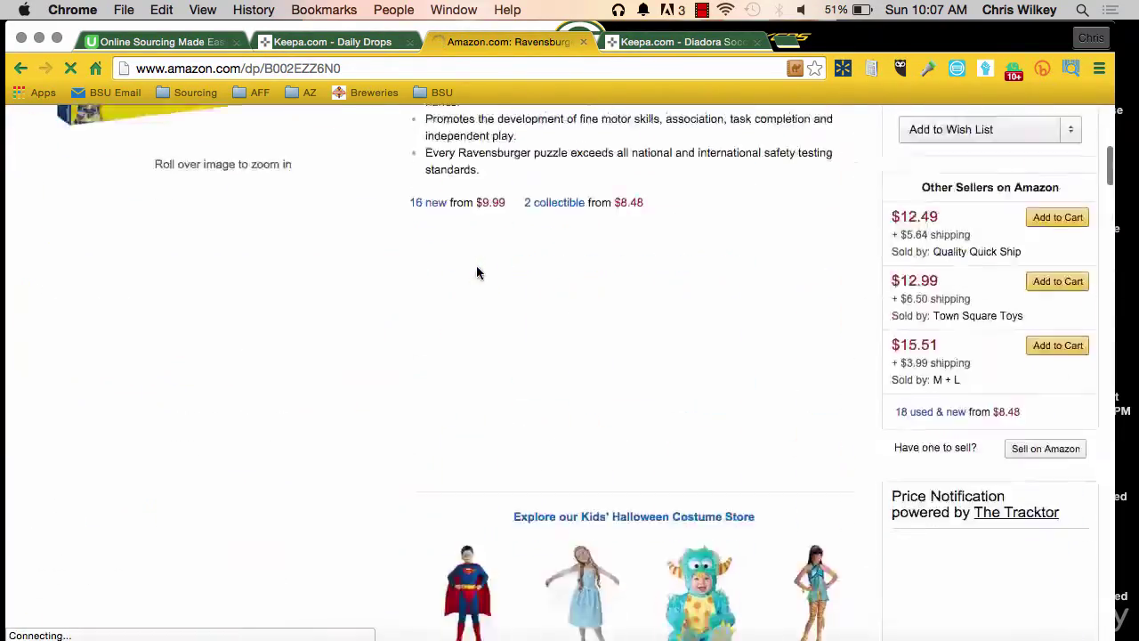
scroll(476, 272, up, 5)
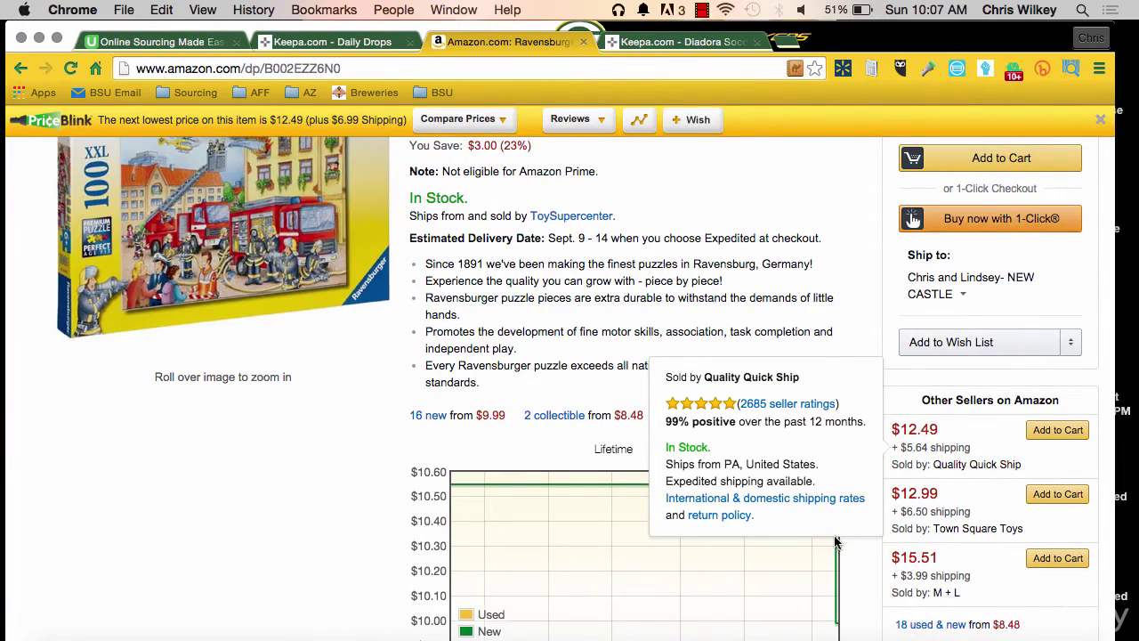
scroll(798, 550, up, 5)
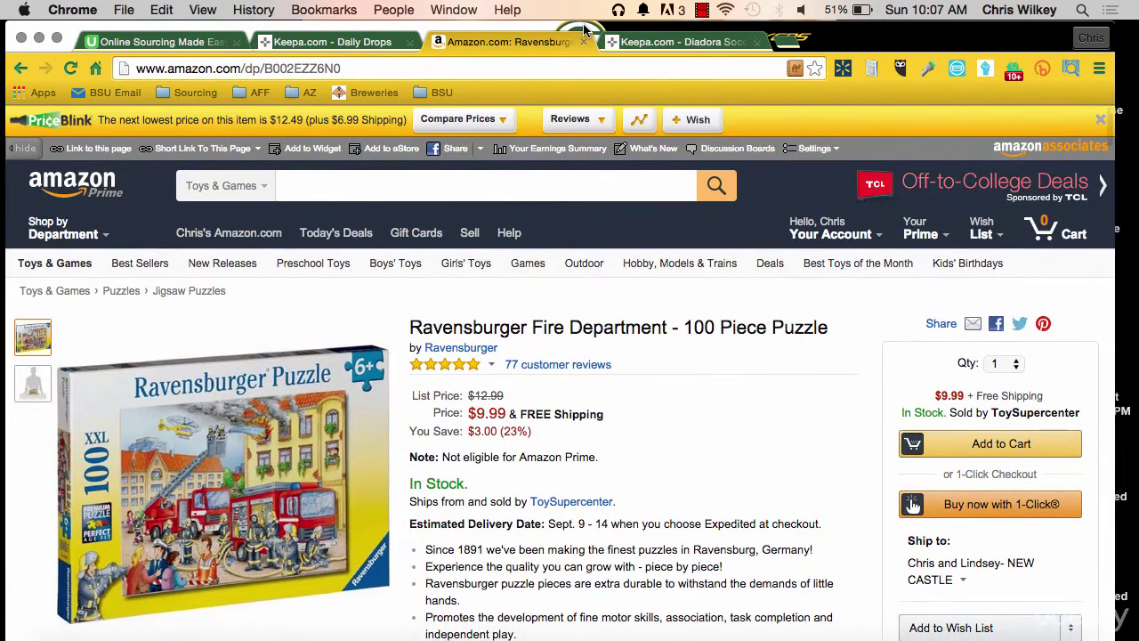
click(581, 40)
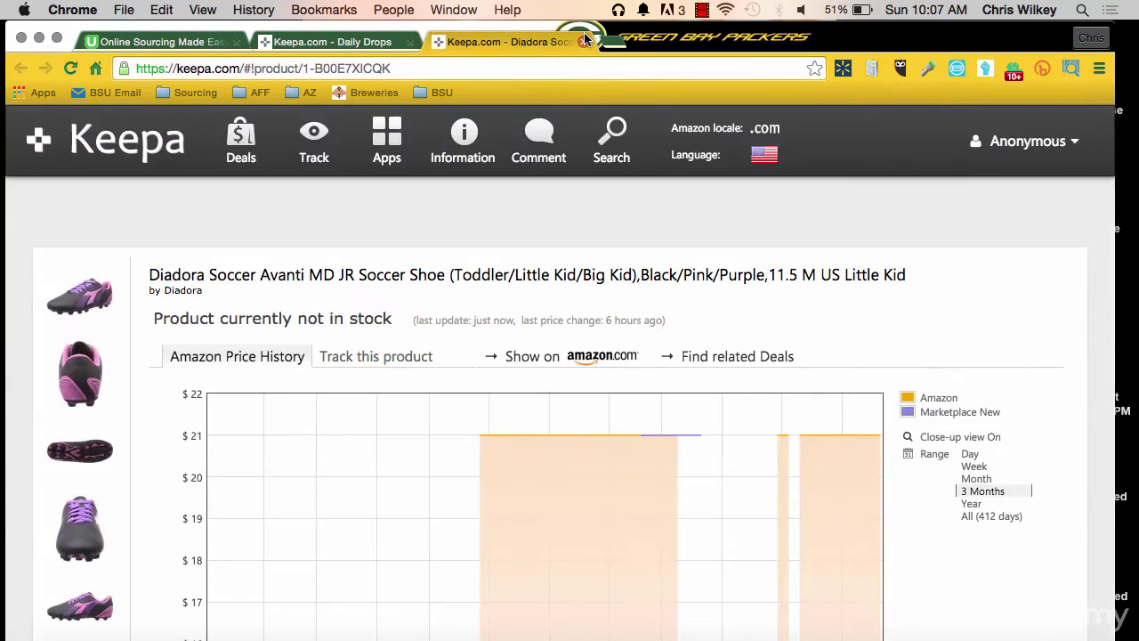
- Examine the Diadora soccer shoe's 3-month price history and close its tab
scroll(521, 285, down, 2)
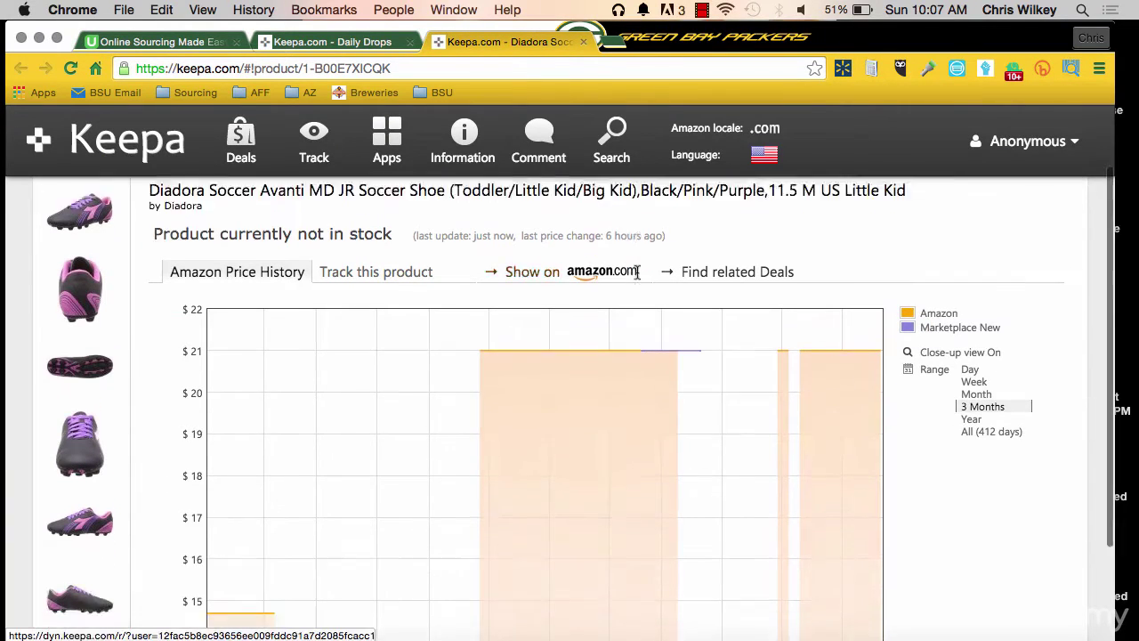
scroll(638, 276, down, 3)
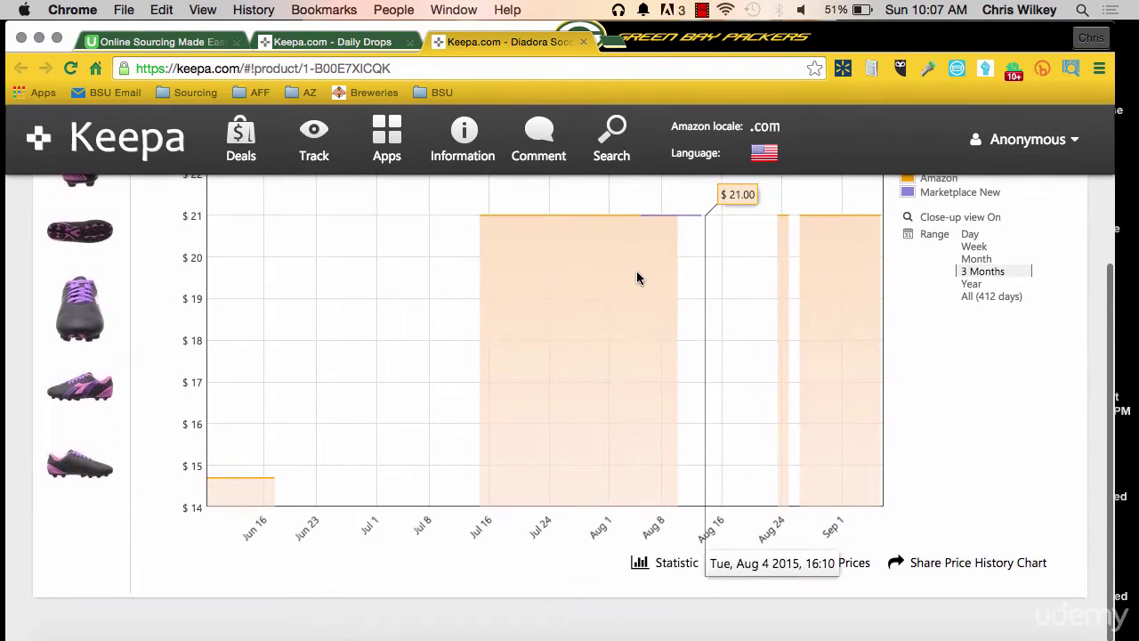
click(583, 43)
- Browse the out-of-stock deals, examine the Monster High CD Boombox's price history in a new tab, and close that tab
scroll(501, 407, down, 2)
scroll(501, 406, down, 2)
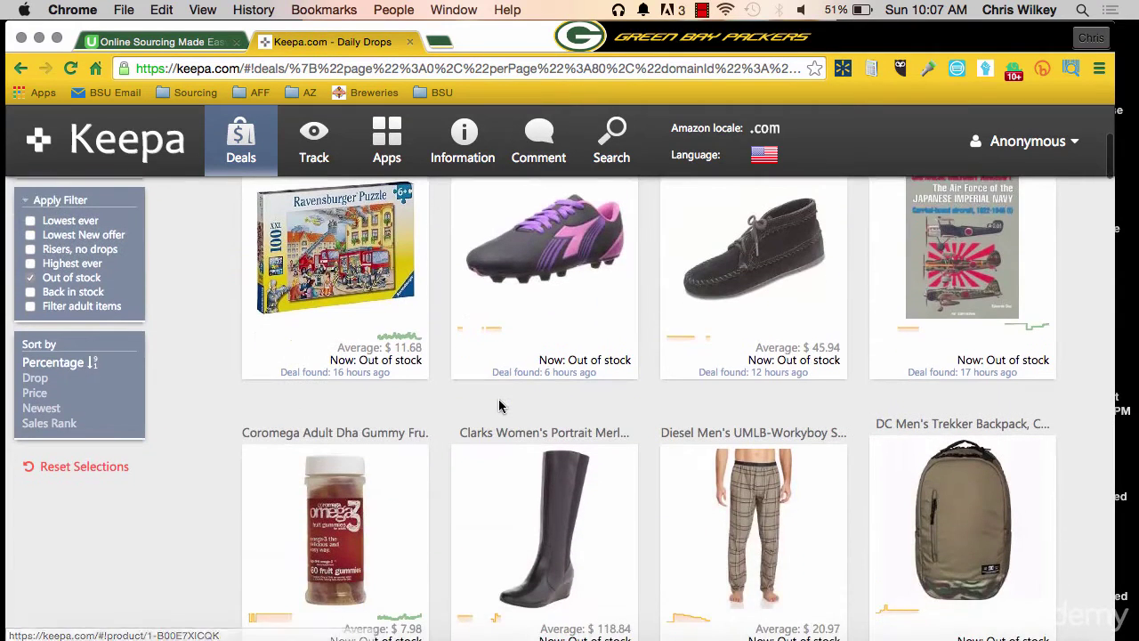
scroll(501, 407, down, 2)
scroll(501, 407, down, 1)
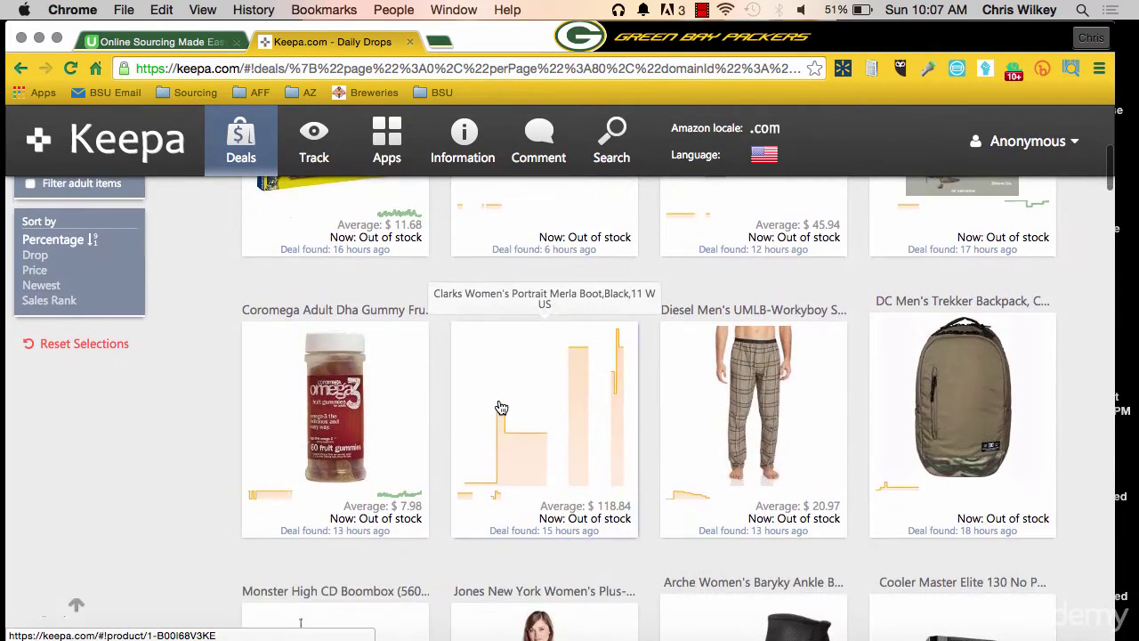
scroll(389, 407, down, 4)
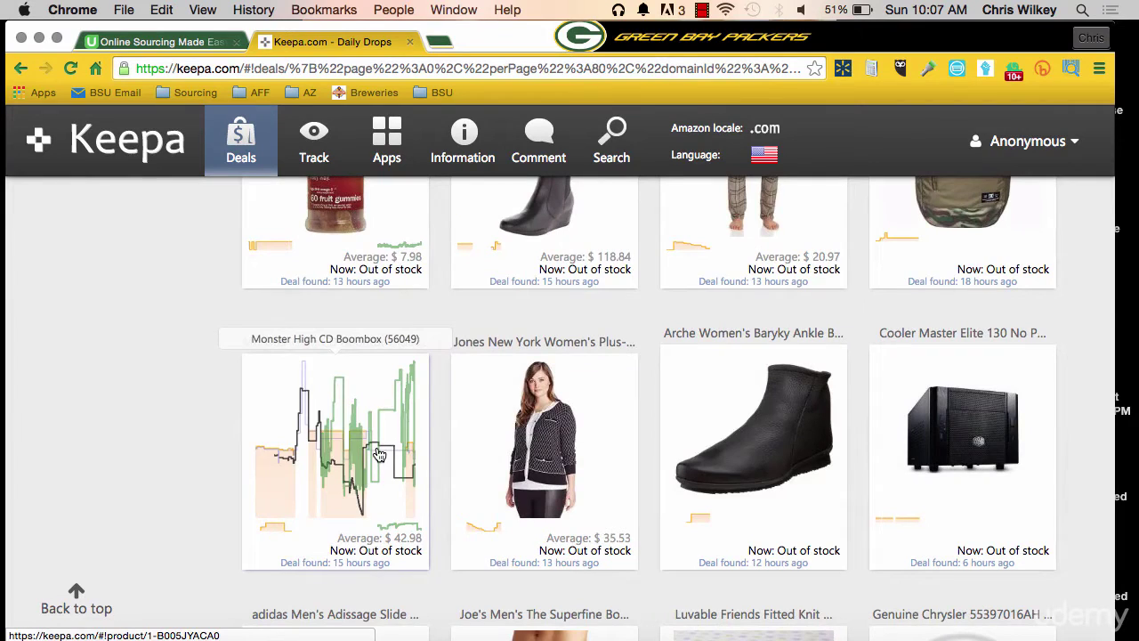
right_click(378, 454)
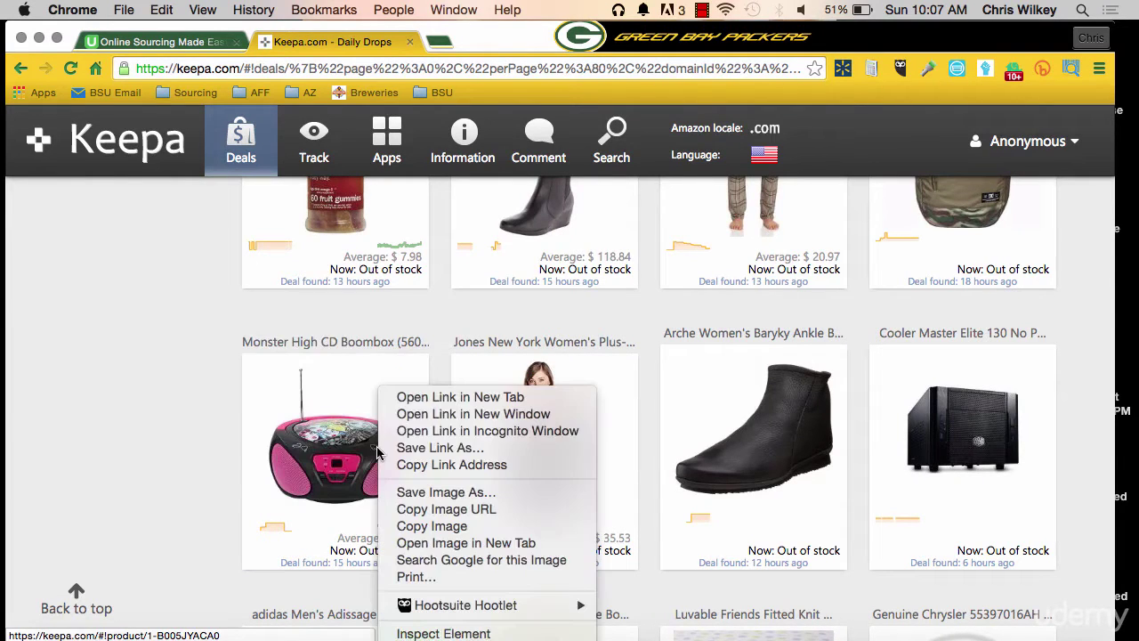
click(412, 397)
click(504, 42)
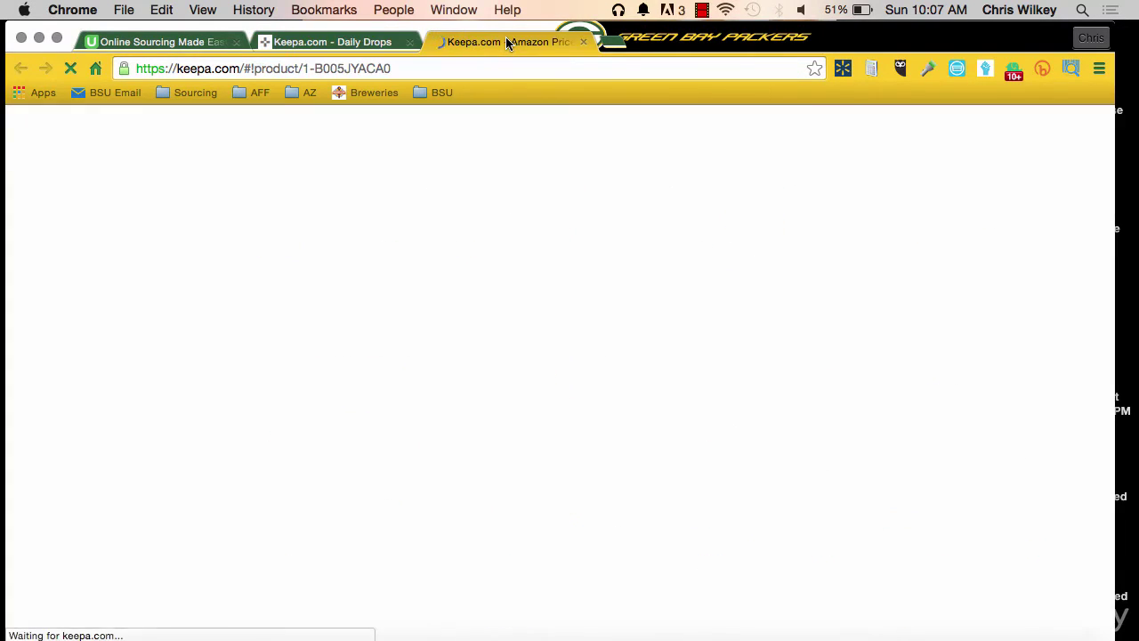
scroll(712, 401, down, 3)
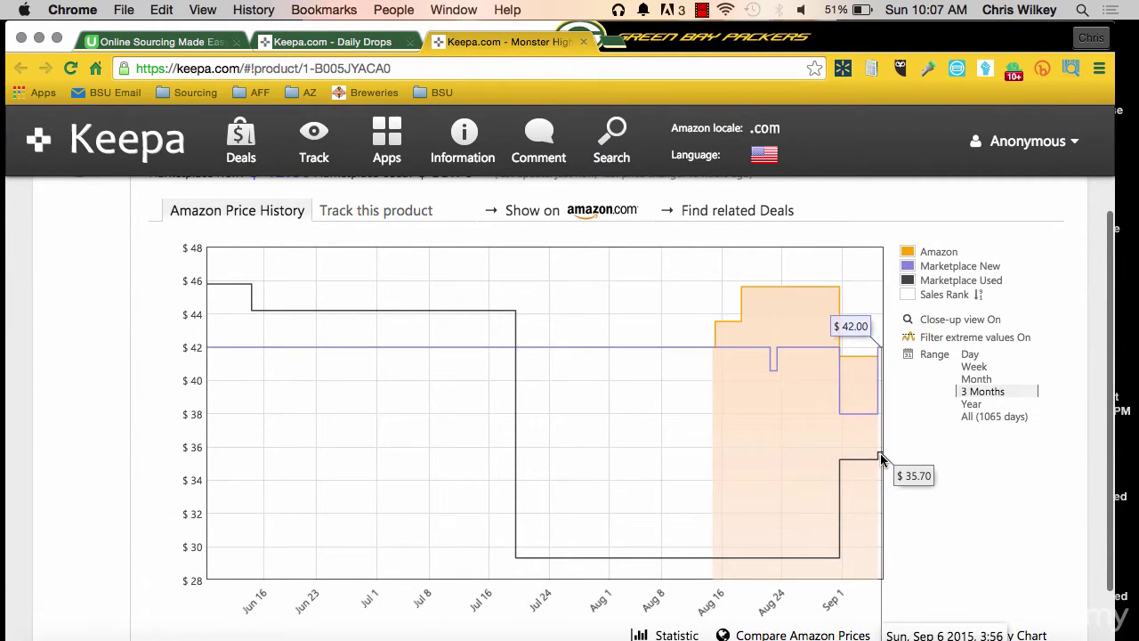
click(583, 42)
- Browse further out-of-stock deals and check the price history of the Melissa & Doug Sunny Patch sand ice cream set
scroll(447, 374, down, 6)
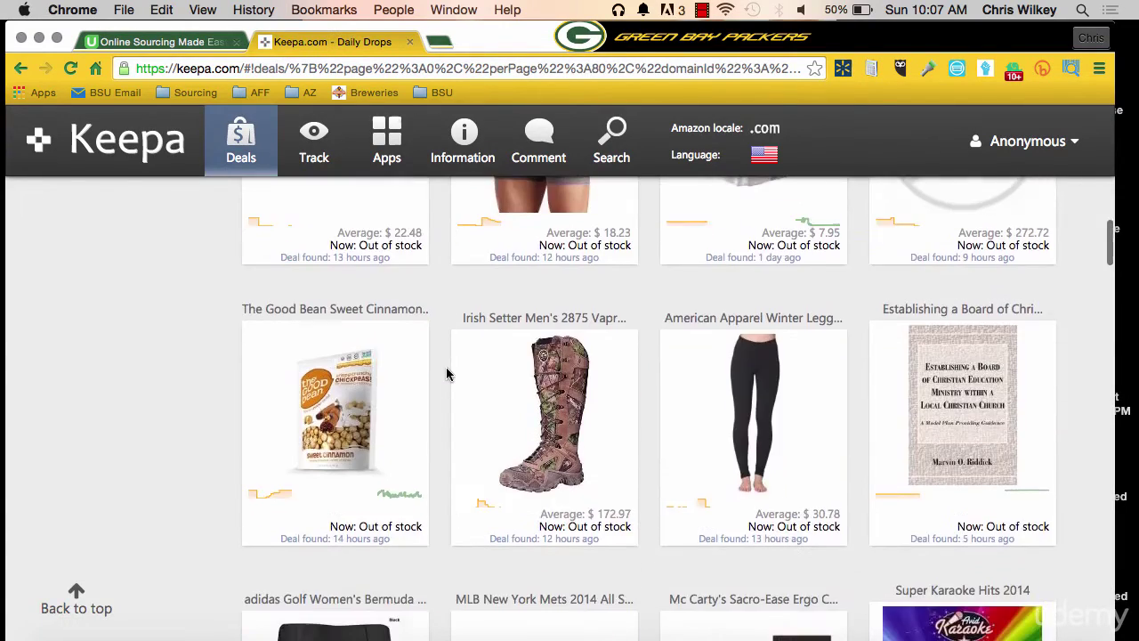
scroll(446, 374, down, 5)
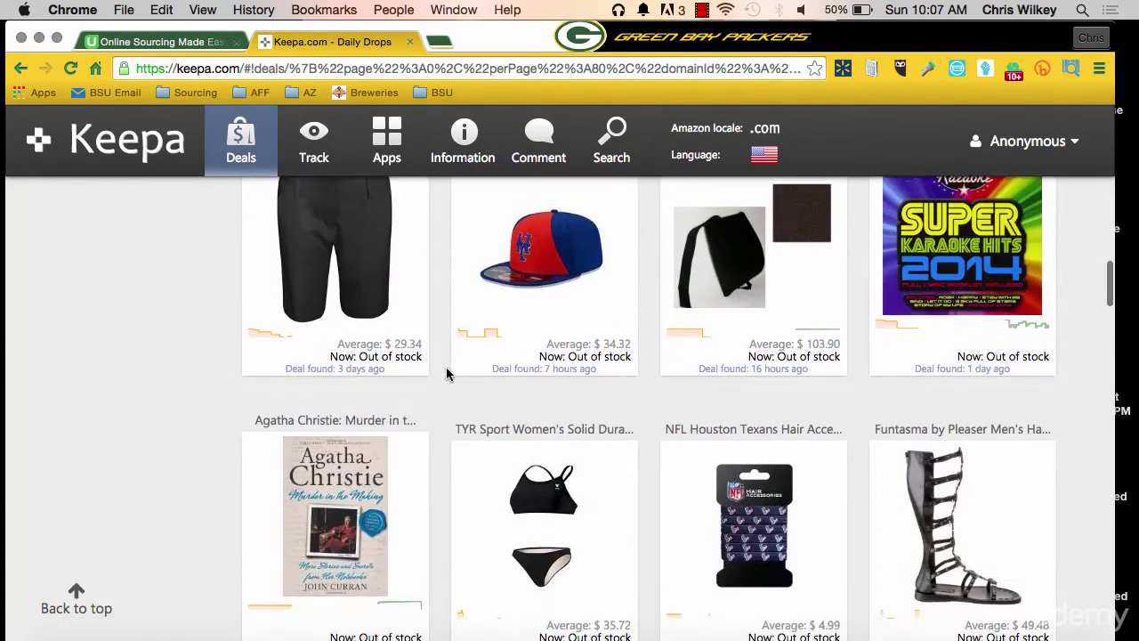
scroll(447, 373, down, 5)
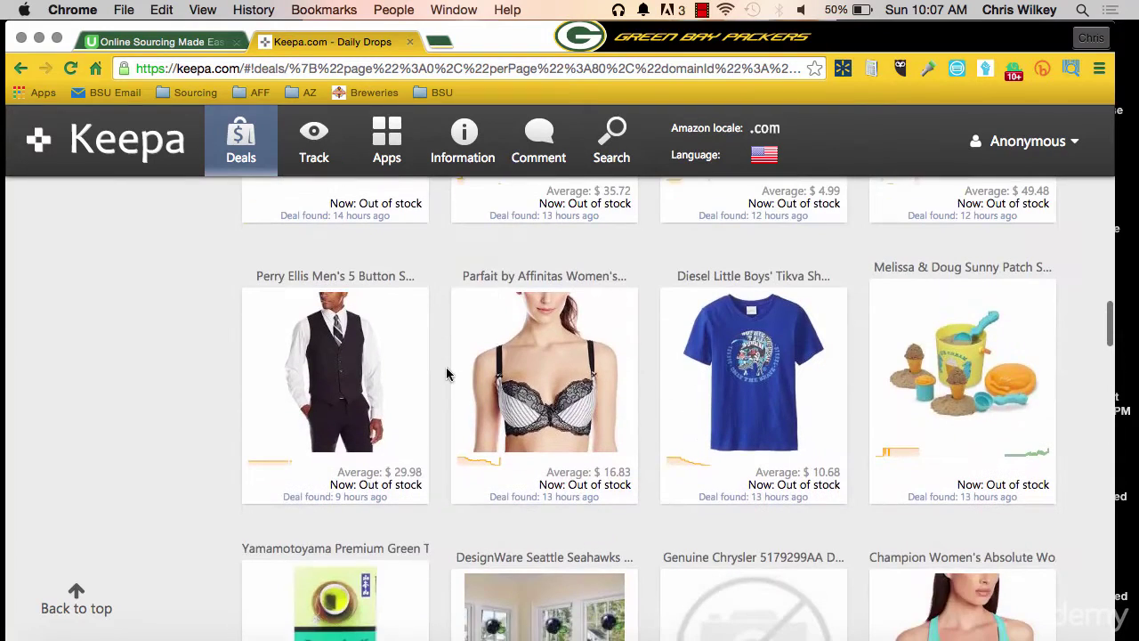
click(979, 361)
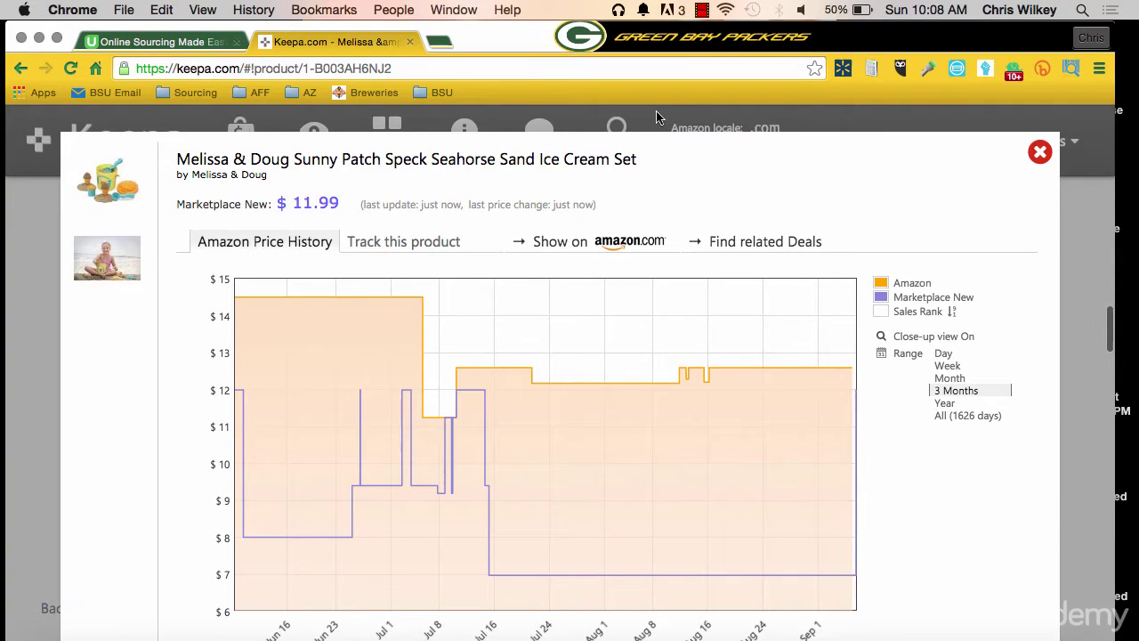
click(1038, 154)
- Continue through the out-of-stock deals and open the Tissot men's watch to view its price history
scroll(427, 319, down, 3)
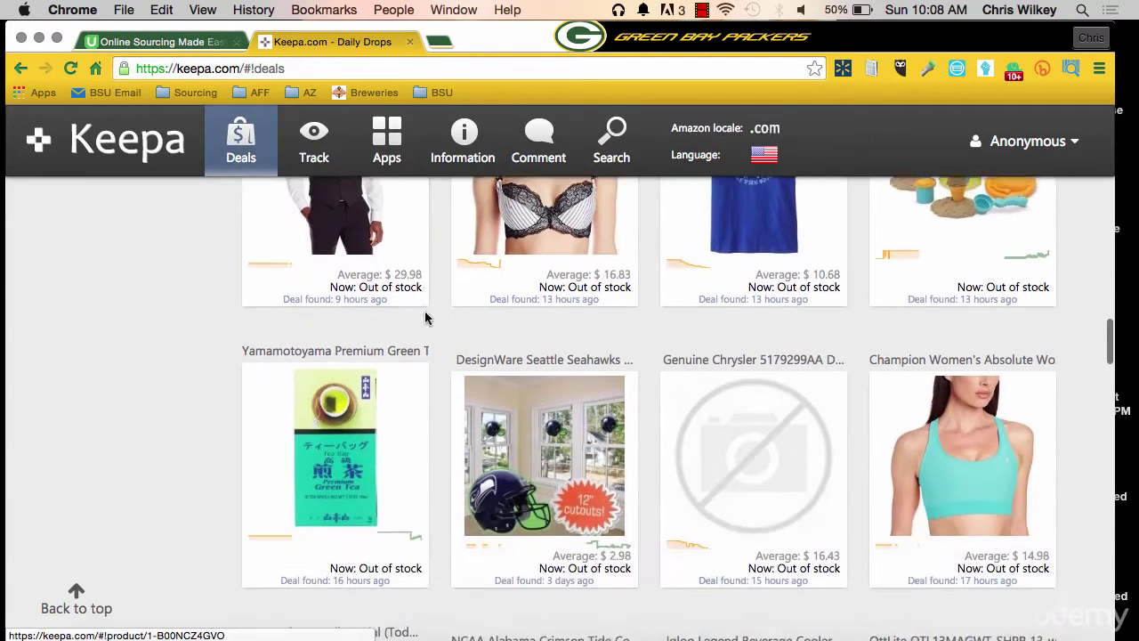
scroll(428, 318, up, 3)
scroll(427, 319, down, 10)
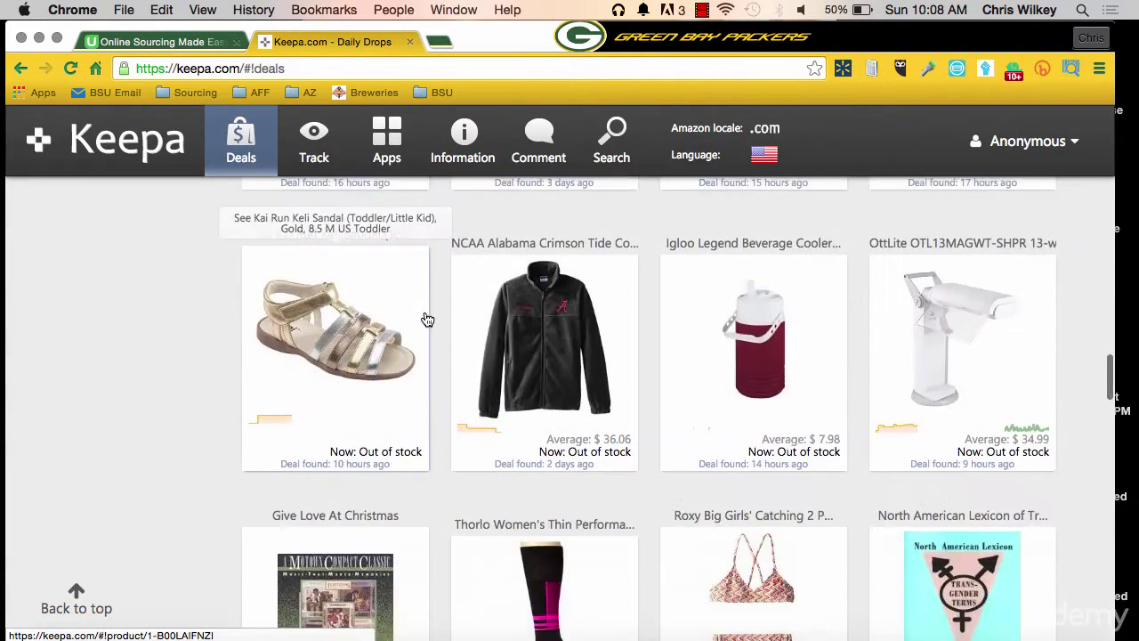
scroll(427, 318, down, 3)
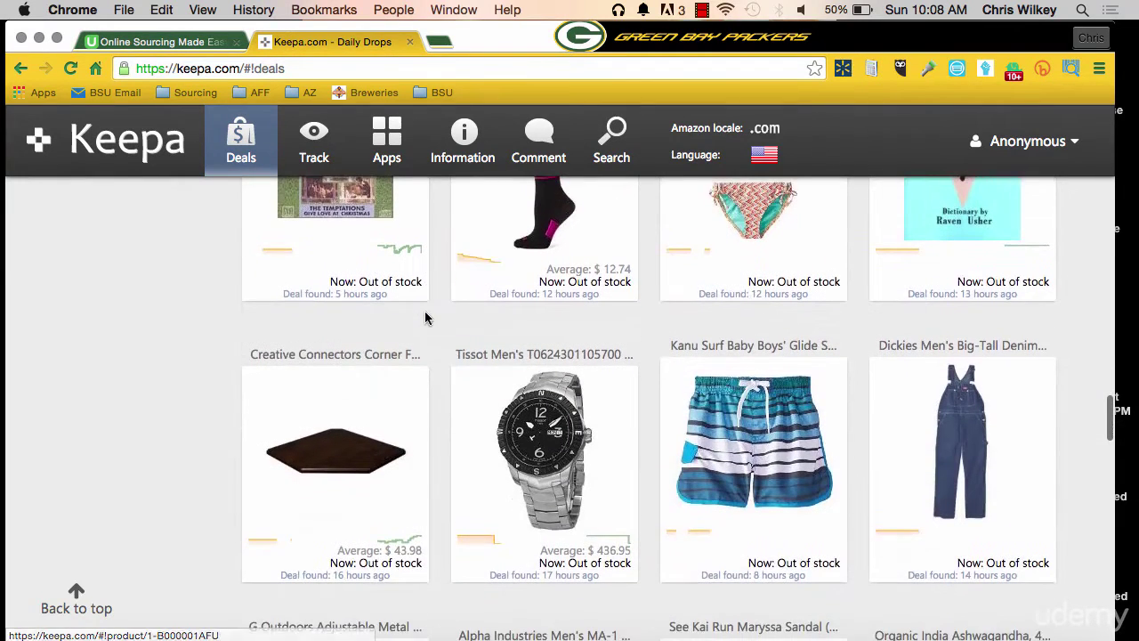
click(519, 431)
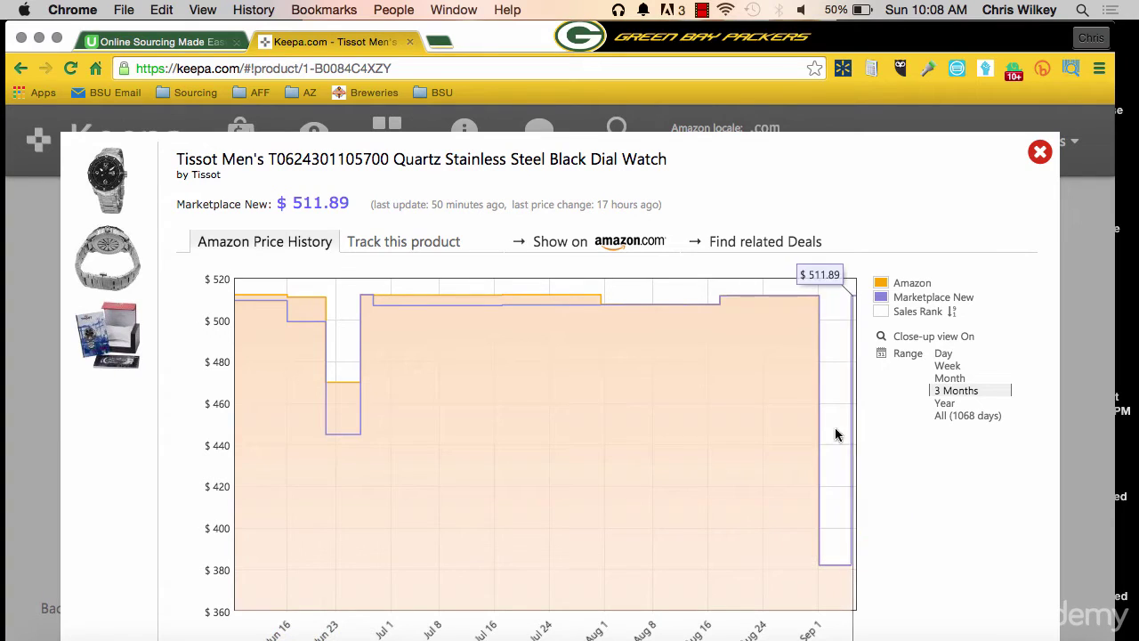
- Show the Tissot watch on Amazon and examine the listing down to its embedded Keepa price history
click(605, 245)
scroll(583, 276, down, 5)
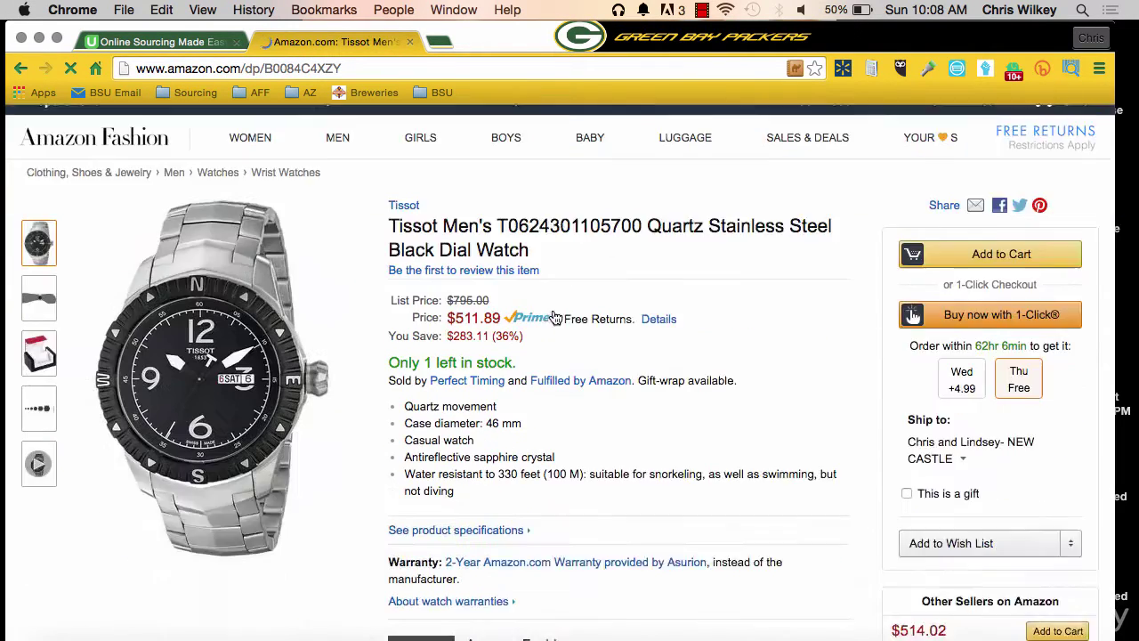
scroll(581, 278, down, 5)
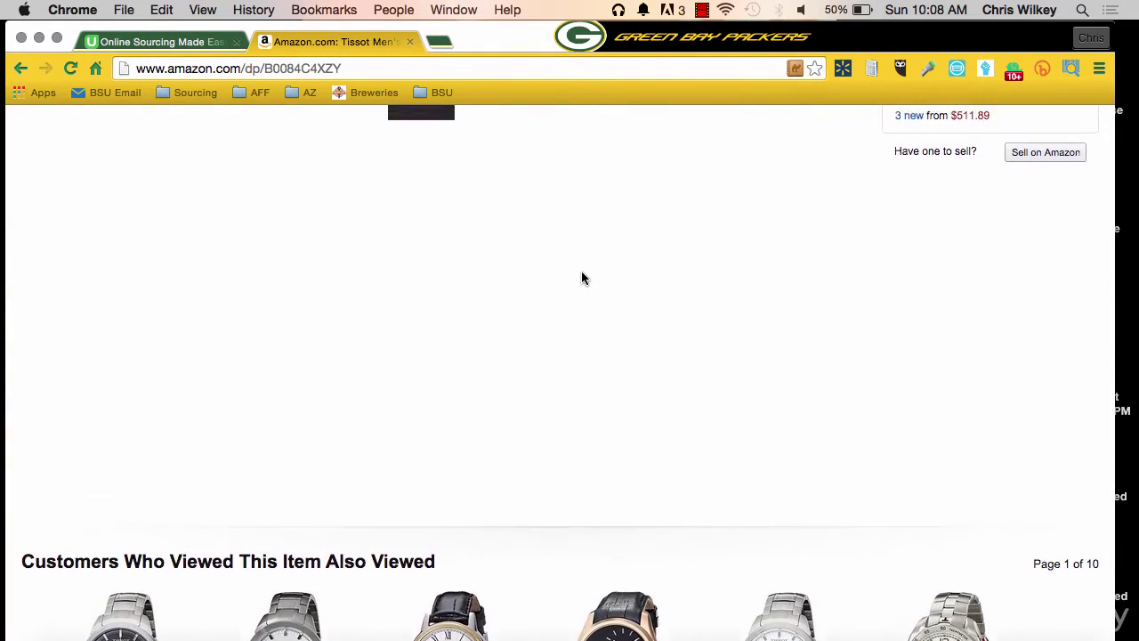
scroll(584, 280, down, 3)
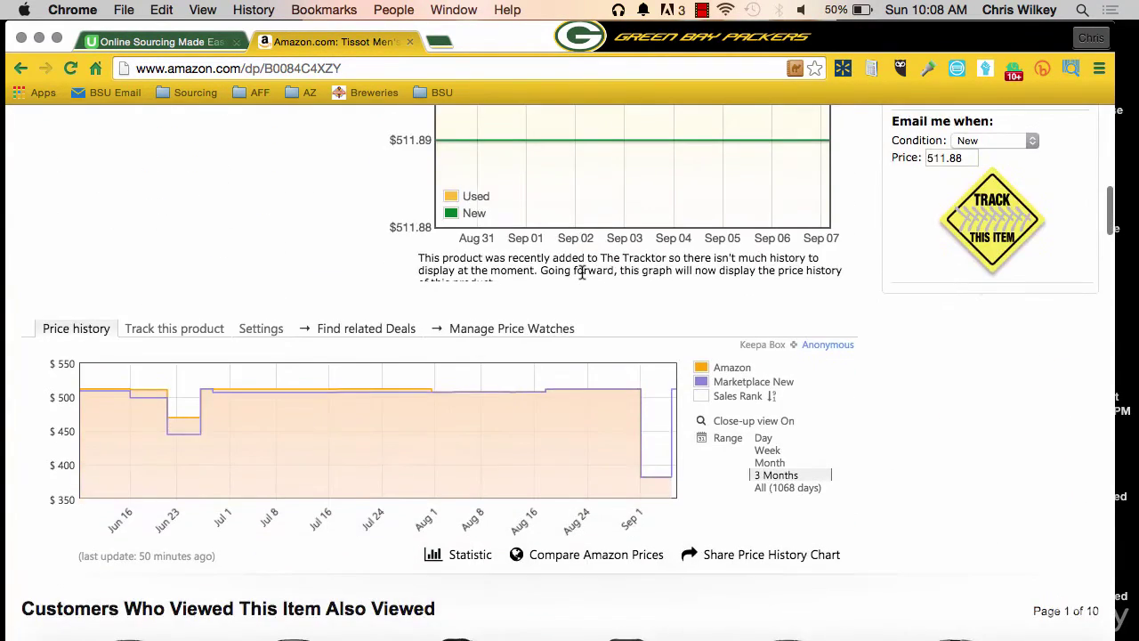
- Set the Tissot watch's desired Amazon.com tracking price to $279, and view then close the Facebook notification authorization
click(169, 329)
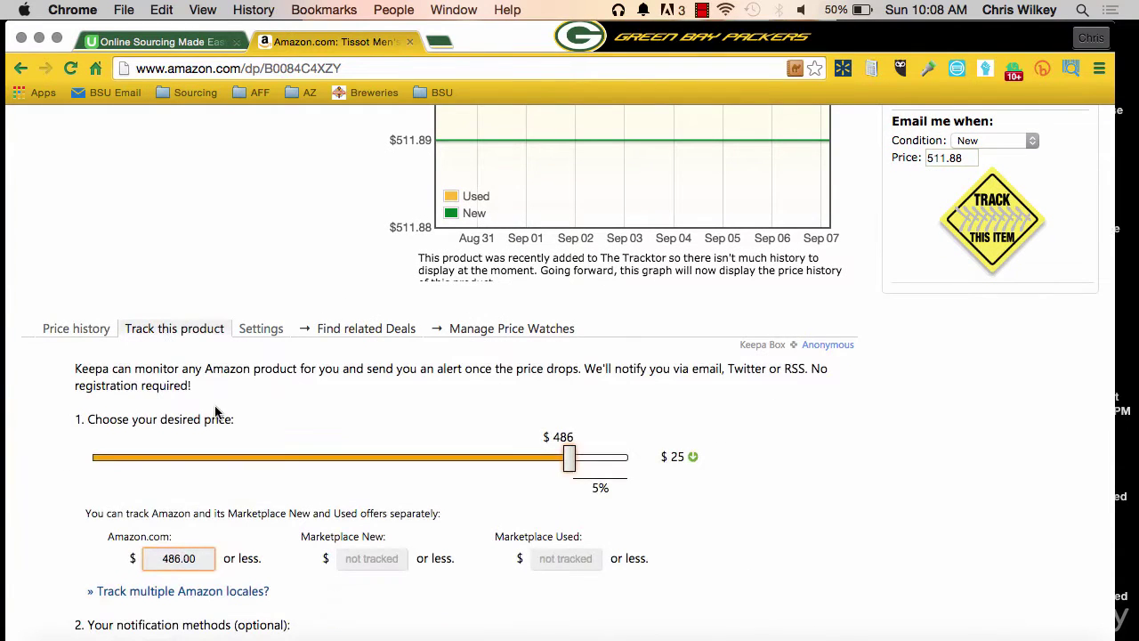
scroll(216, 407, down, 2)
drag(568, 386, 137, 390)
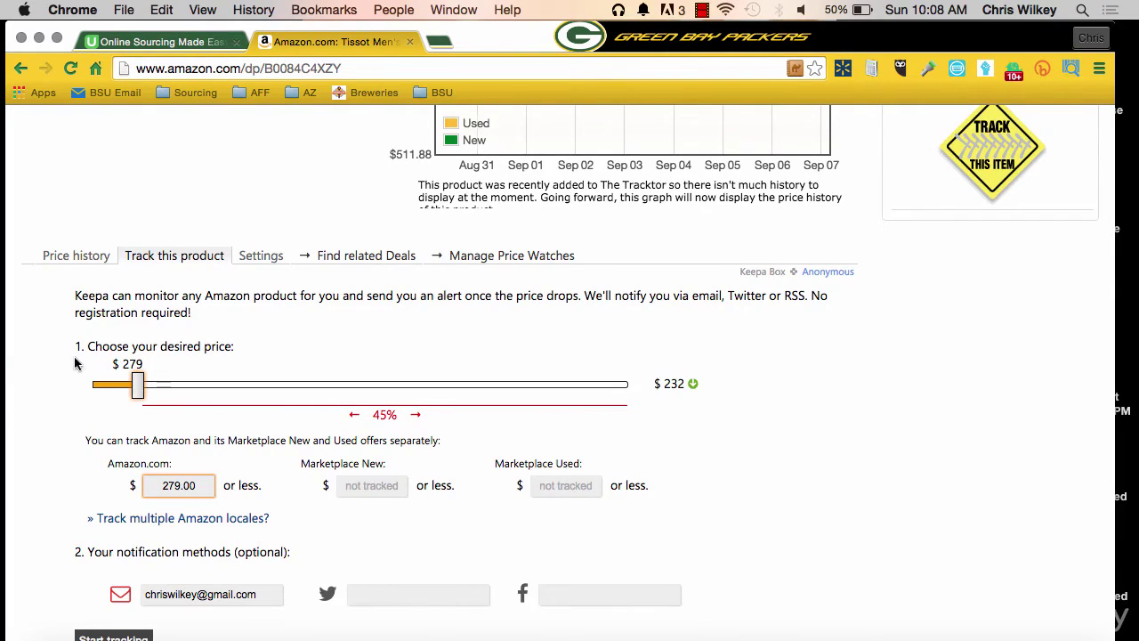
scroll(227, 573, down, 1)
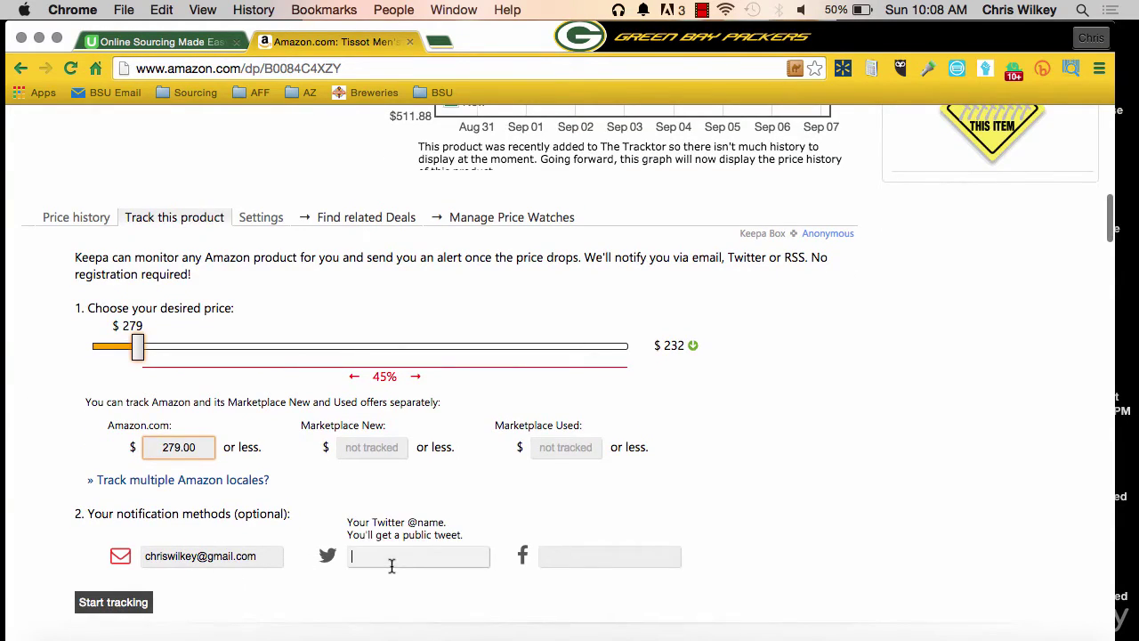
click(552, 557)
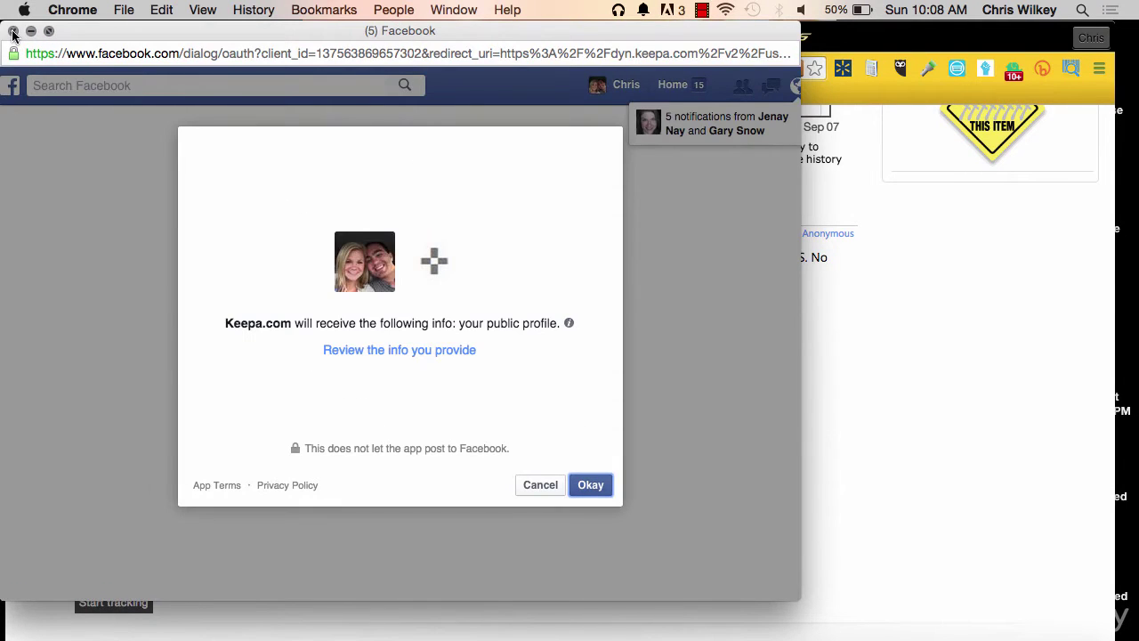
click(14, 31)
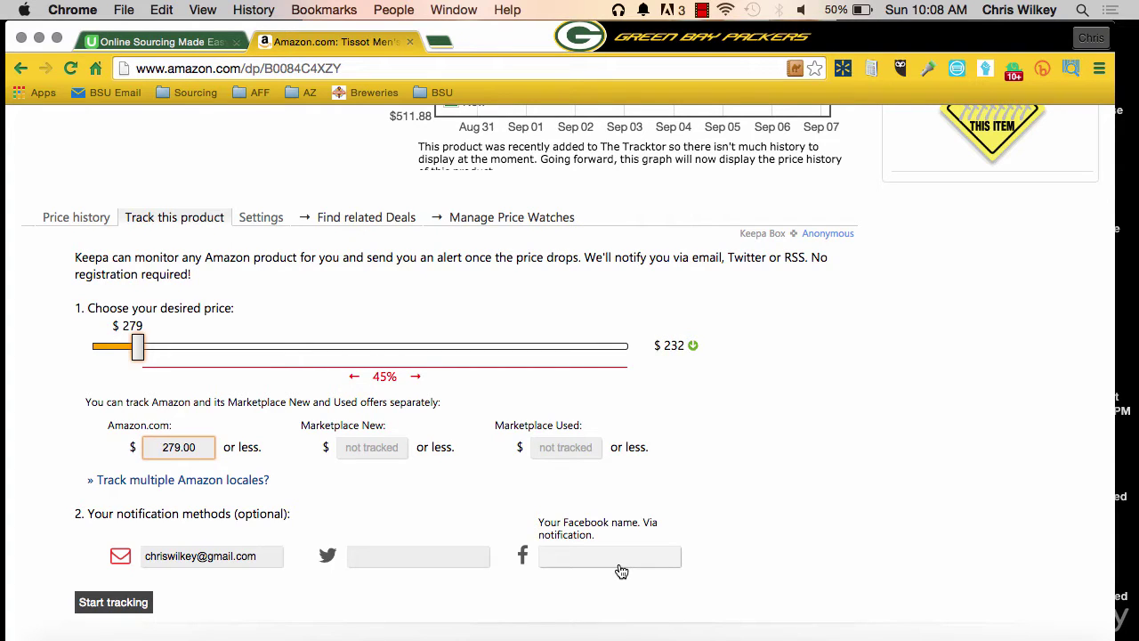
scroll(503, 240, up, 15)
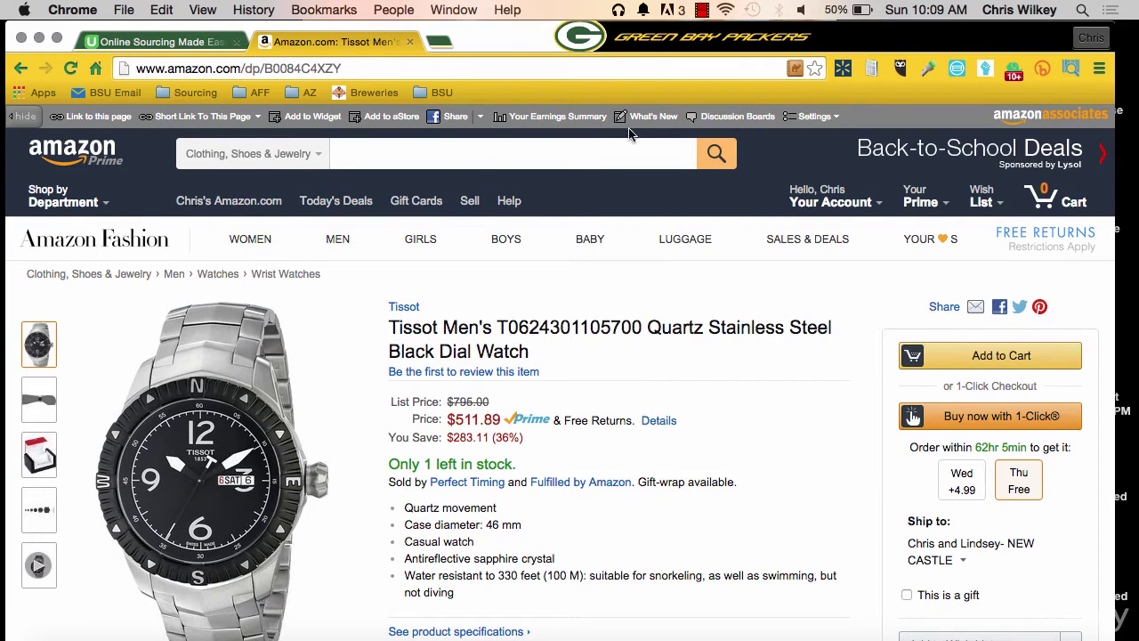
scroll(393, 546, down, 1)
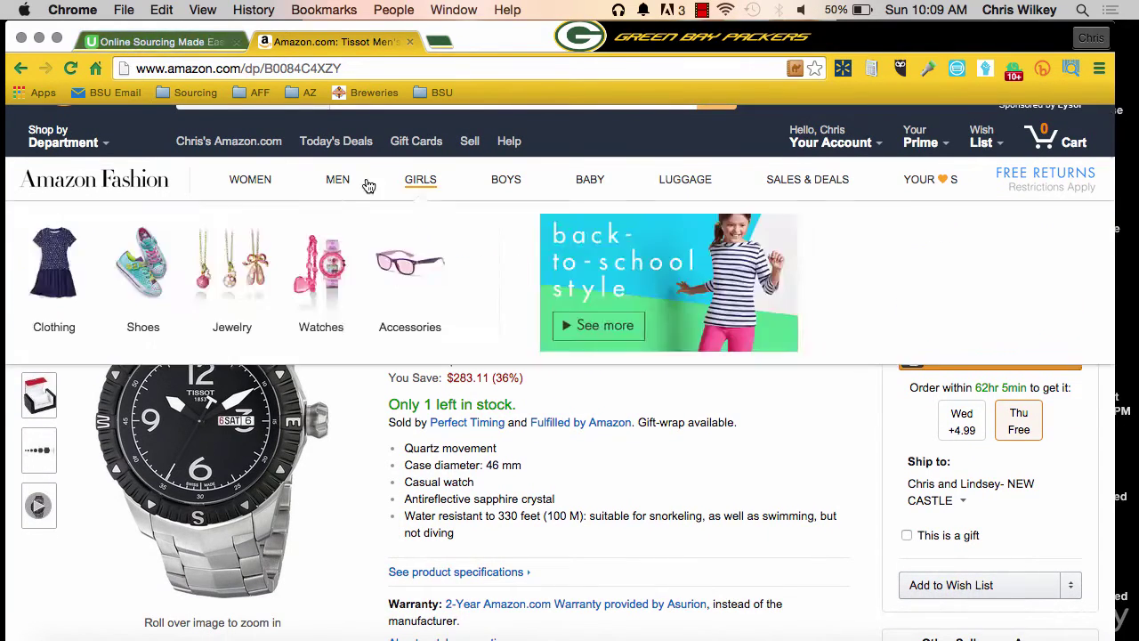
scroll(366, 182, down, 6)
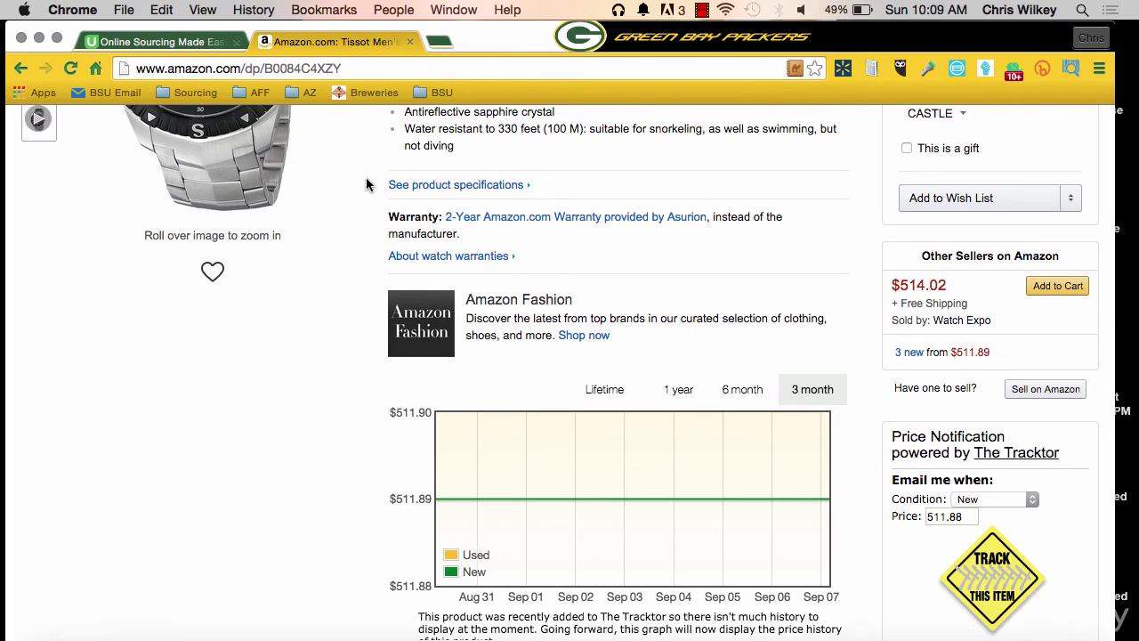
click(701, 10)
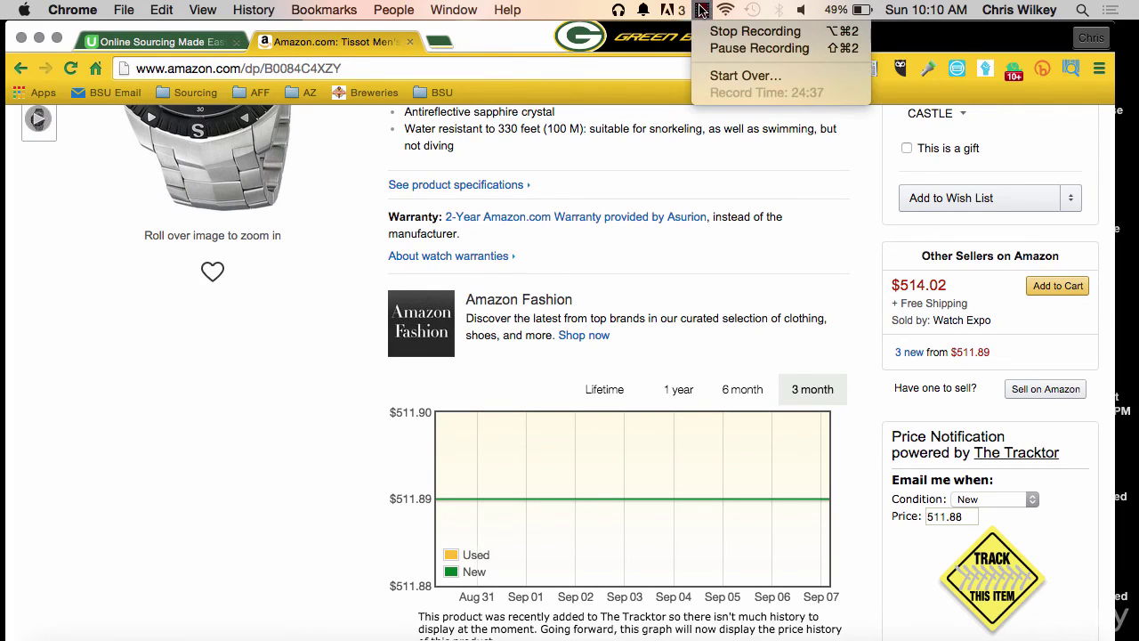